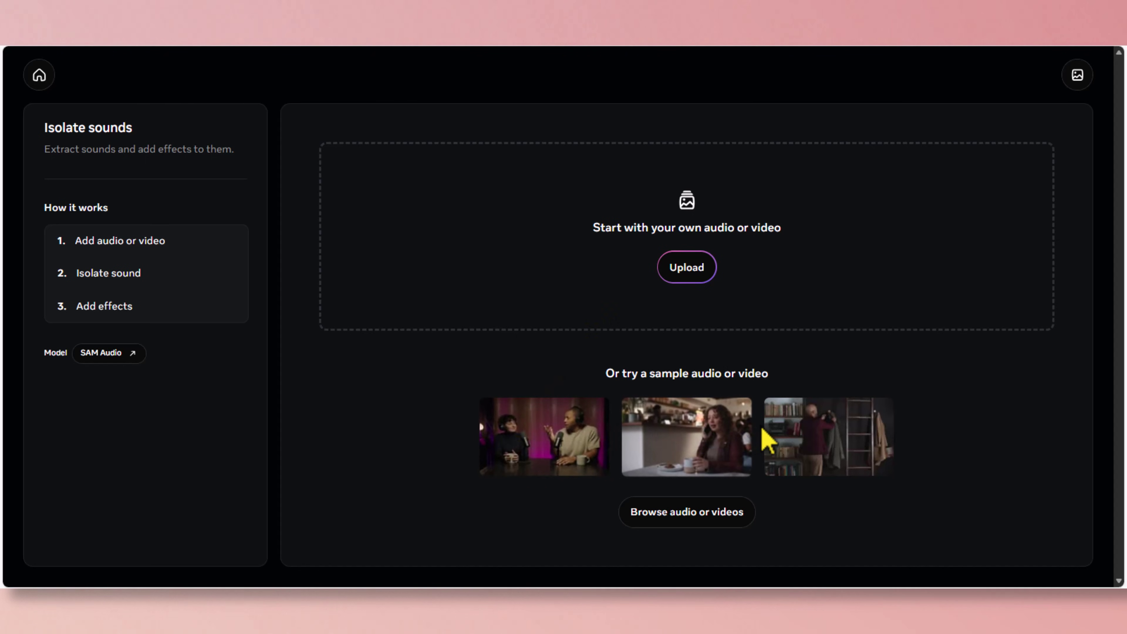
# Load the sample video of the woman on the phone in a café and play it with its original sound
pyautogui.click(695, 514)
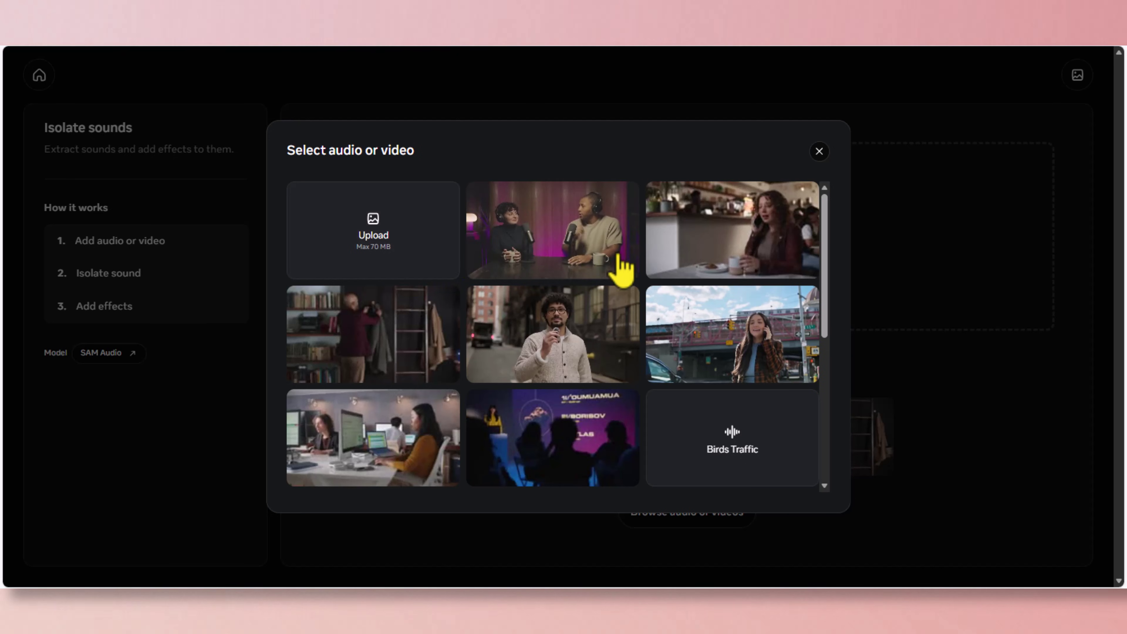
pyautogui.moveTo(825, 313); pyautogui.dragTo(840, 254)
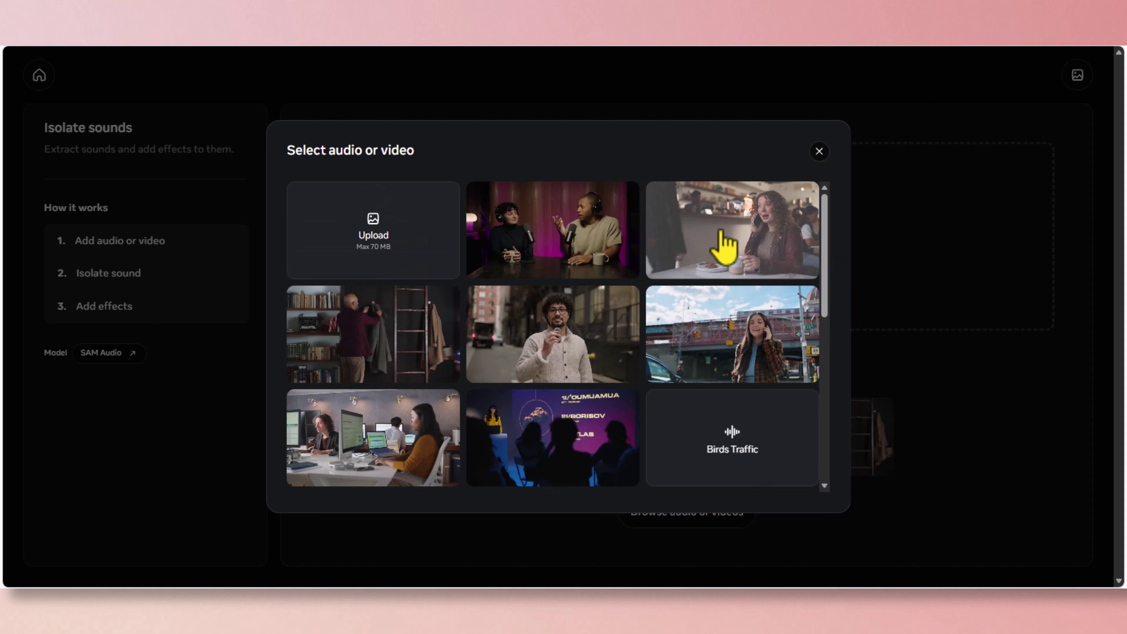
pyautogui.click(724, 249)
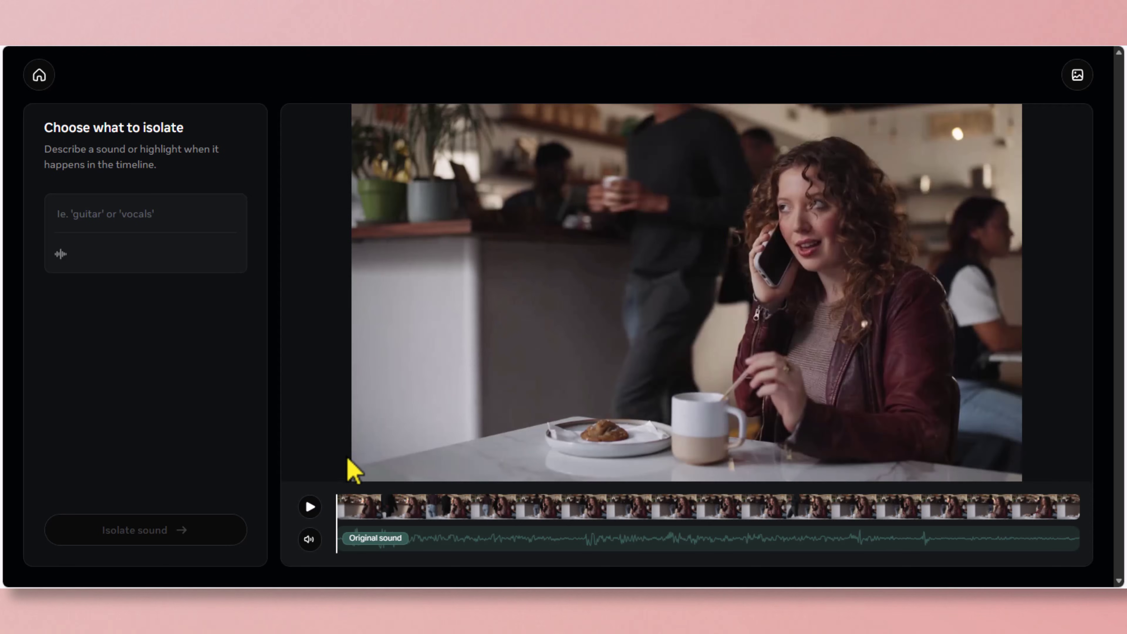
pyautogui.click(312, 507)
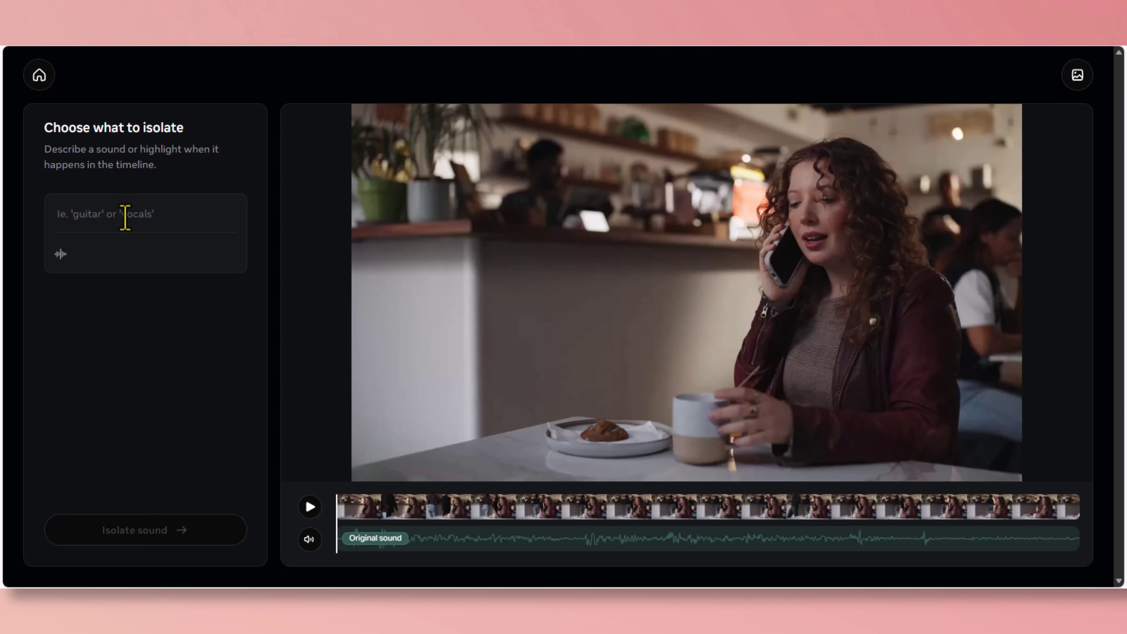
# Isolate the sound described as "VOCAL" from the video and play back the isolated track
pyautogui.write('v')
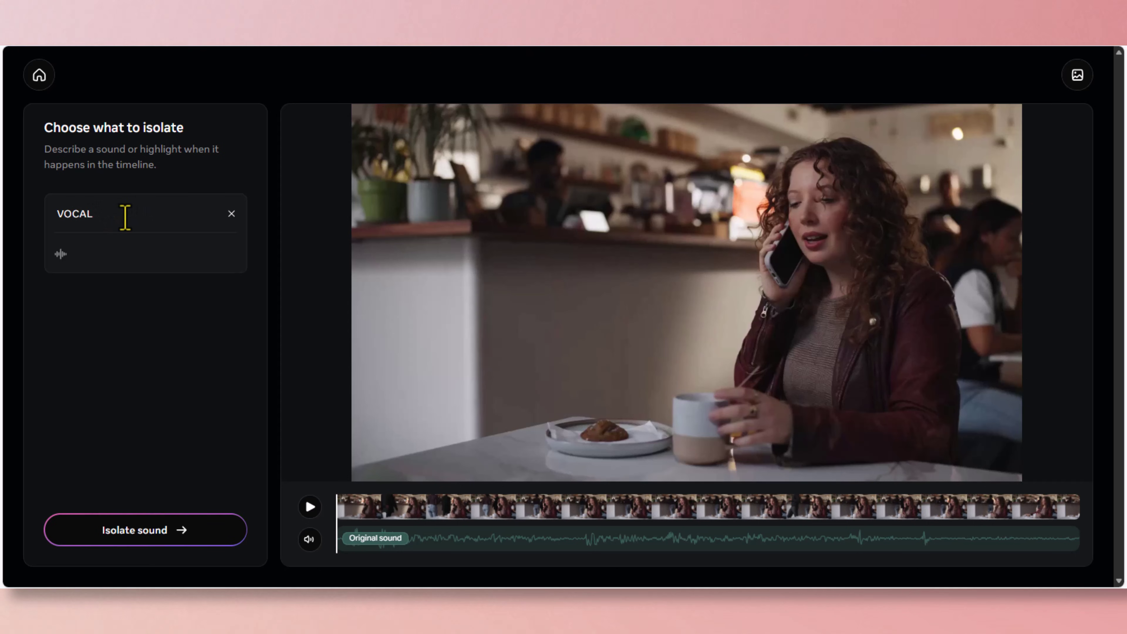
pyautogui.click(183, 531)
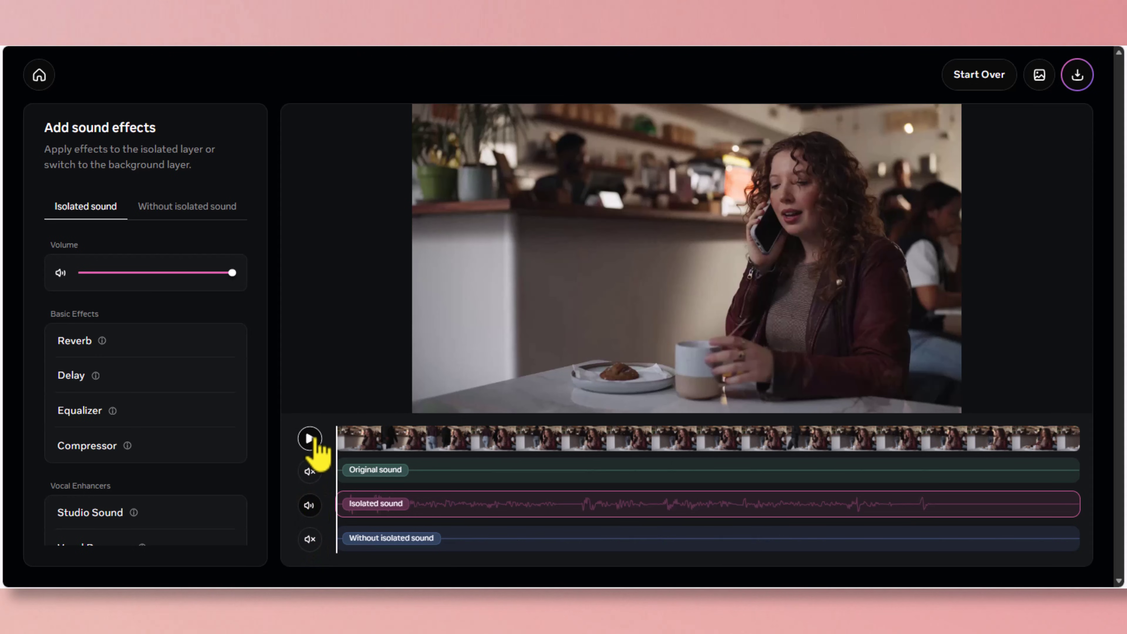
pyautogui.click(309, 438)
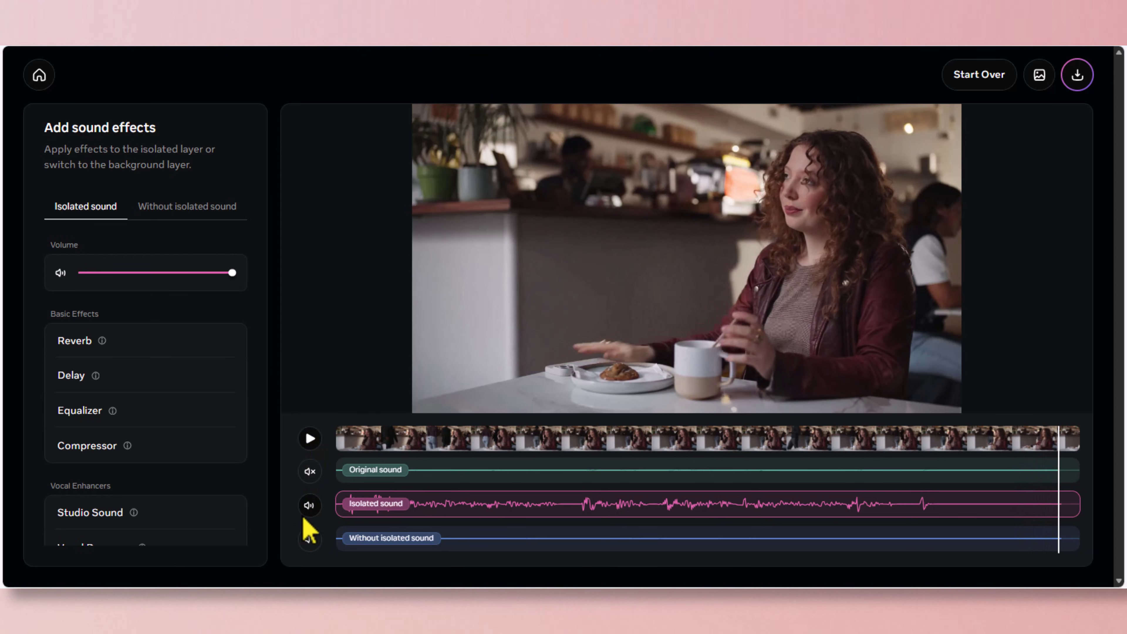
pyautogui.click(310, 507)
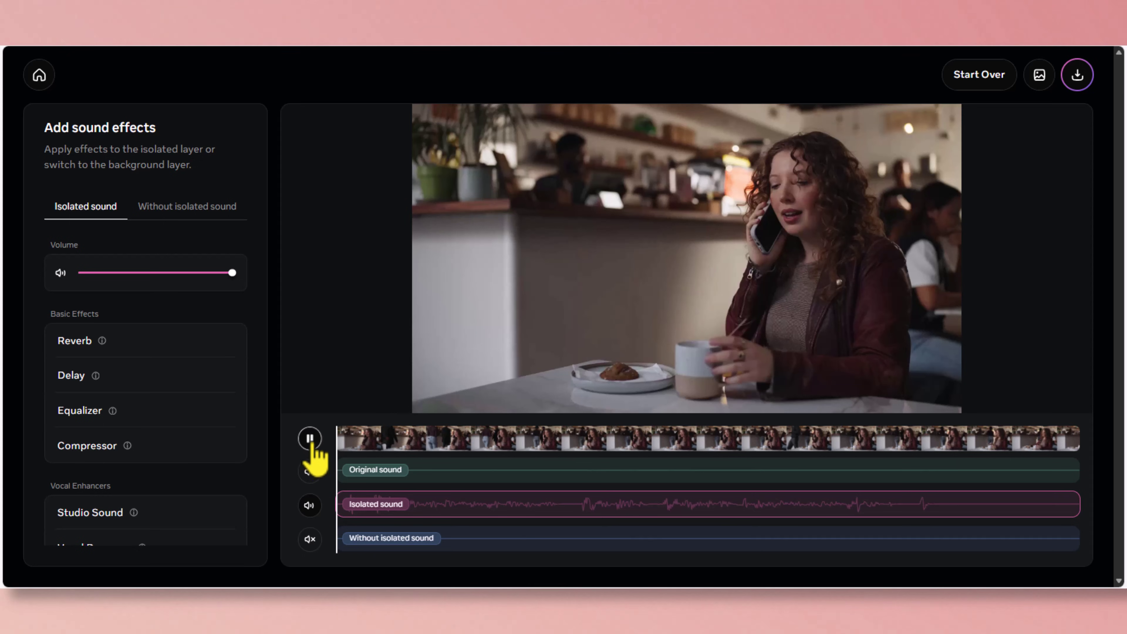
# Try the Reverb effect on the isolated sound at a high intensity and at slightly under half
pyautogui.click(139, 351)
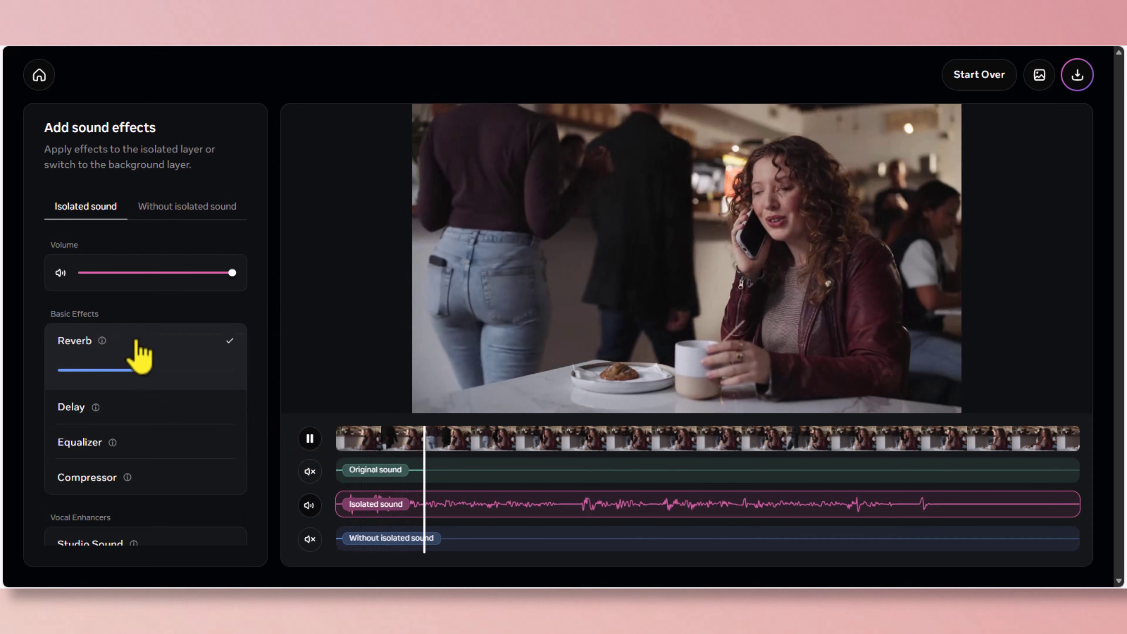
pyautogui.moveTo(136, 370); pyautogui.dragTo(219, 370)
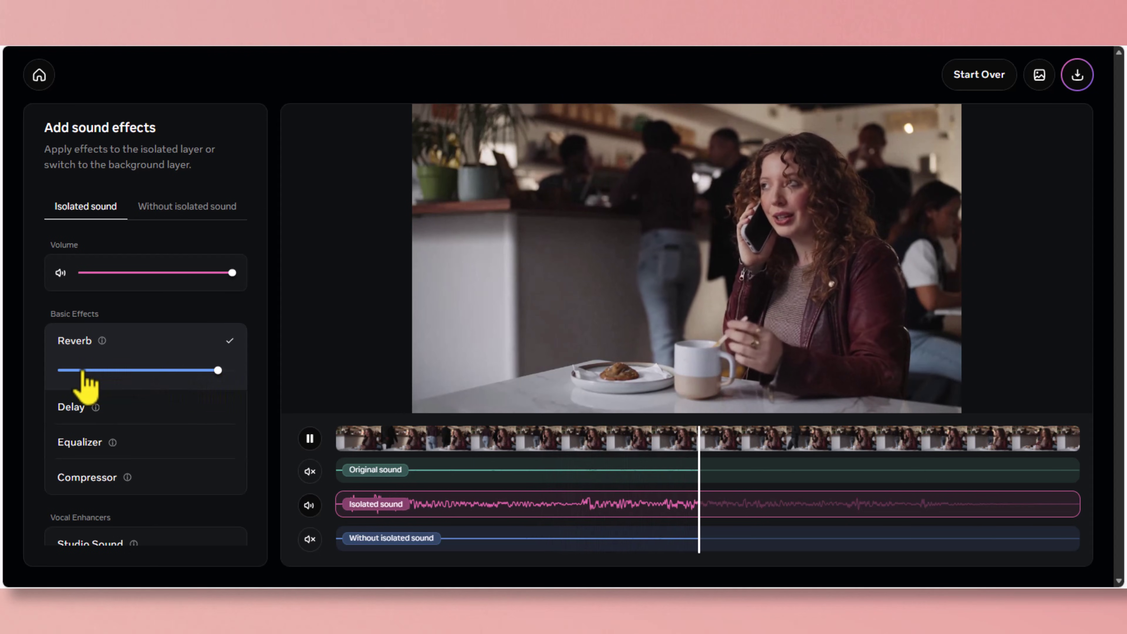
pyautogui.moveTo(83, 372); pyautogui.dragTo(135, 372)
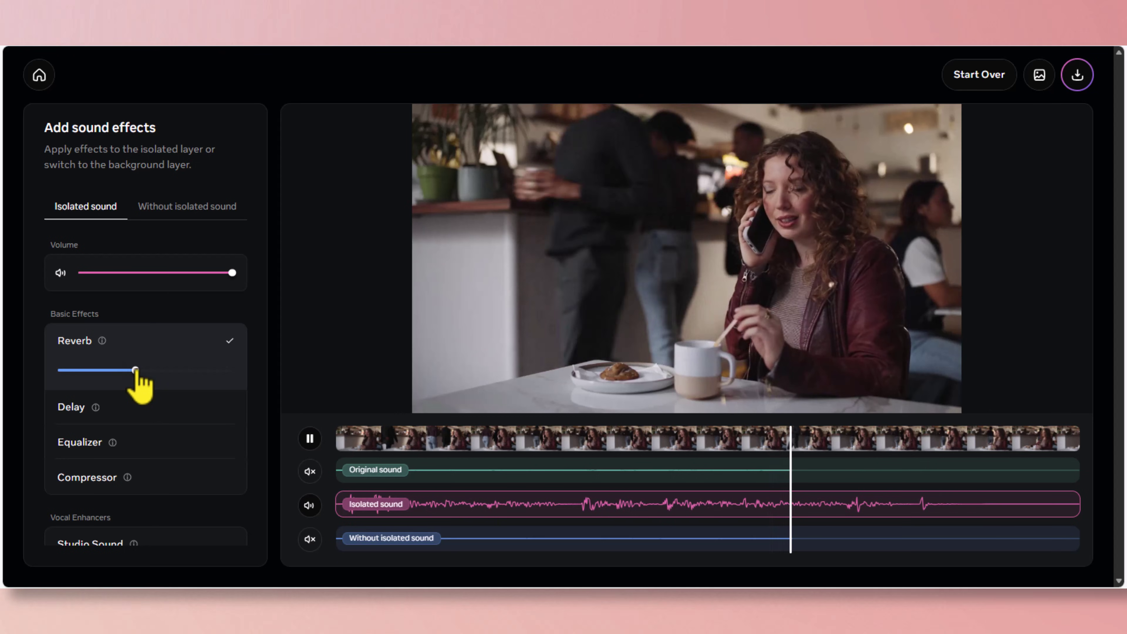
# Try the Delay effect on the isolated sound, and switch to the Equalizer at about 80 percent intensity
pyautogui.click(149, 409)
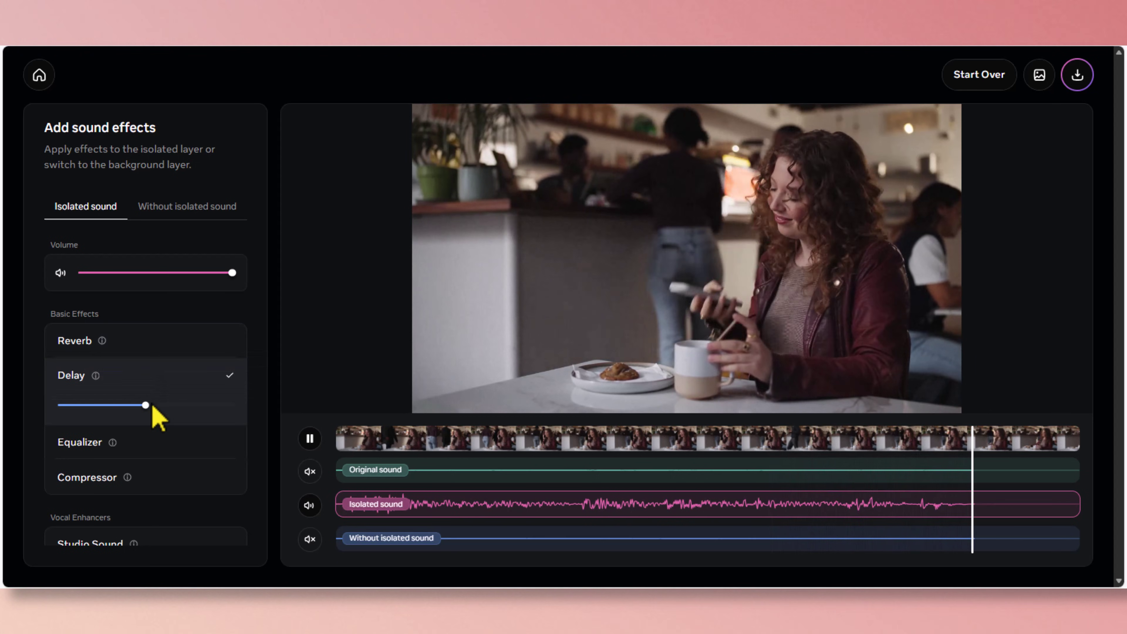
pyautogui.click(155, 450)
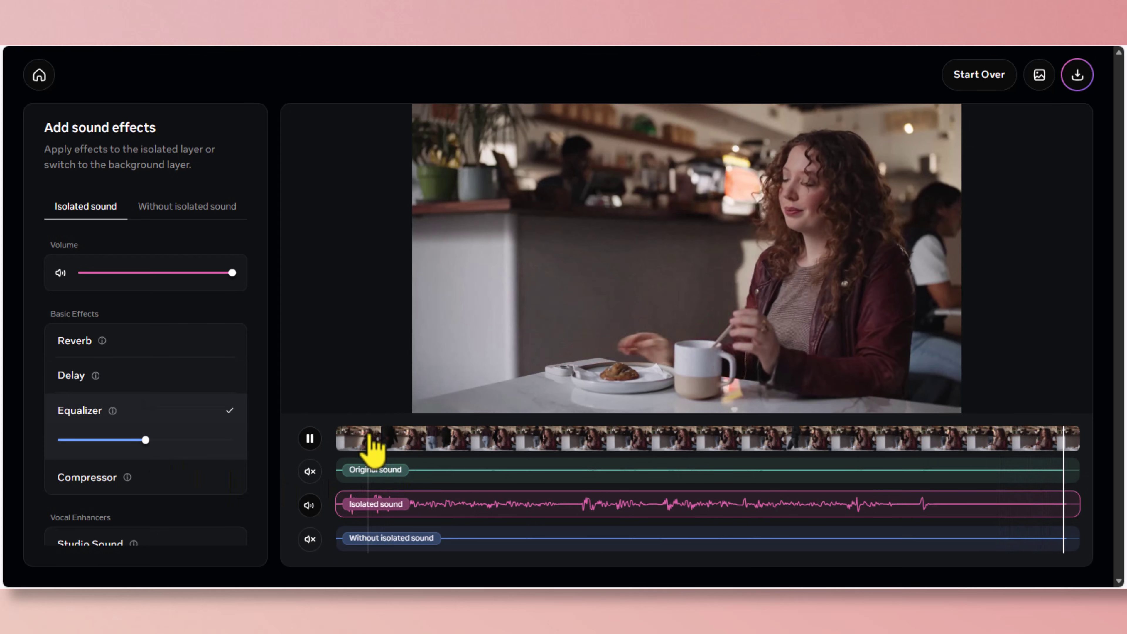
pyautogui.click(312, 439)
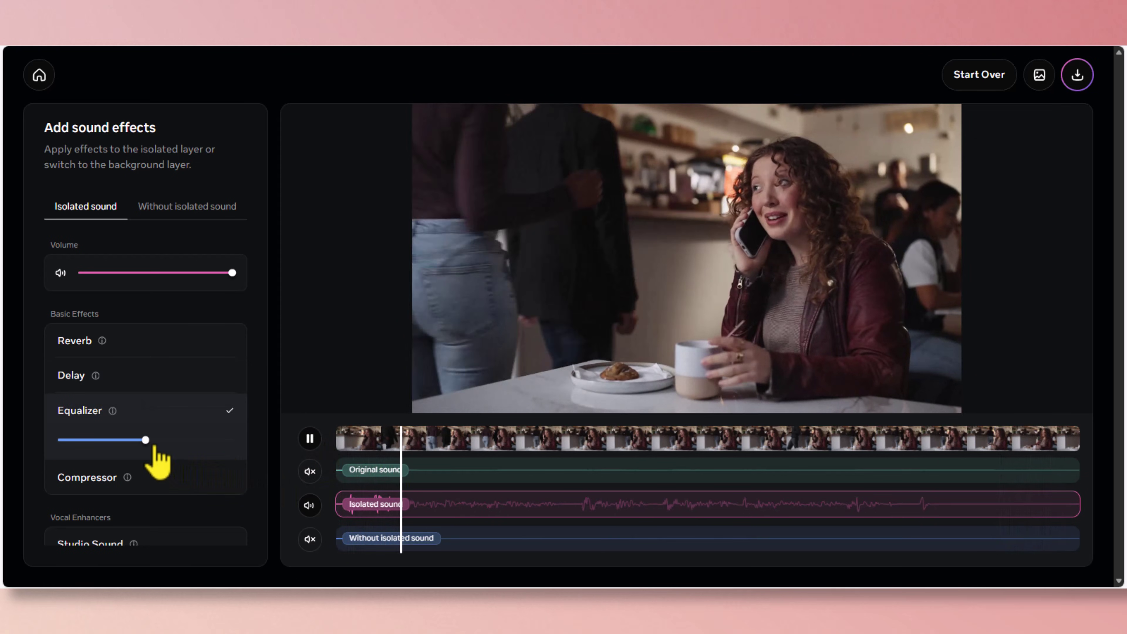
pyautogui.moveTo(196, 443)
pyautogui.mouseDown()
pyautogui.moveTo(72, 443)
pyautogui.moveTo(199, 442)
pyautogui.mouseUp()
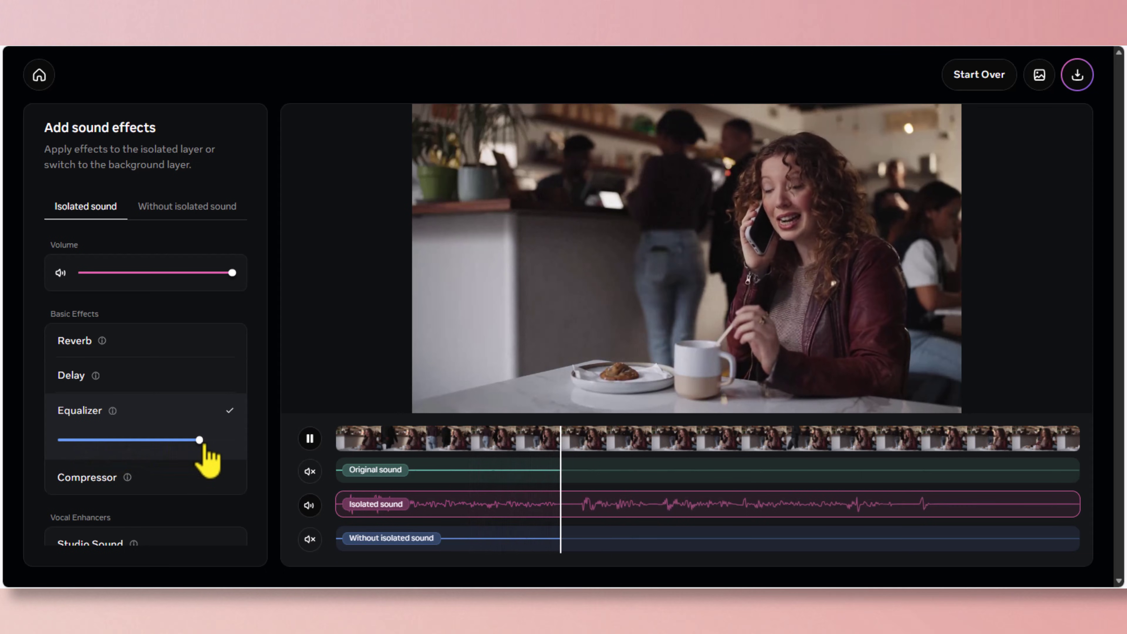
# Try the Compressor effect on the isolated sound at high and low intensities, ending slightly under half
pyautogui.click(179, 476)
pyautogui.click(199, 474)
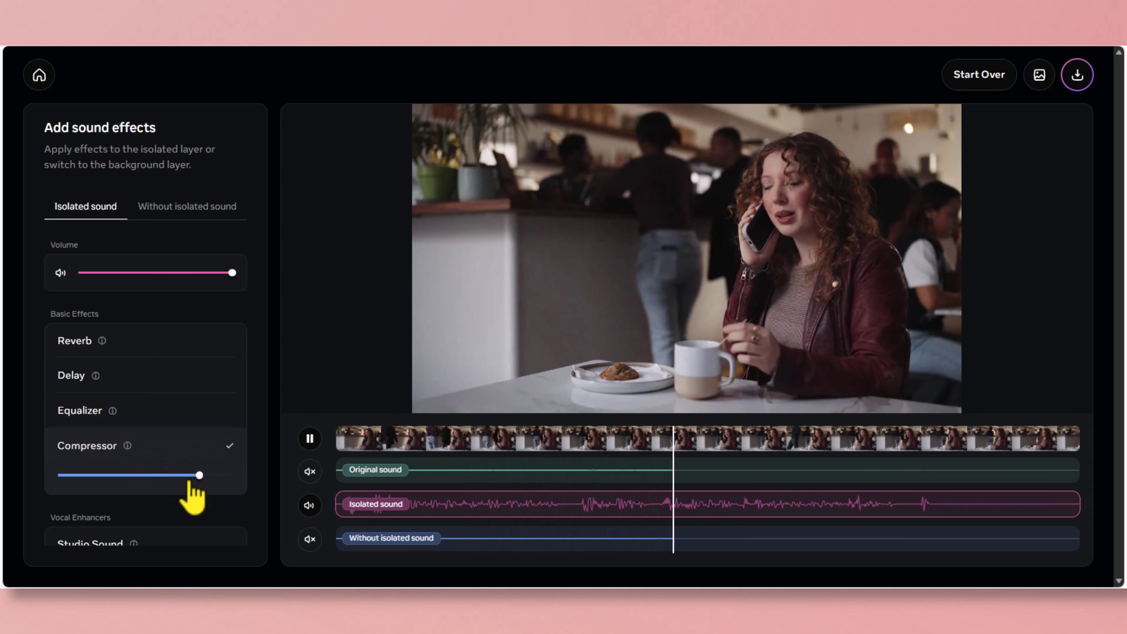
pyautogui.click(109, 475)
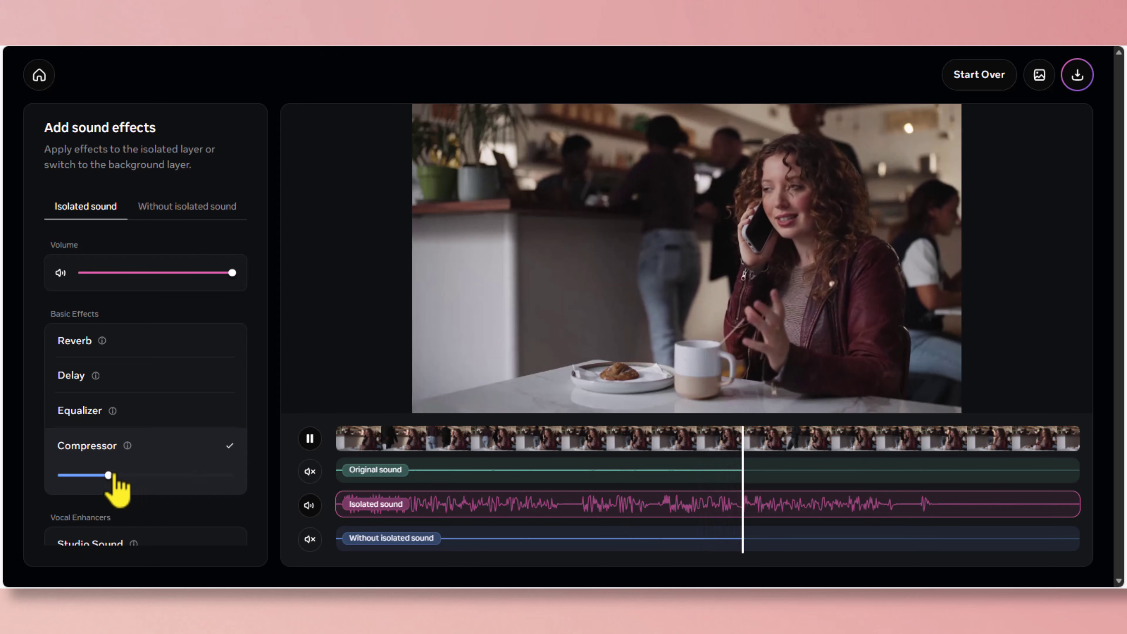
pyautogui.click(139, 475)
# Try the Studio Sound vocal enhancer during playback from near the start, at high and low intensities, ending at about half
pyautogui.scroll(-3, 165, 490)
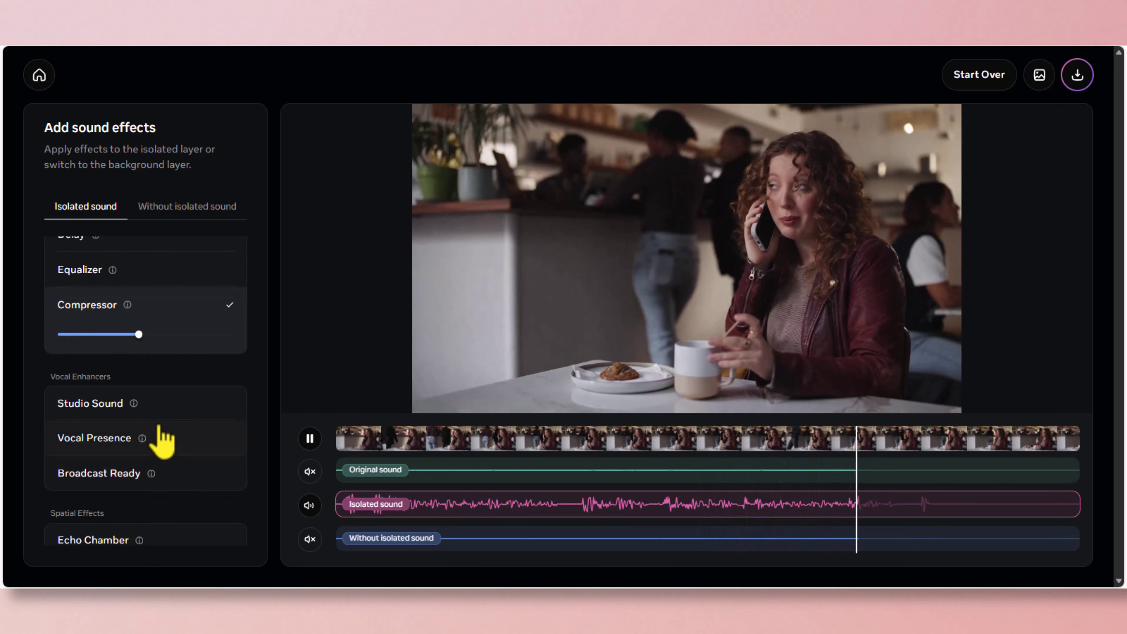
pyautogui.click(159, 412)
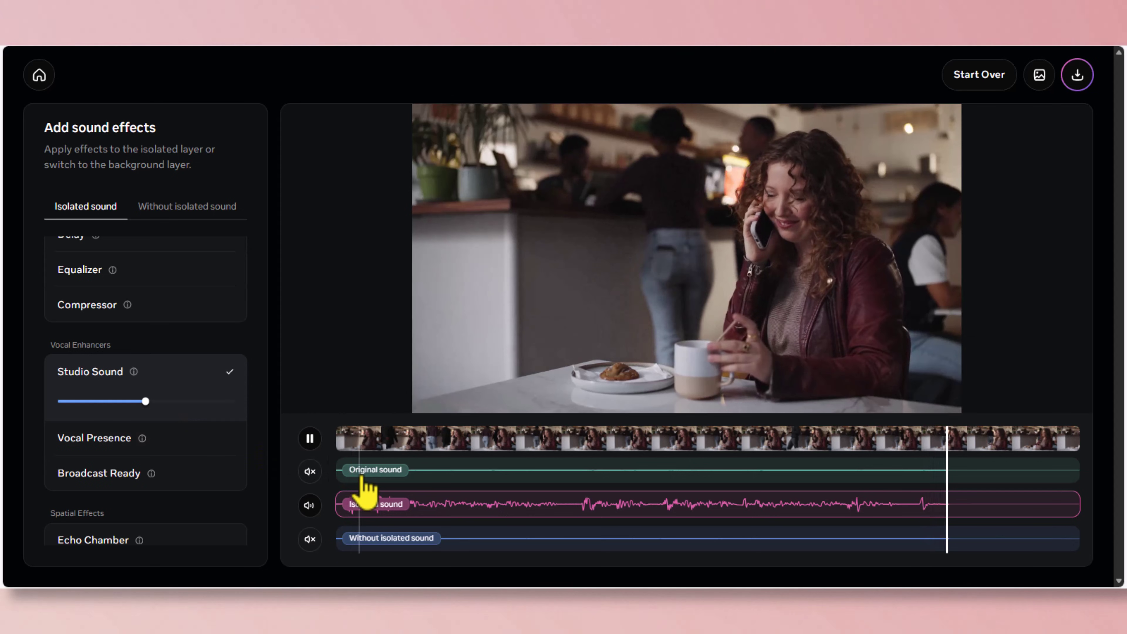
pyautogui.click(350, 441)
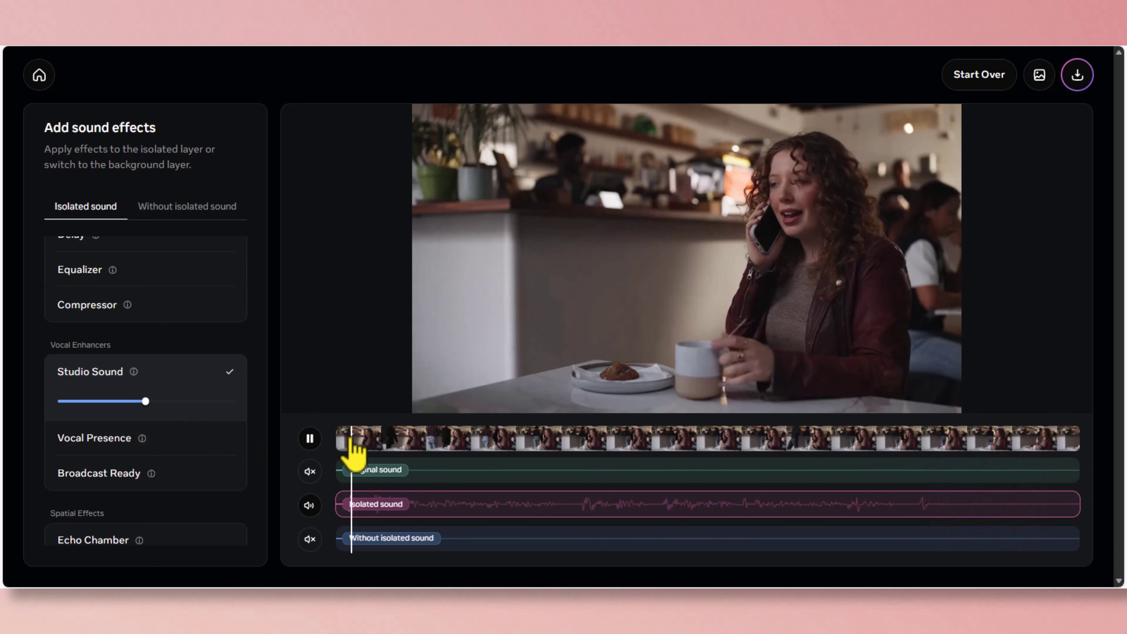
pyautogui.click(194, 401)
pyautogui.click(219, 401)
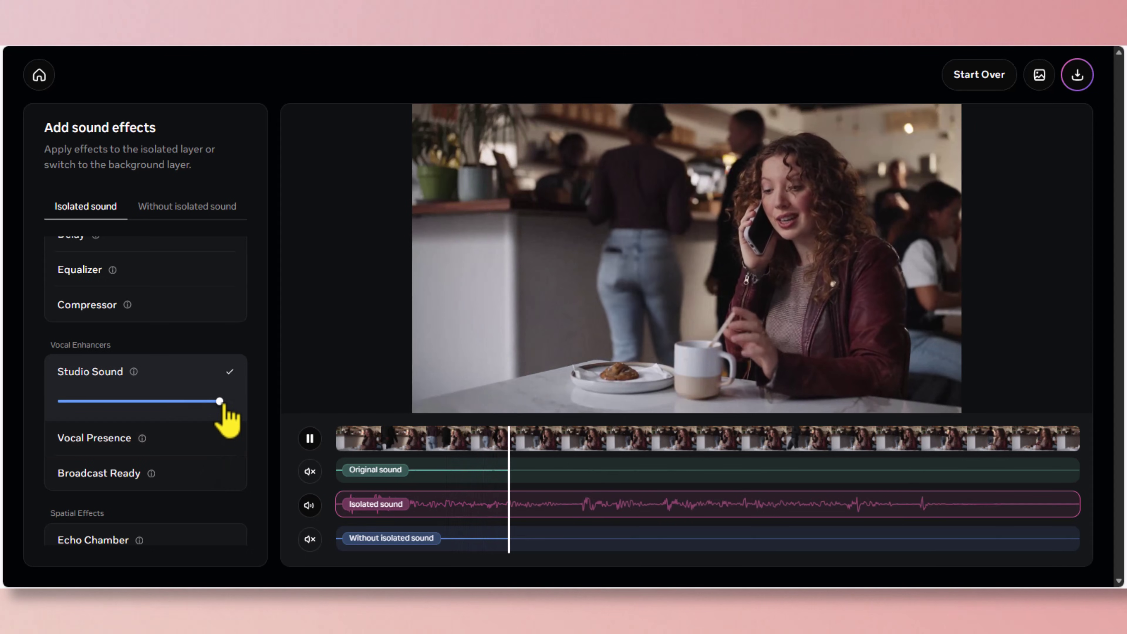
pyautogui.click(77, 401)
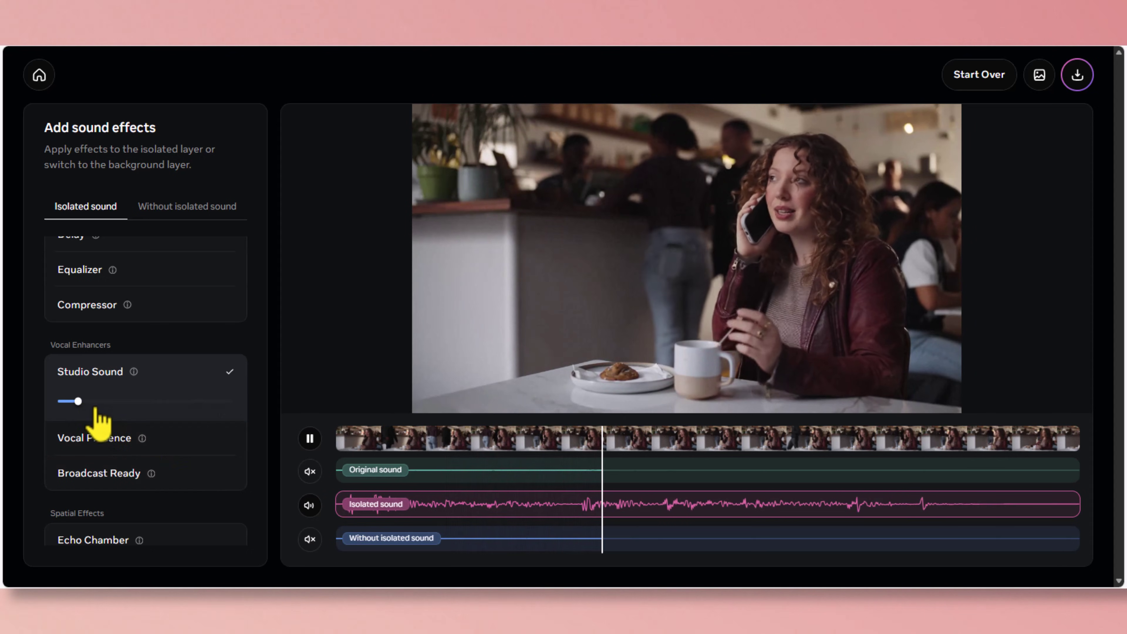
pyautogui.click(126, 401)
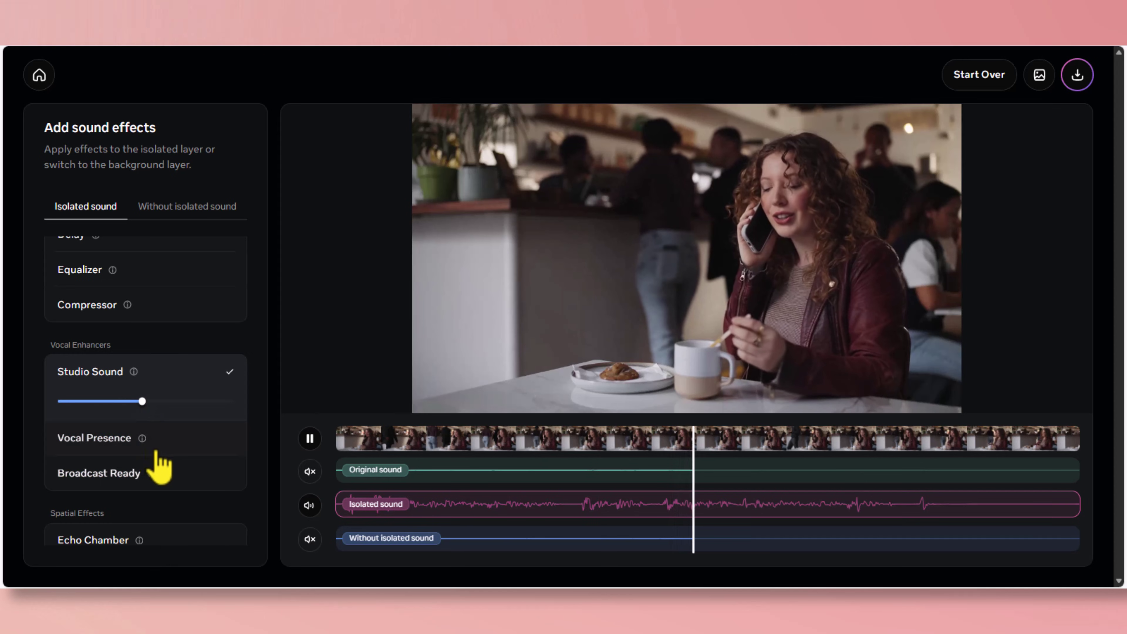
# Try the Vocal Presence and Broadcast Ready enhancers on the isolated sound, ending with Broadcast Ready slightly above half intensity
pyautogui.click(174, 444)
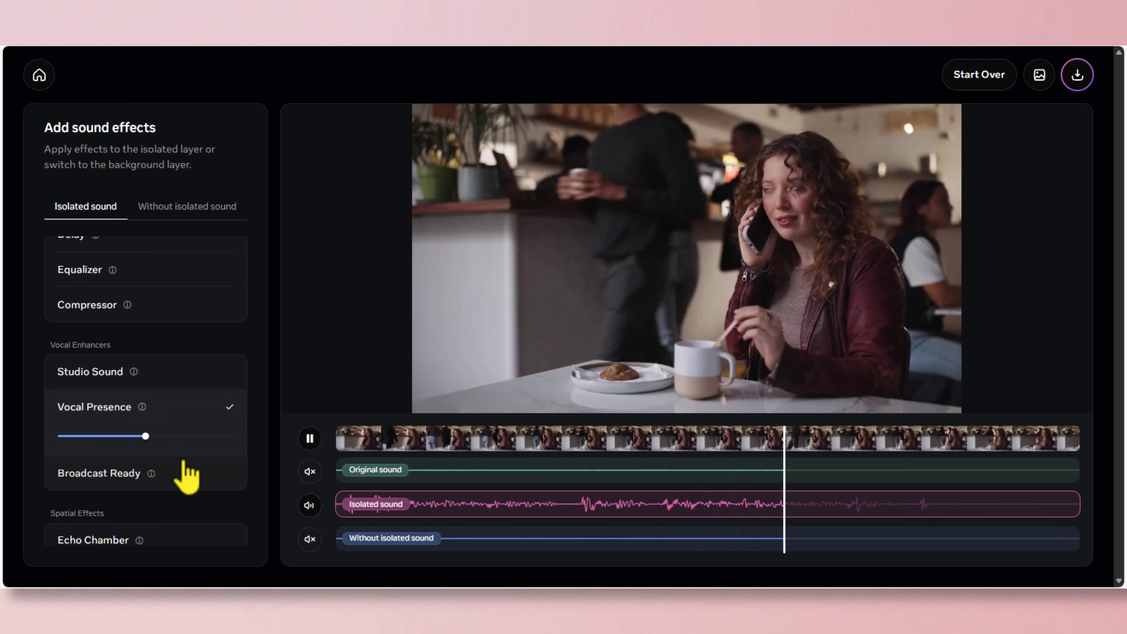
pyautogui.click(184, 474)
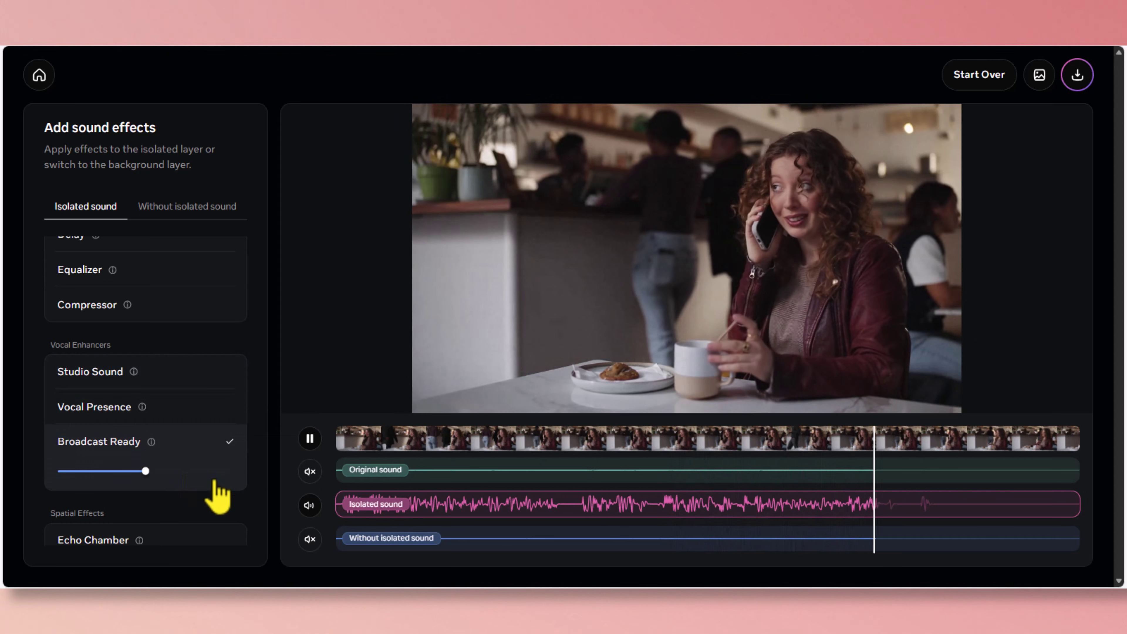
pyautogui.moveTo(126, 471); pyautogui.dragTo(92, 471)
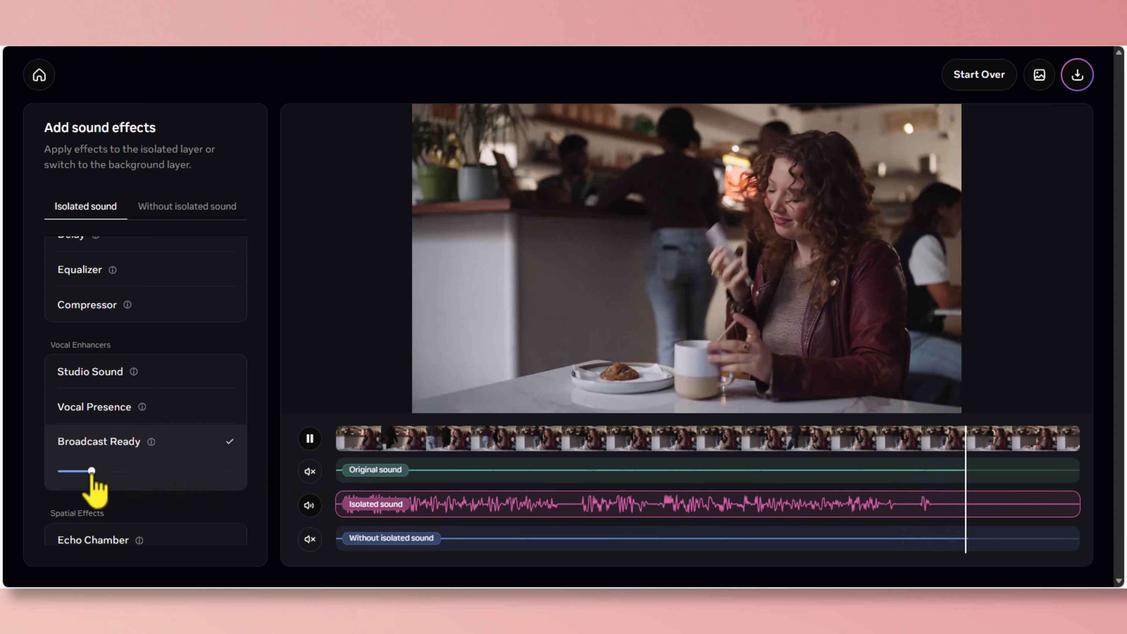
pyautogui.click(343, 440)
pyautogui.click(313, 438)
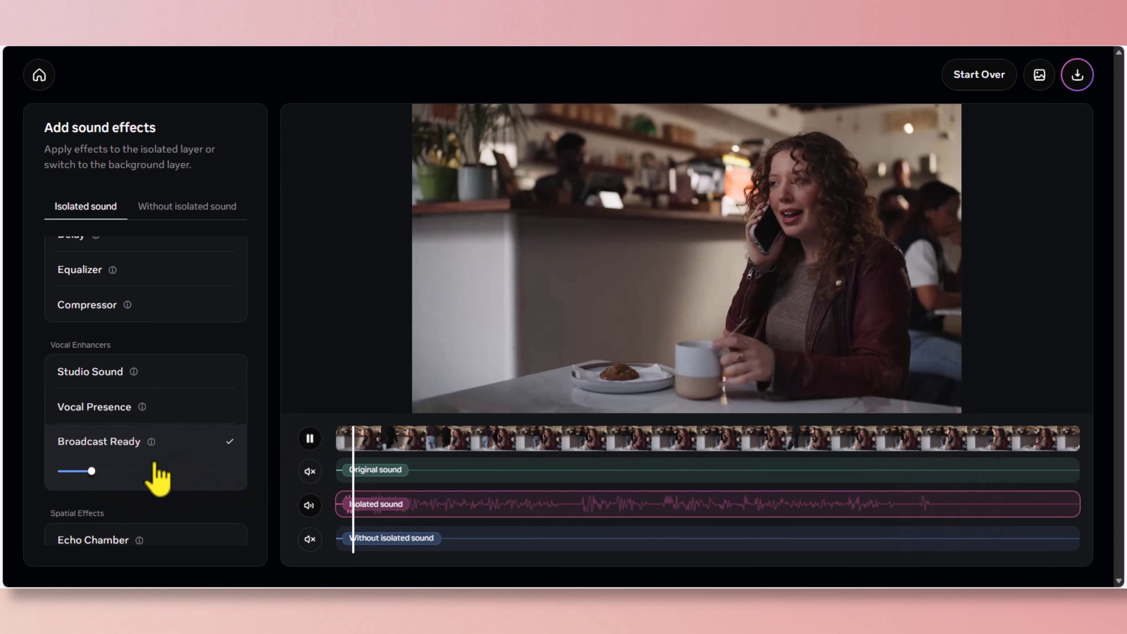
pyautogui.click(151, 472)
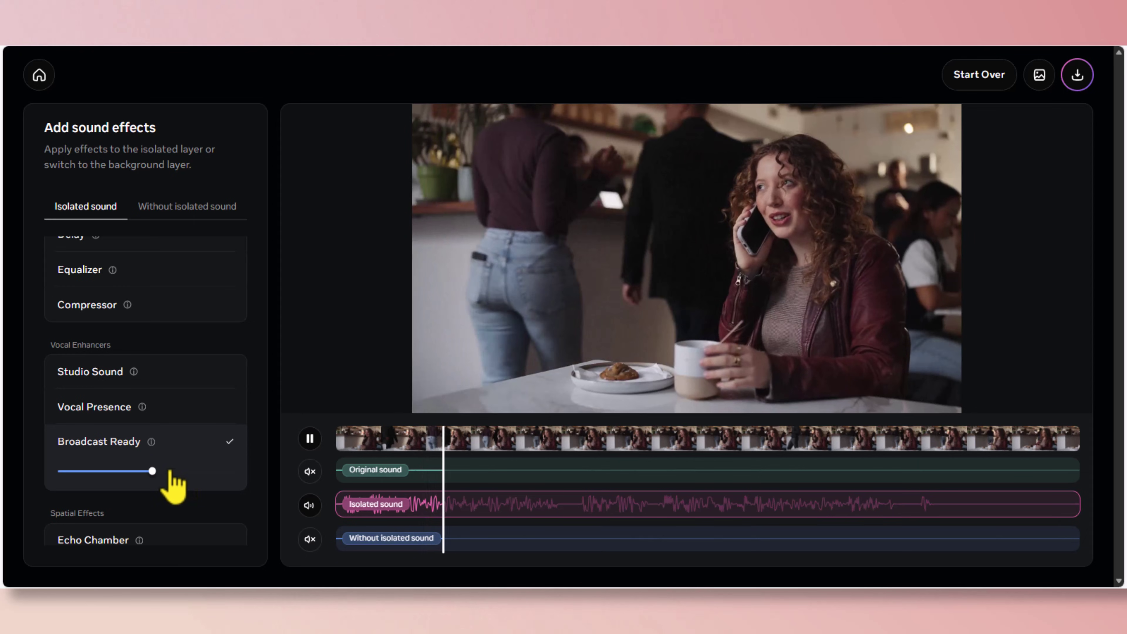
# Audition the spatial effects Echo Chamber, Concert Hall, Underwater and Cave on the isolated sound
pyautogui.scroll(-3, 169, 478)
pyautogui.click(166, 402)
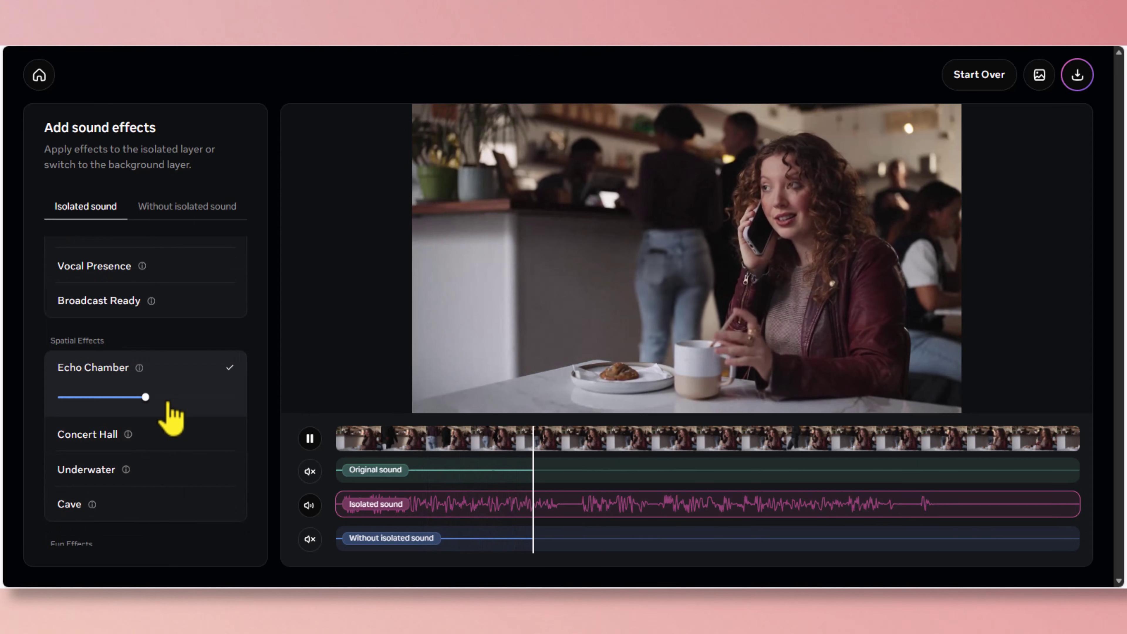
pyautogui.click(160, 433)
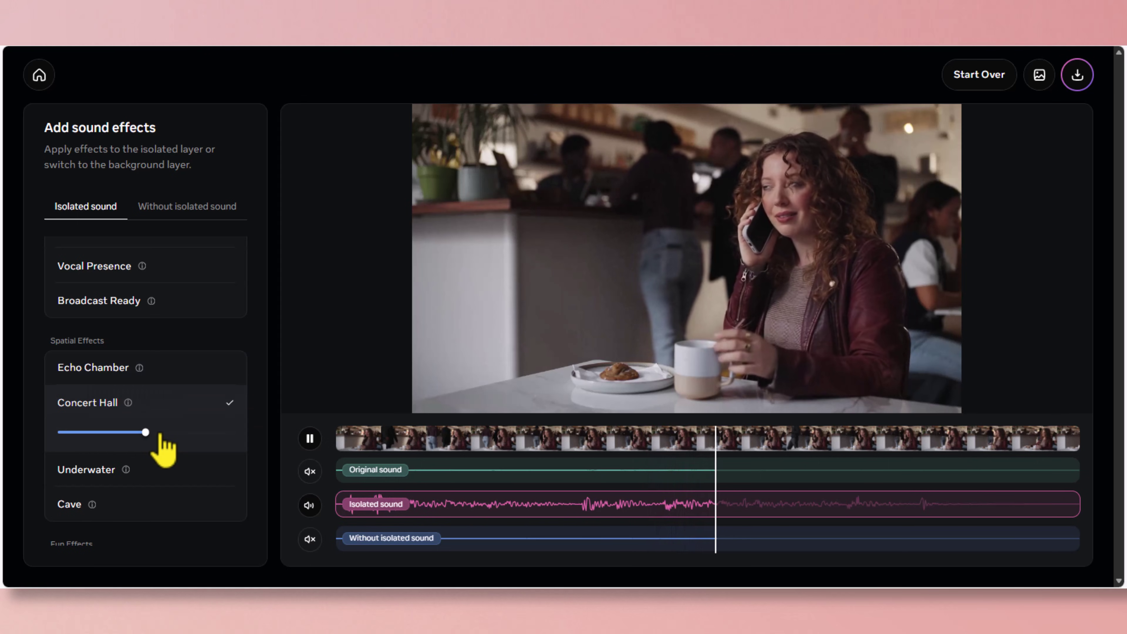
pyautogui.click(160, 477)
pyautogui.scroll(-3, 156, 481)
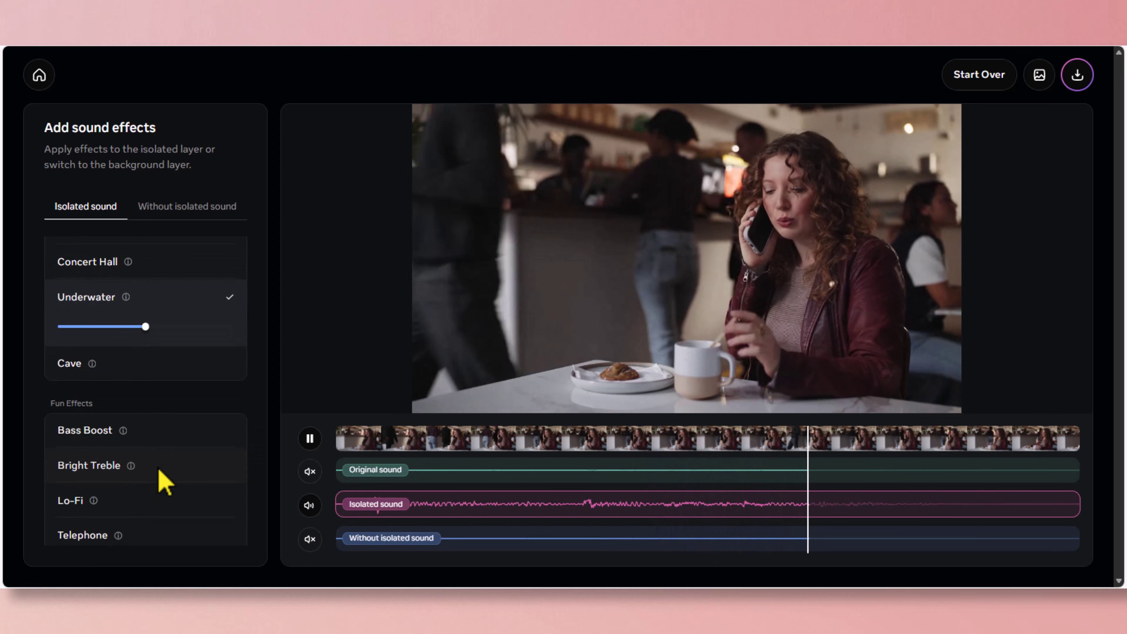
pyautogui.click(146, 373)
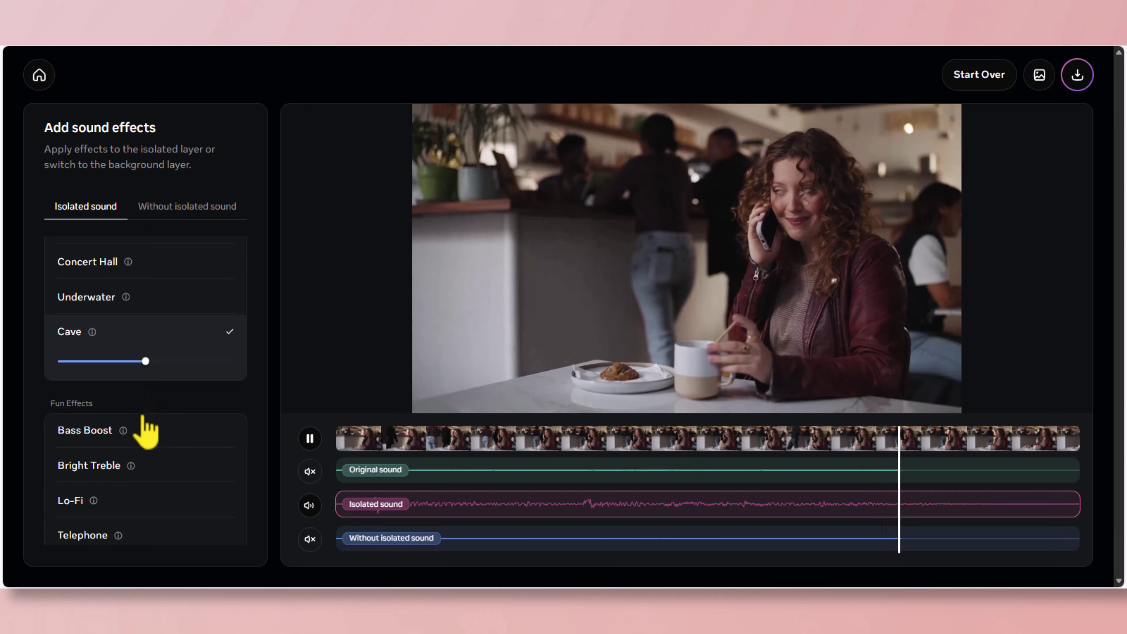
# Compare the fun effects Bass Boost and Bright Treble on the isolated sound, and keep Bass Boost applied
pyautogui.click(155, 434)
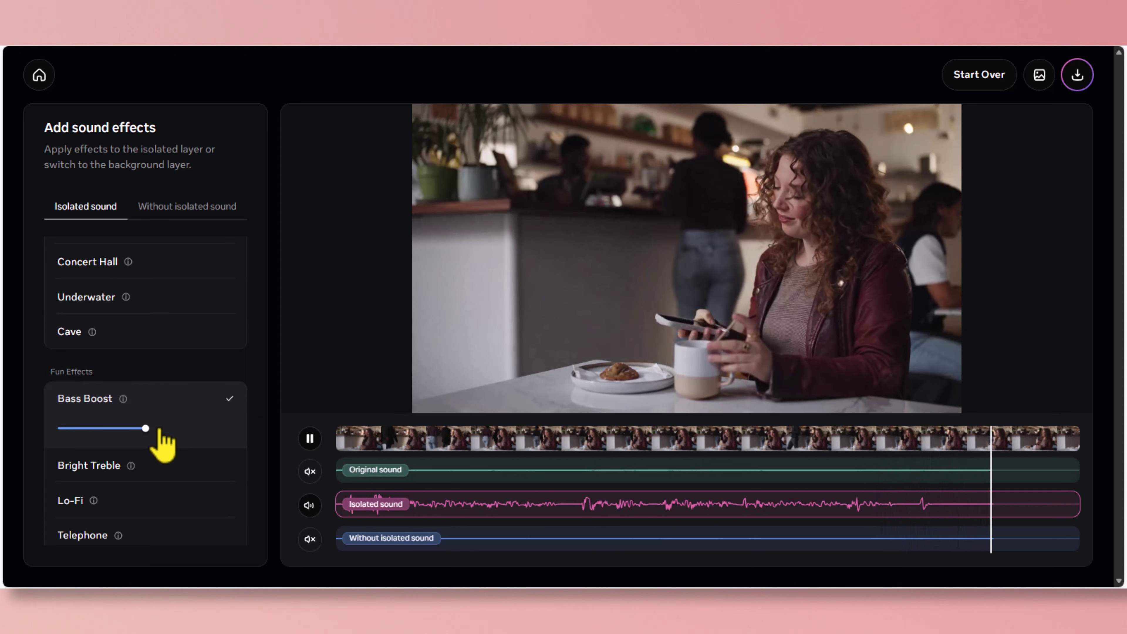
pyautogui.click(179, 466)
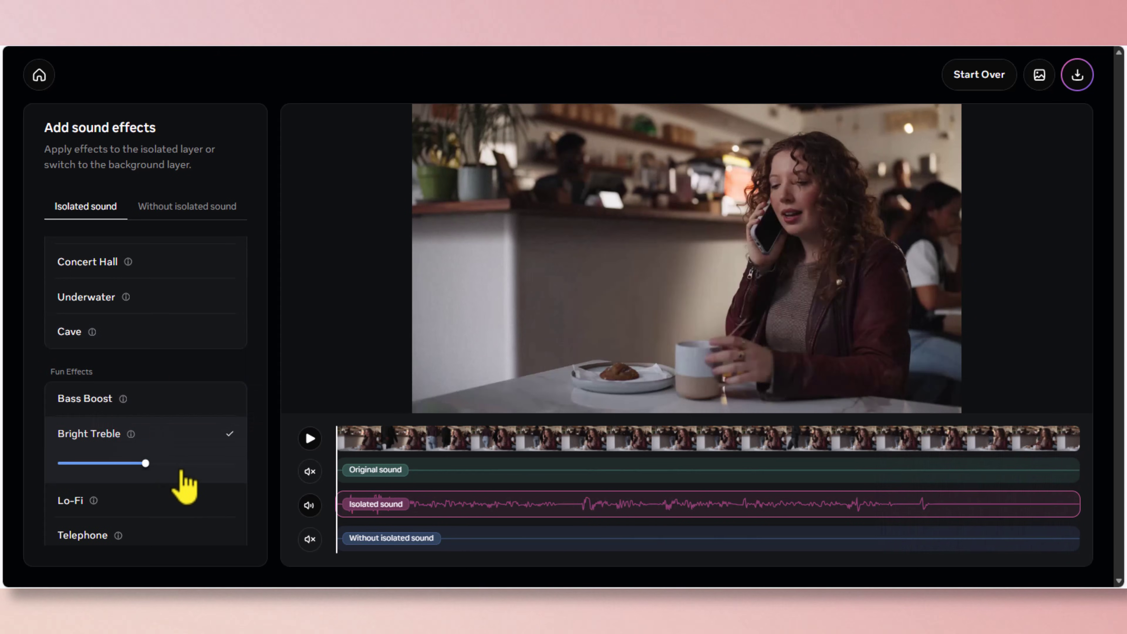
pyautogui.click(186, 401)
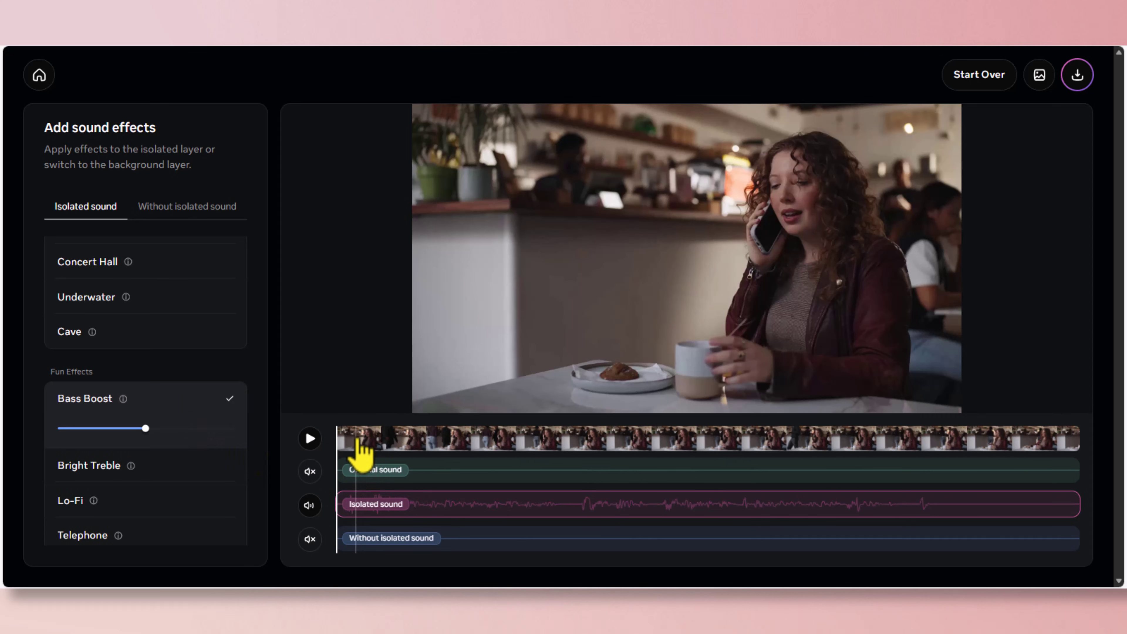
# Audition the Bright Treble, Lo-Fi and Telephone effects on the isolated sound during playback, including Telephone at a reduced intensity
pyautogui.click(310, 439)
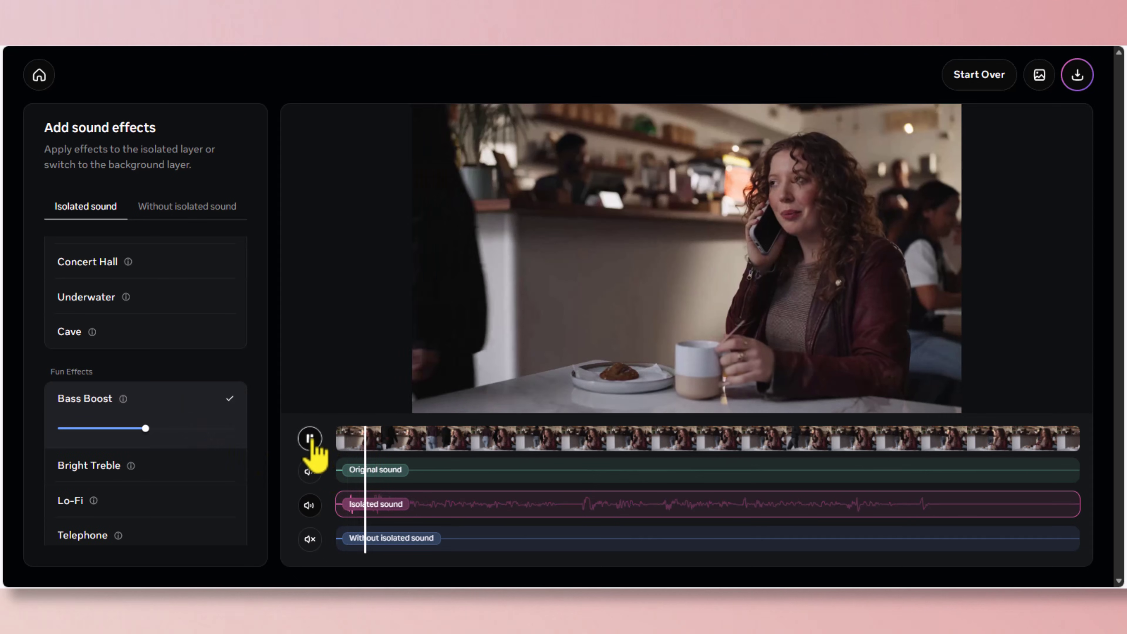
pyautogui.click(162, 469)
pyautogui.scroll(-3, 165, 477)
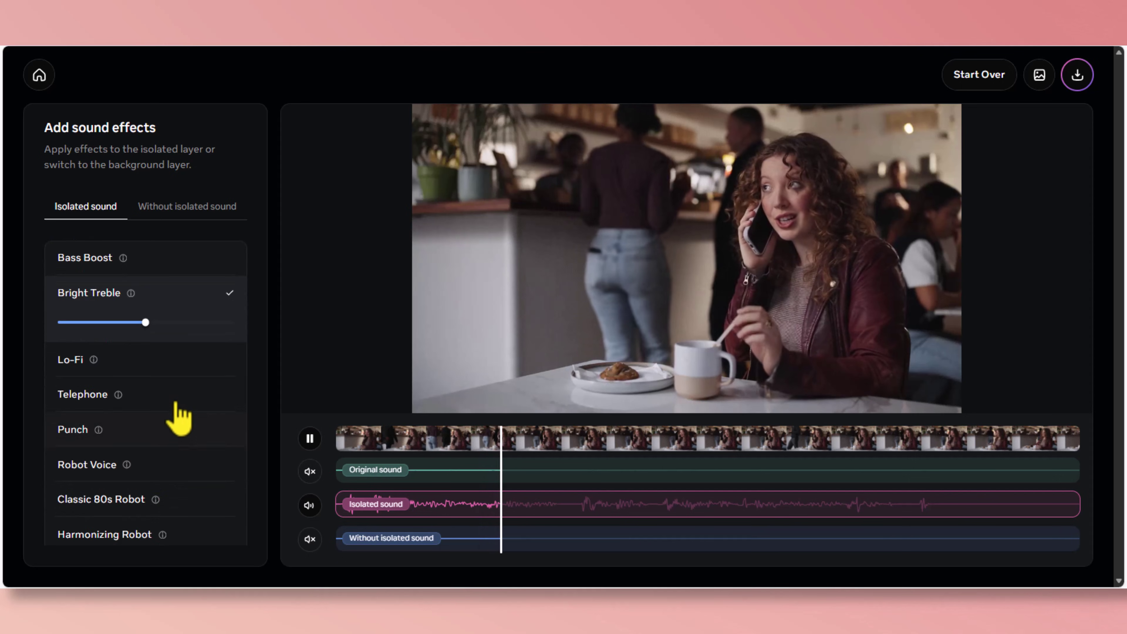
pyautogui.click(148, 362)
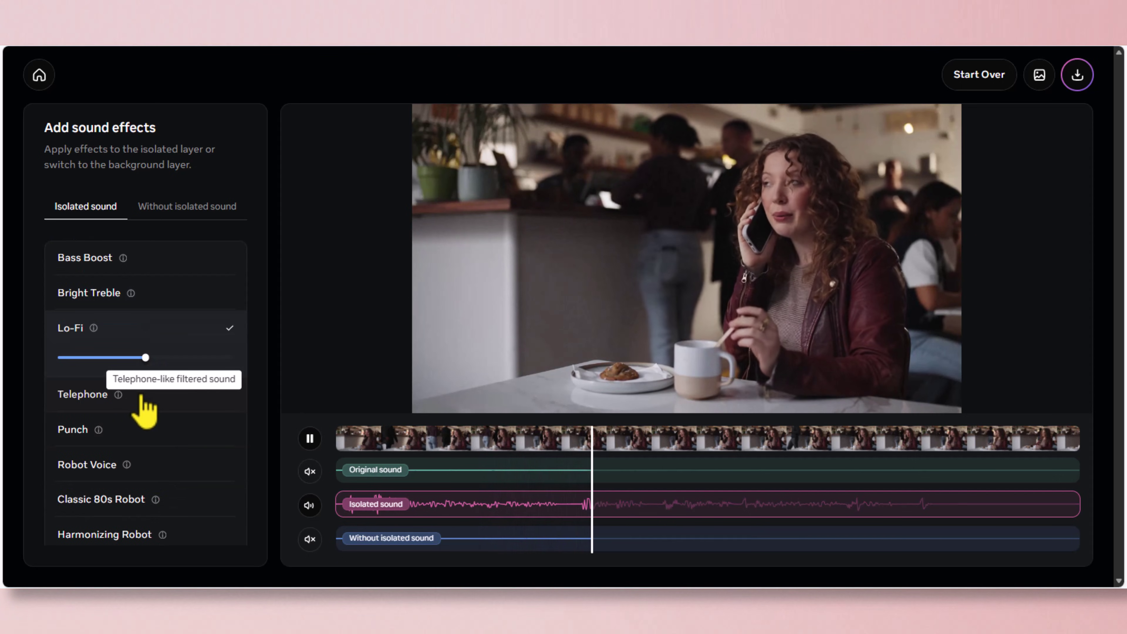
pyautogui.click(162, 393)
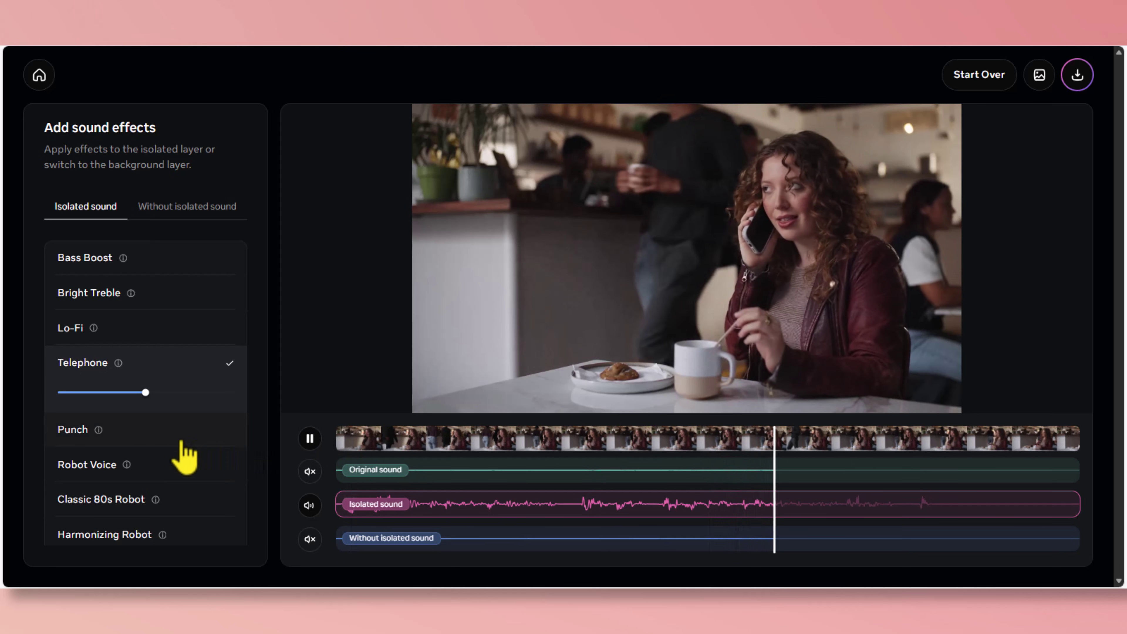
pyautogui.click(210, 393)
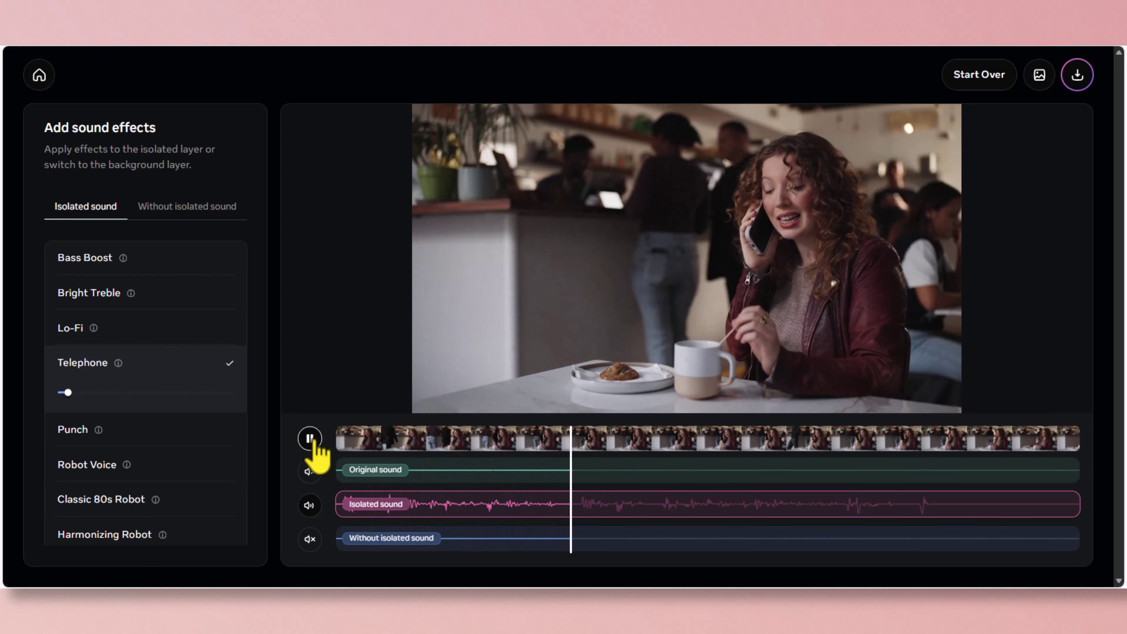
# Audition Punch, Robot Voice and Classic 80s Robot on the isolated sound, then return to Robot Voice at low intensity
pyautogui.click(149, 439)
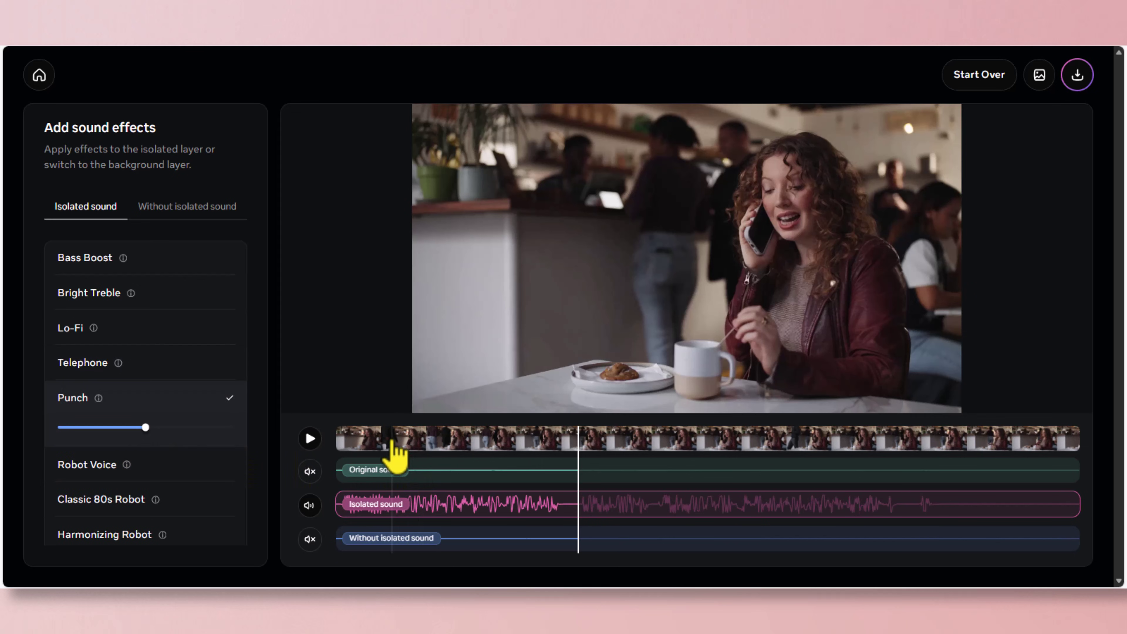
pyautogui.click(315, 446)
pyautogui.click(313, 444)
pyautogui.click(204, 465)
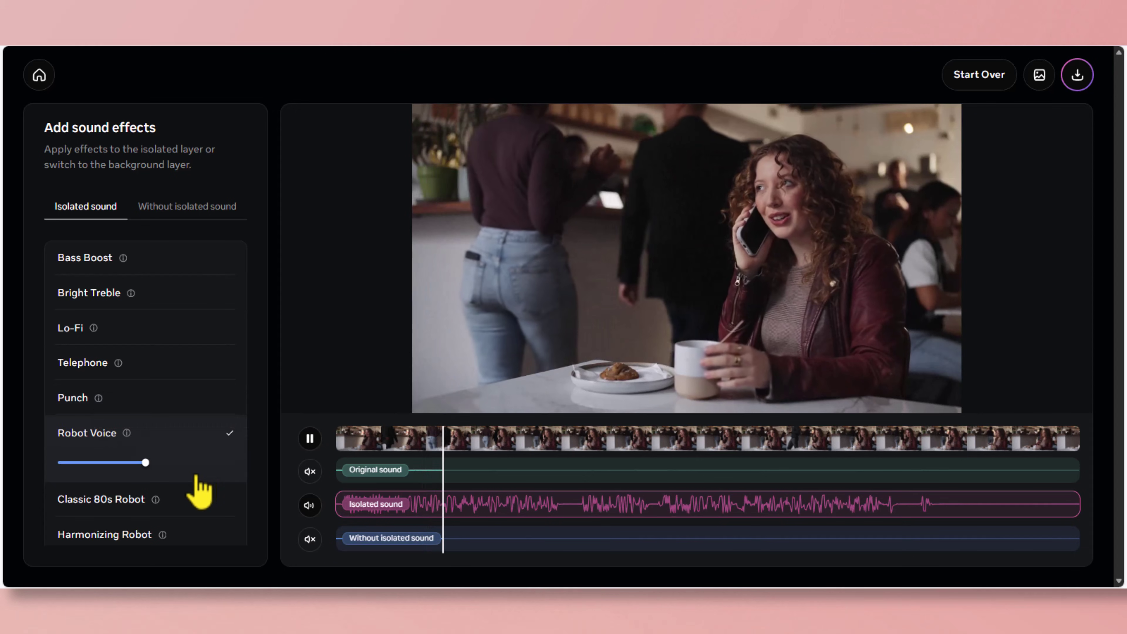
pyautogui.scroll(-2, 192, 471)
pyautogui.click(193, 438)
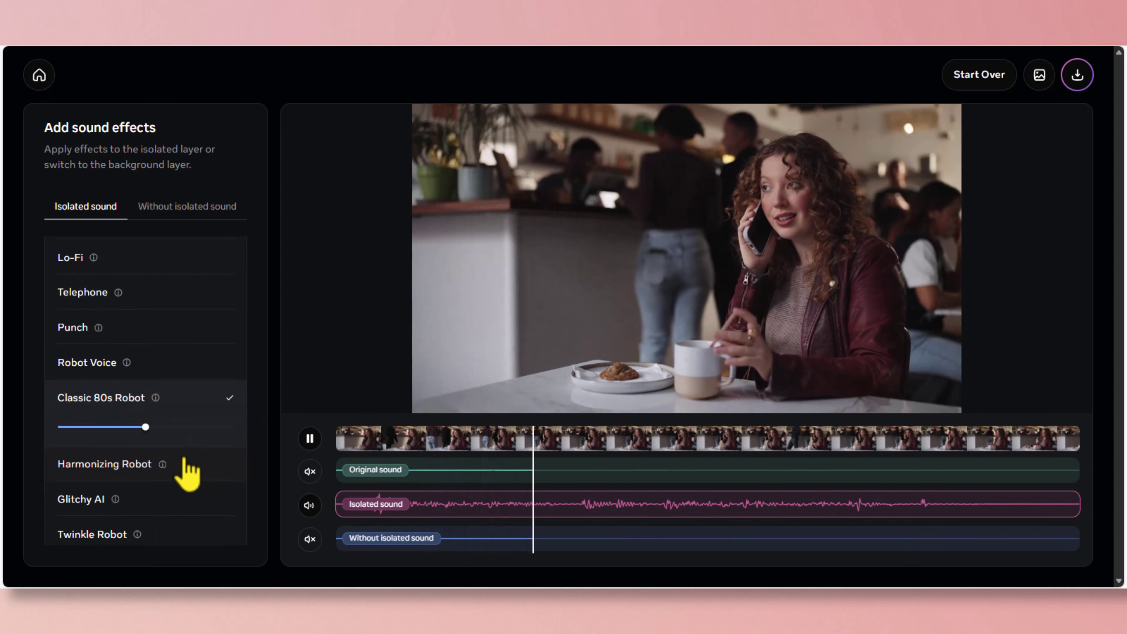
pyautogui.moveTo(93, 433); pyautogui.dragTo(129, 427)
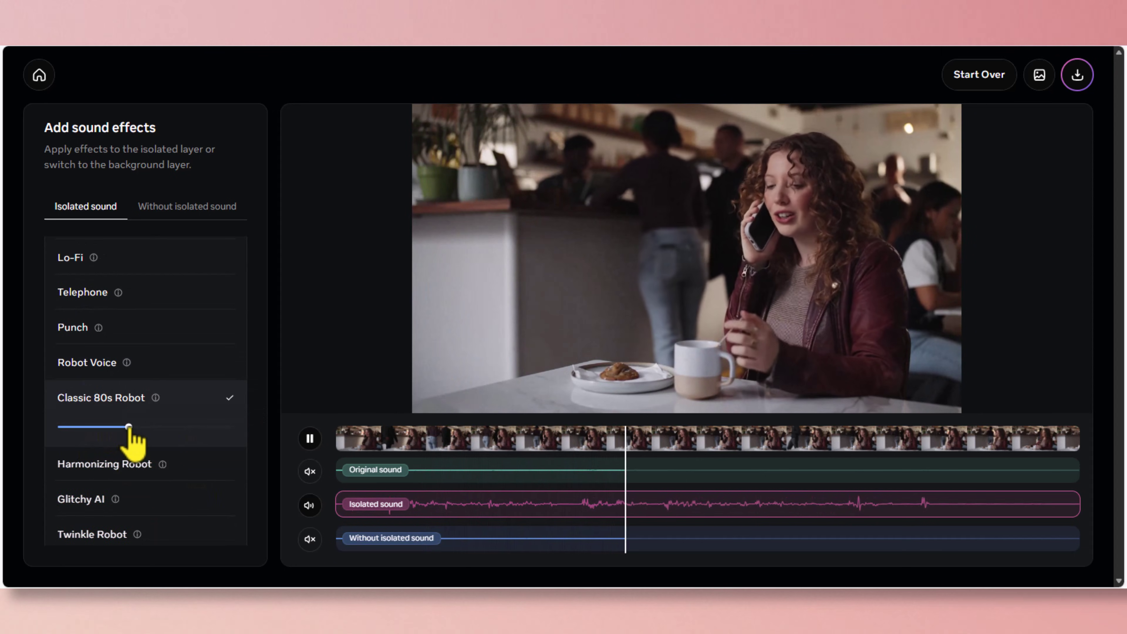
pyautogui.click(98, 375)
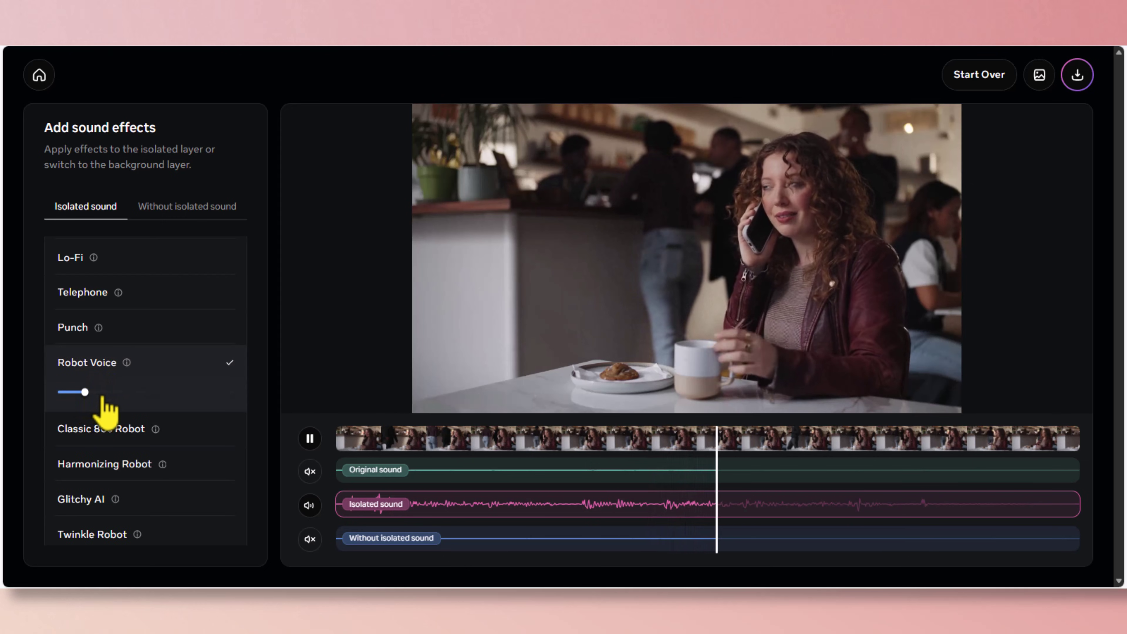
# Audition Harmonizing Robot, Glitchy AI and Twinkle Robot on the isolated sound, replaying Twinkle Robot from near the start
pyautogui.click(129, 468)
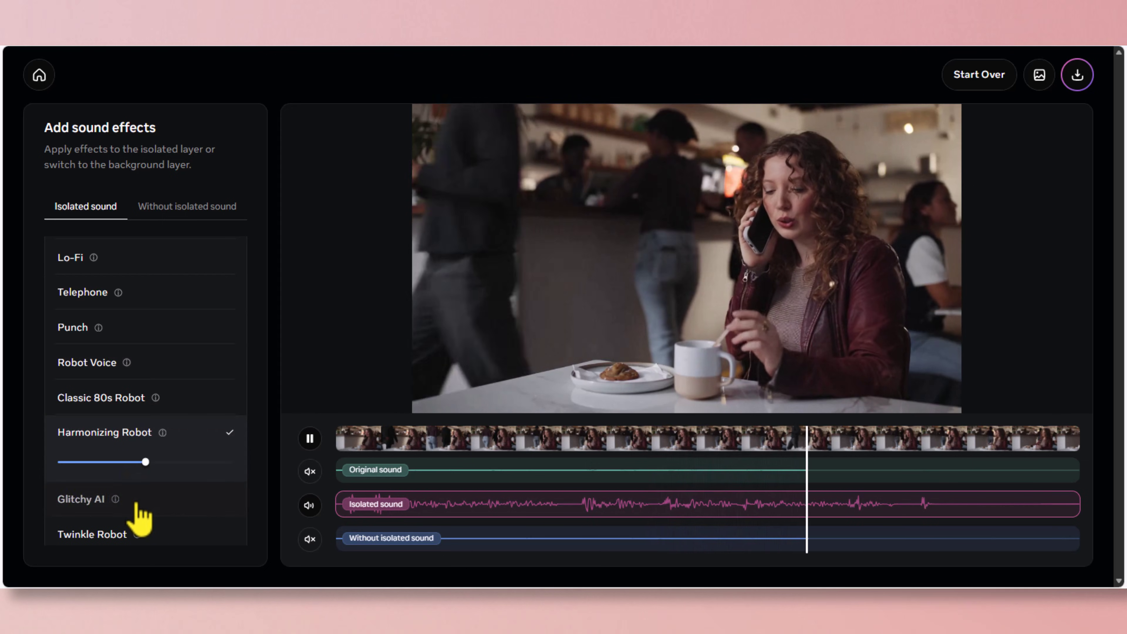
pyautogui.click(135, 501)
pyautogui.scroll(-2, 191, 506)
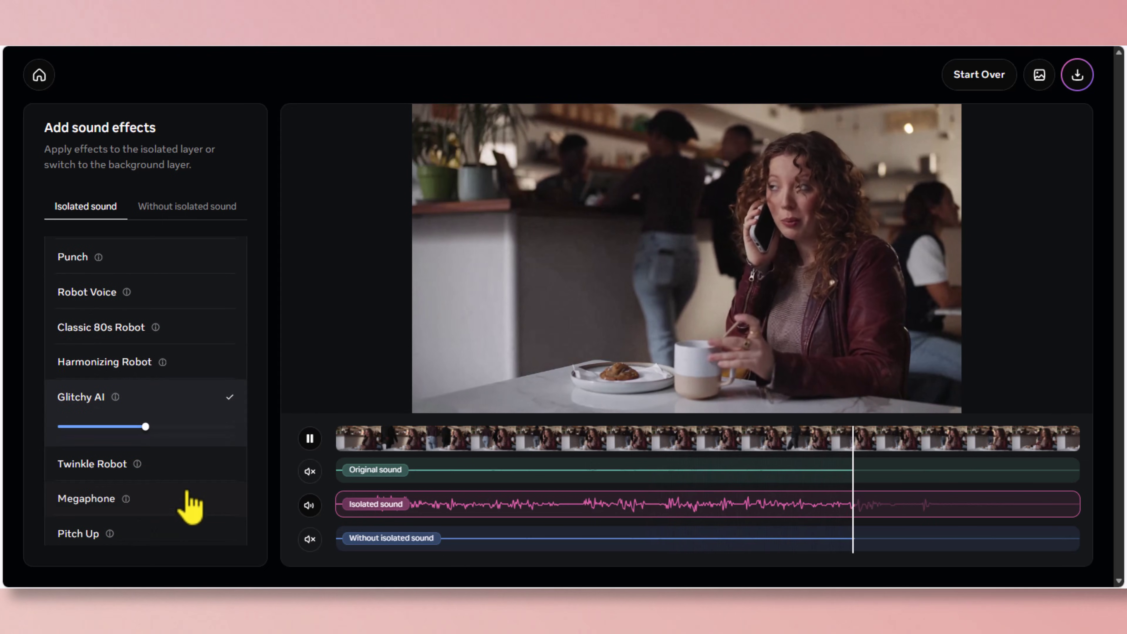
pyautogui.click(155, 462)
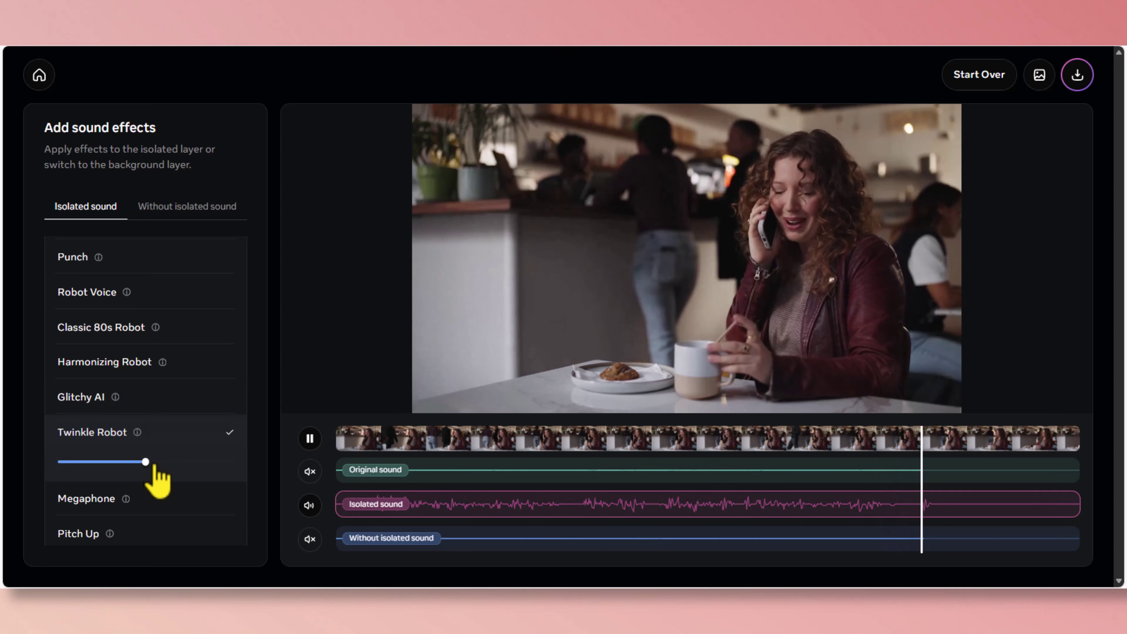
pyautogui.click(356, 444)
pyautogui.click(310, 438)
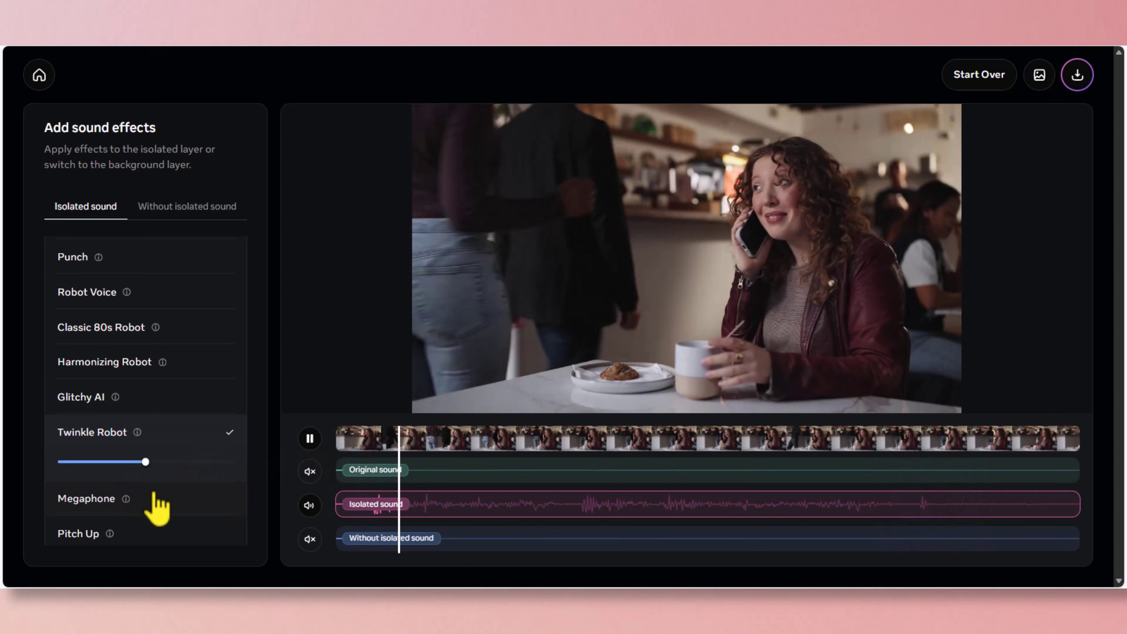
# Audition Megaphone, Pitch Up and Pitch Down on the isolated sound, comparing Pitch Down near minimum and above half intensity
pyautogui.click(152, 507)
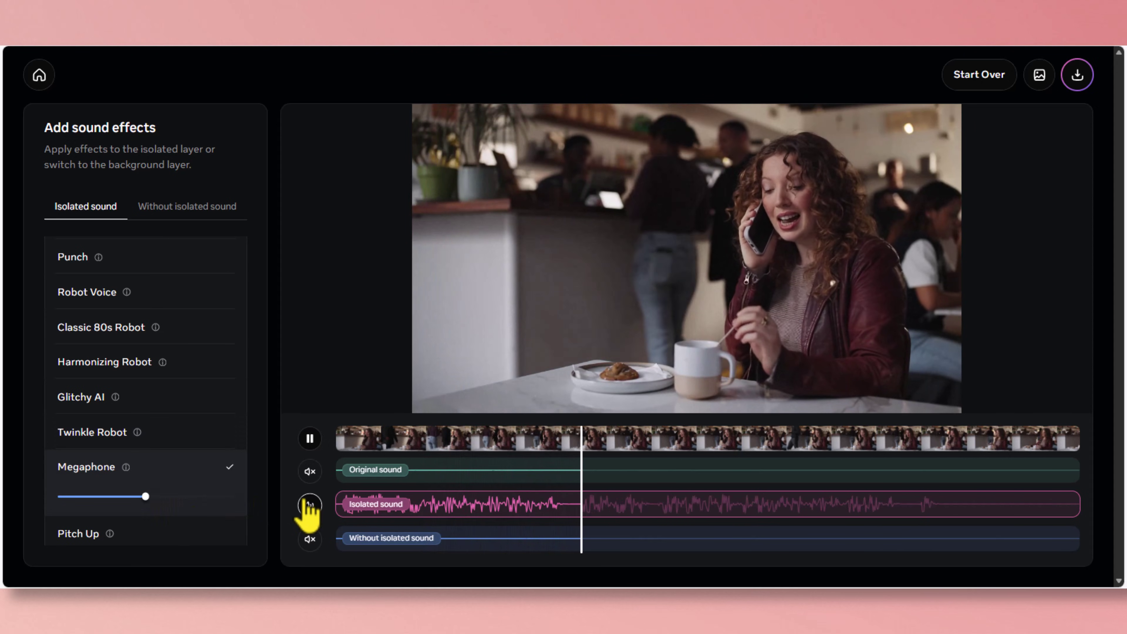
pyautogui.click(182, 533)
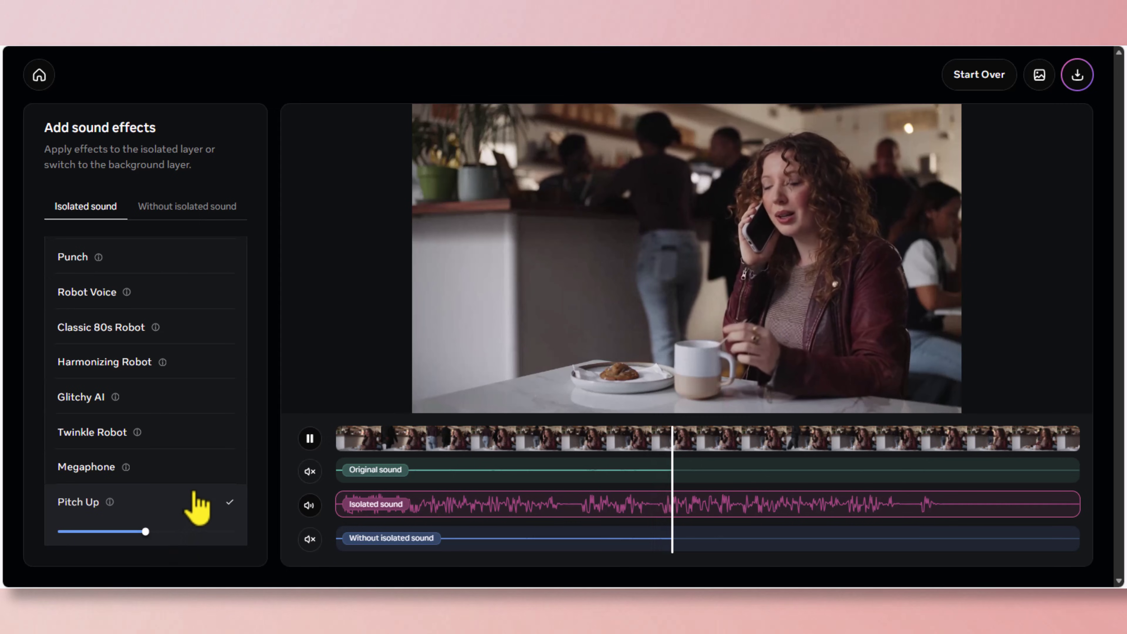
pyautogui.scroll(-5, 202, 502)
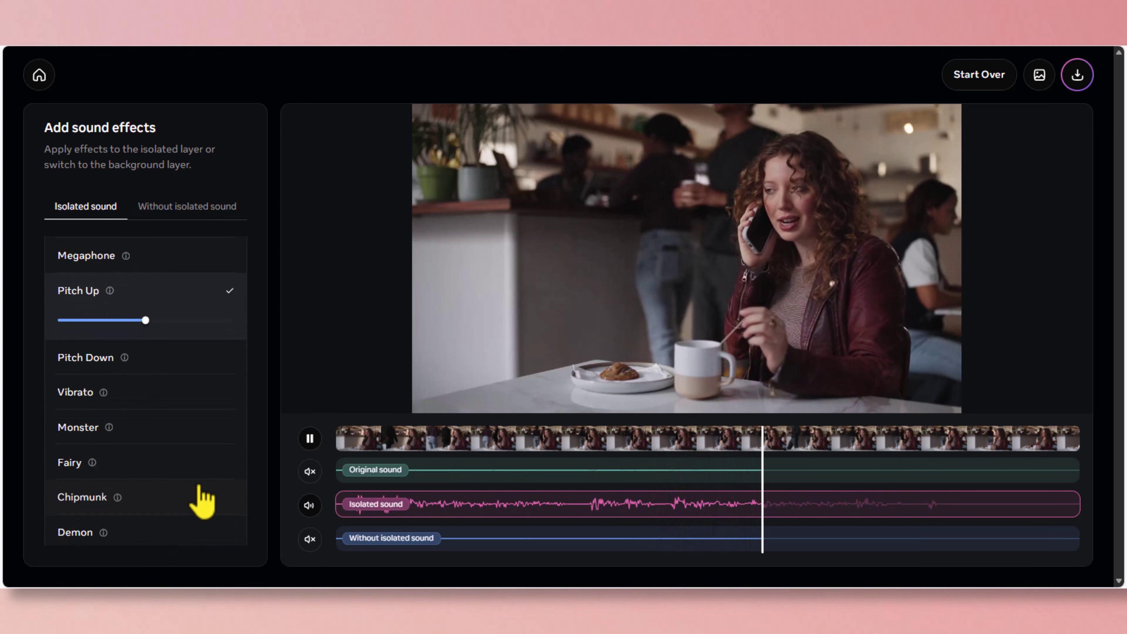
pyautogui.click(161, 362)
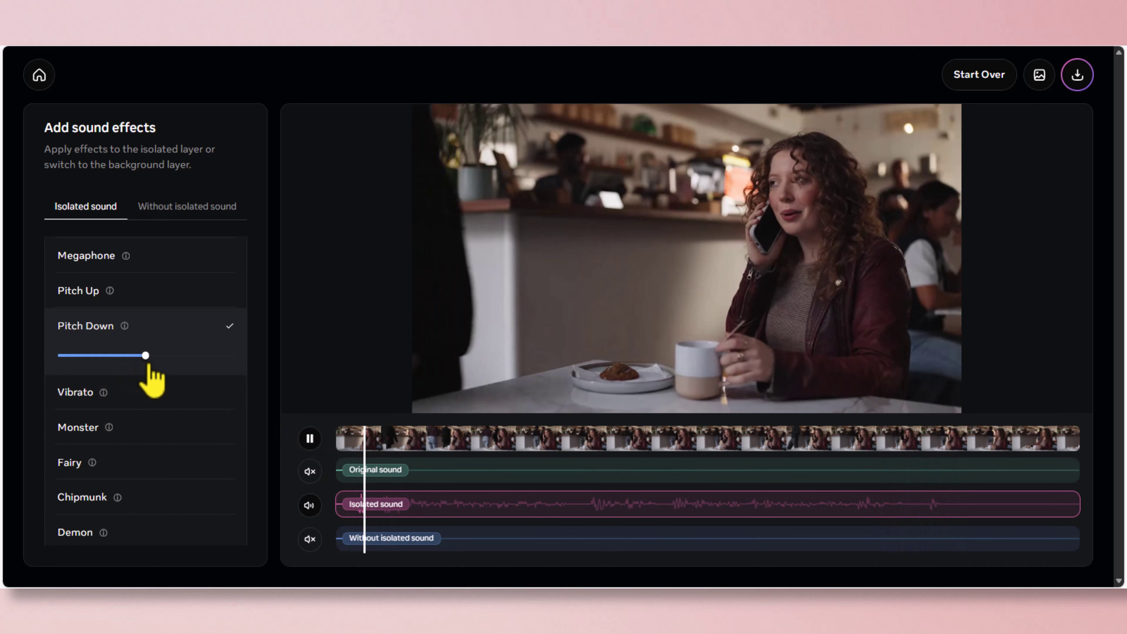
pyautogui.moveTo(146, 358); pyautogui.dragTo(60, 362)
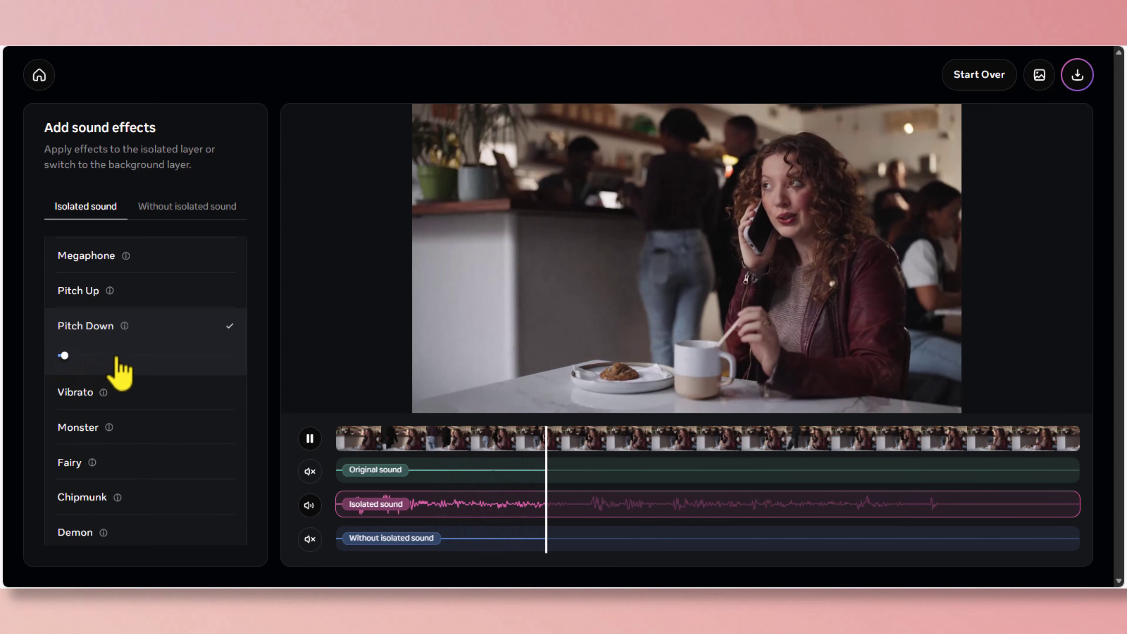
pyautogui.click(172, 355)
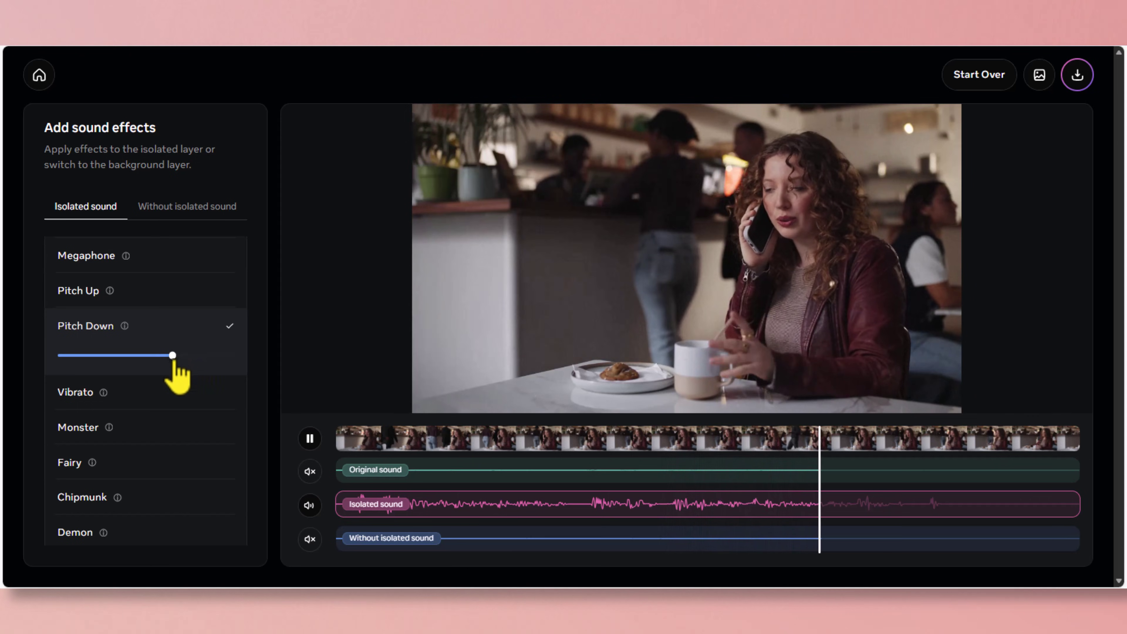
# Audition the Vibrato, Monster, Fairy and Chipmunk effects on the isolated sound during playback
pyautogui.click(156, 402)
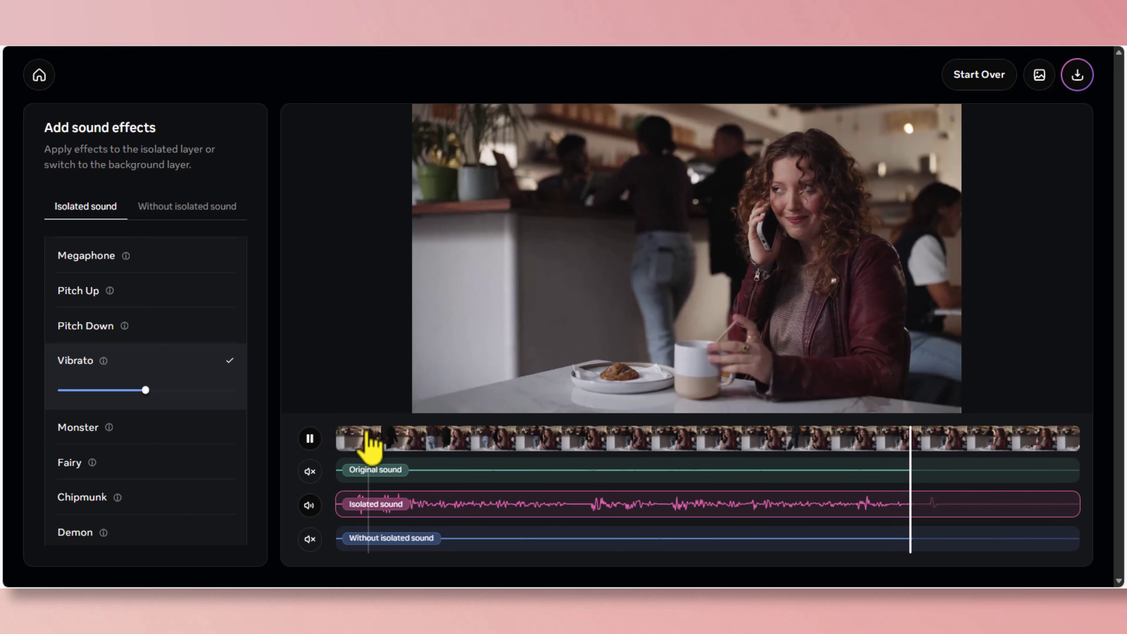
pyautogui.click(310, 438)
pyautogui.click(153, 438)
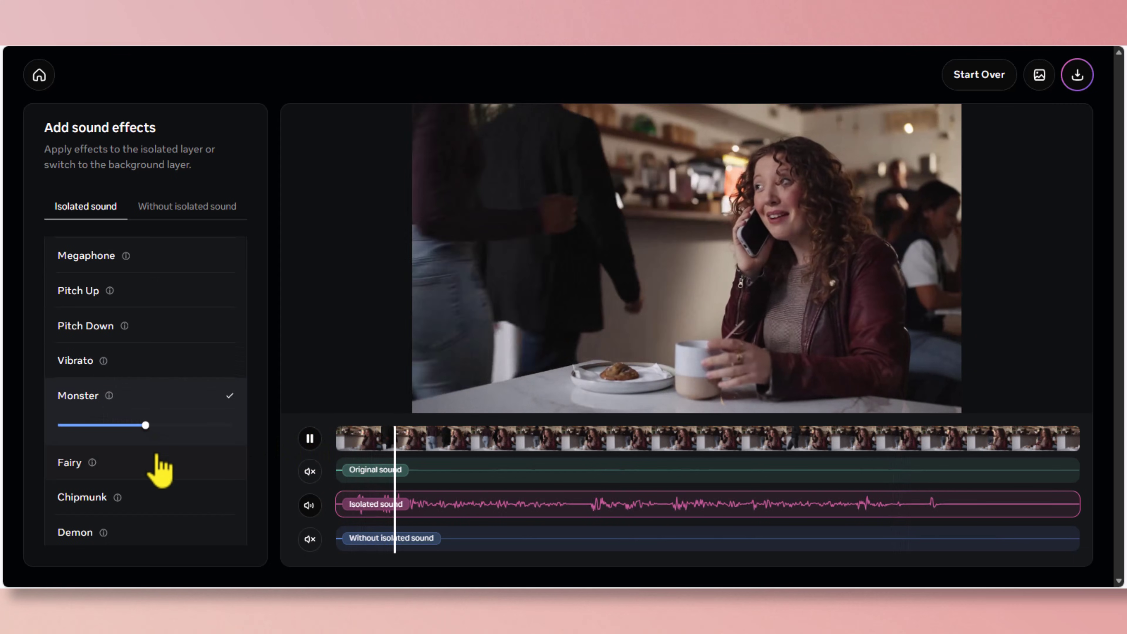
pyautogui.scroll(-2, 153, 453)
pyautogui.click(150, 396)
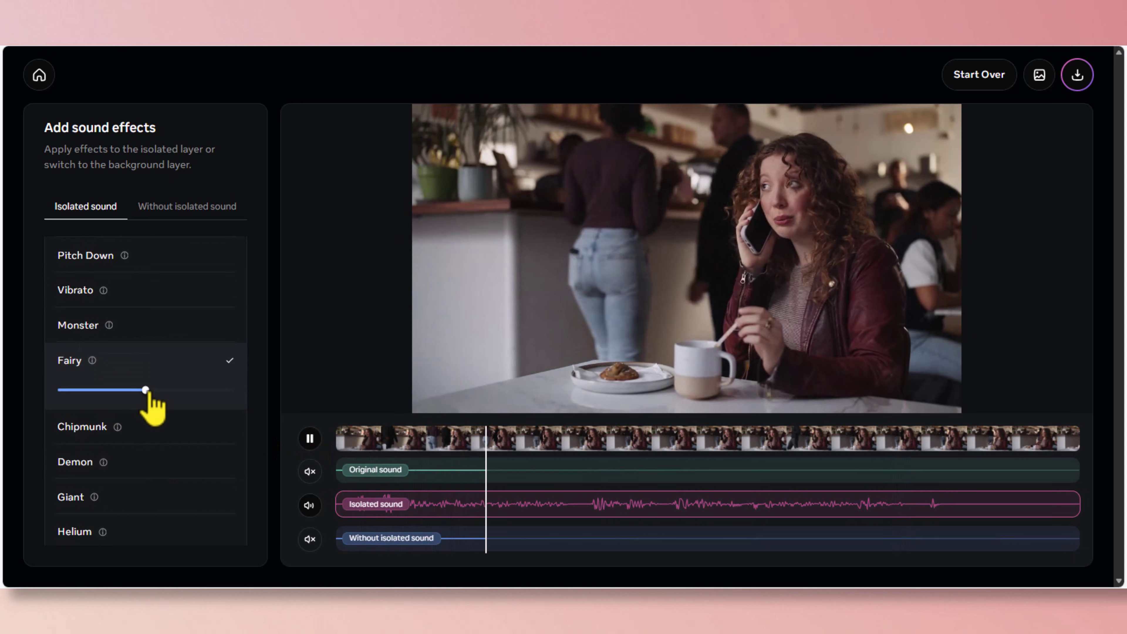
pyautogui.click(153, 429)
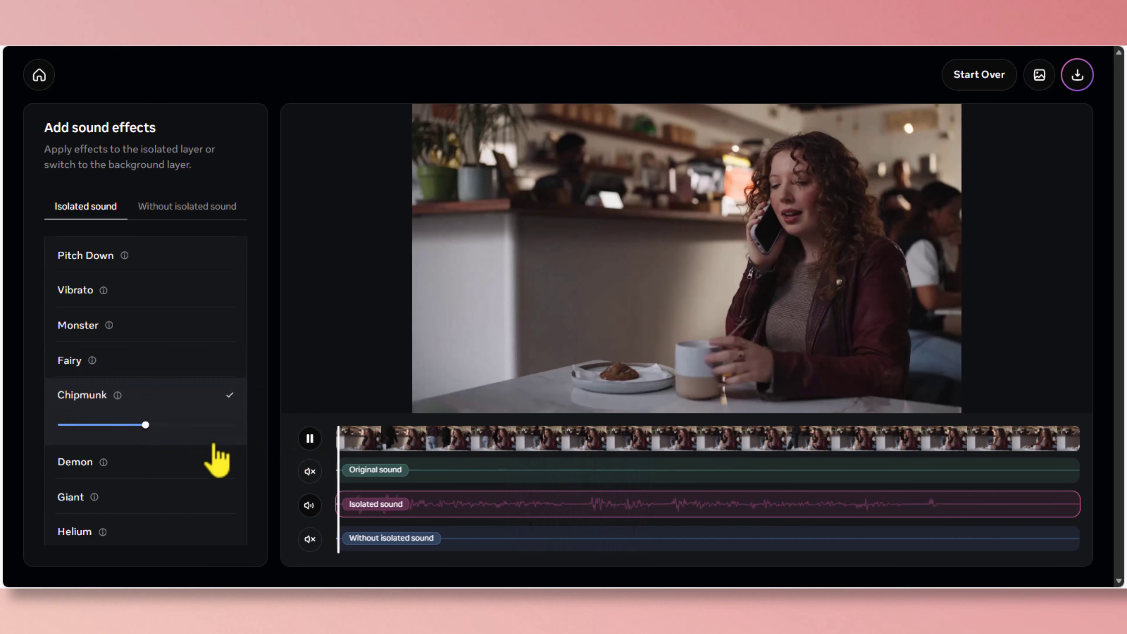
# Audition the Demon, Giant and Helium effects on the isolated sound, replaying Helium from near the start
pyautogui.click(178, 470)
pyautogui.scroll(-2, 181, 476)
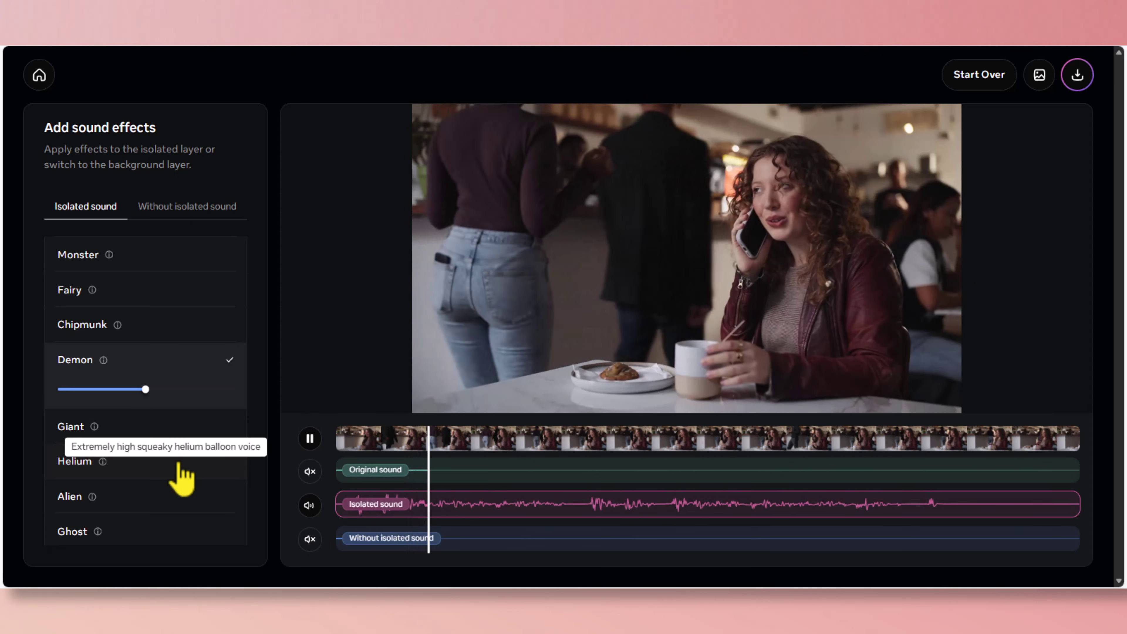
pyautogui.click(158, 428)
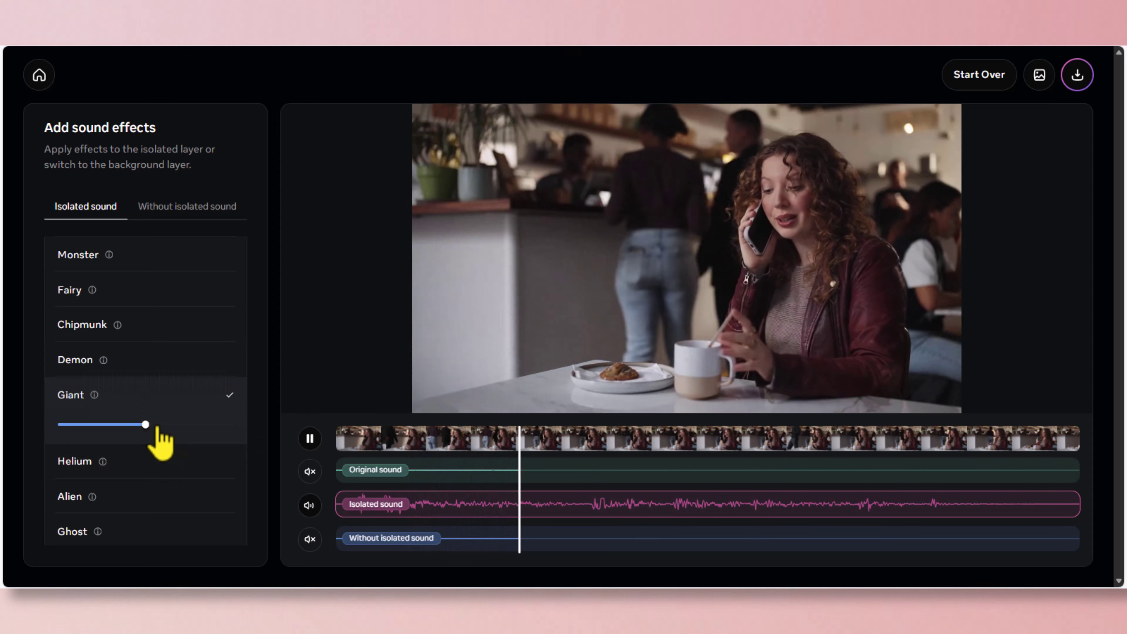
pyautogui.click(151, 461)
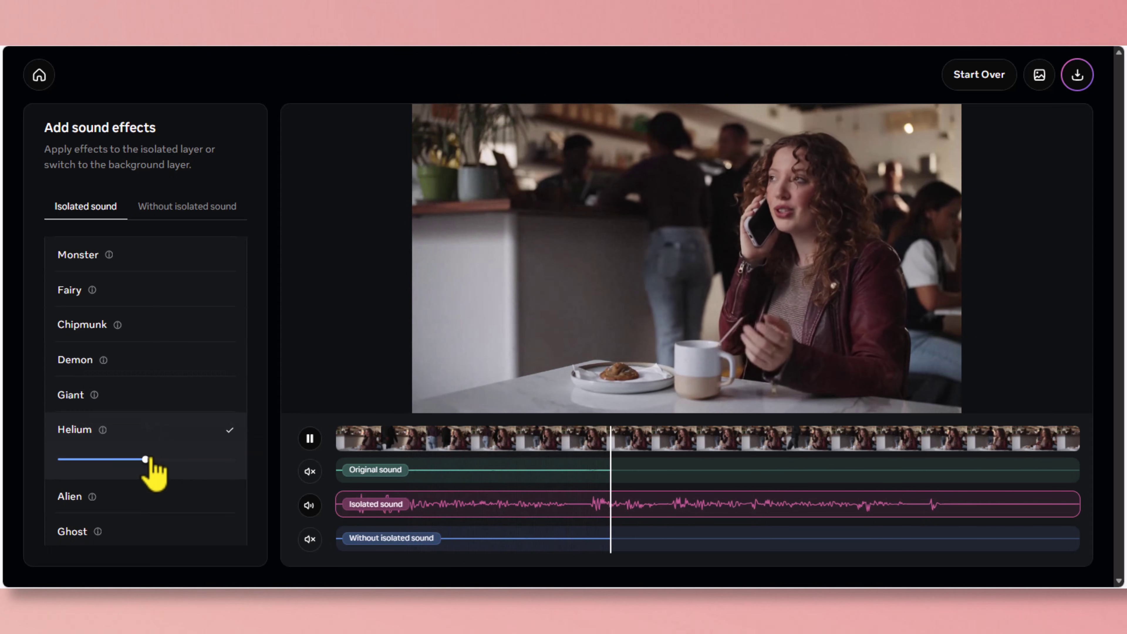
pyautogui.click(349, 441)
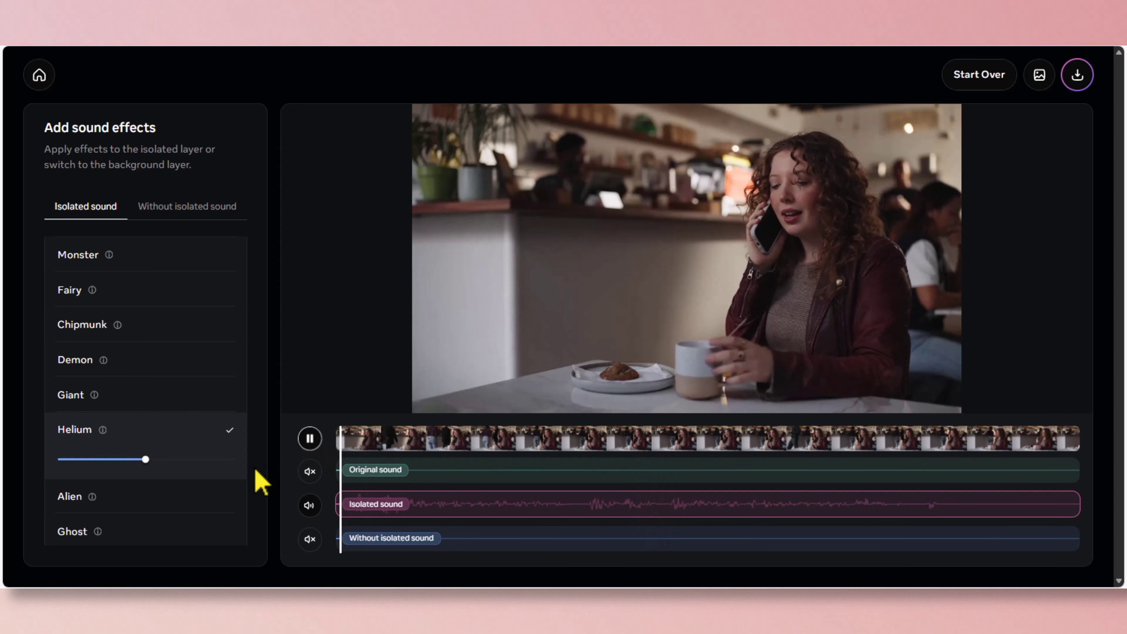
# Audition Alien, Ghost and Slow Motion on the isolated sound, and finish with Cartoon Villain applied
pyautogui.scroll(-2, 208, 484)
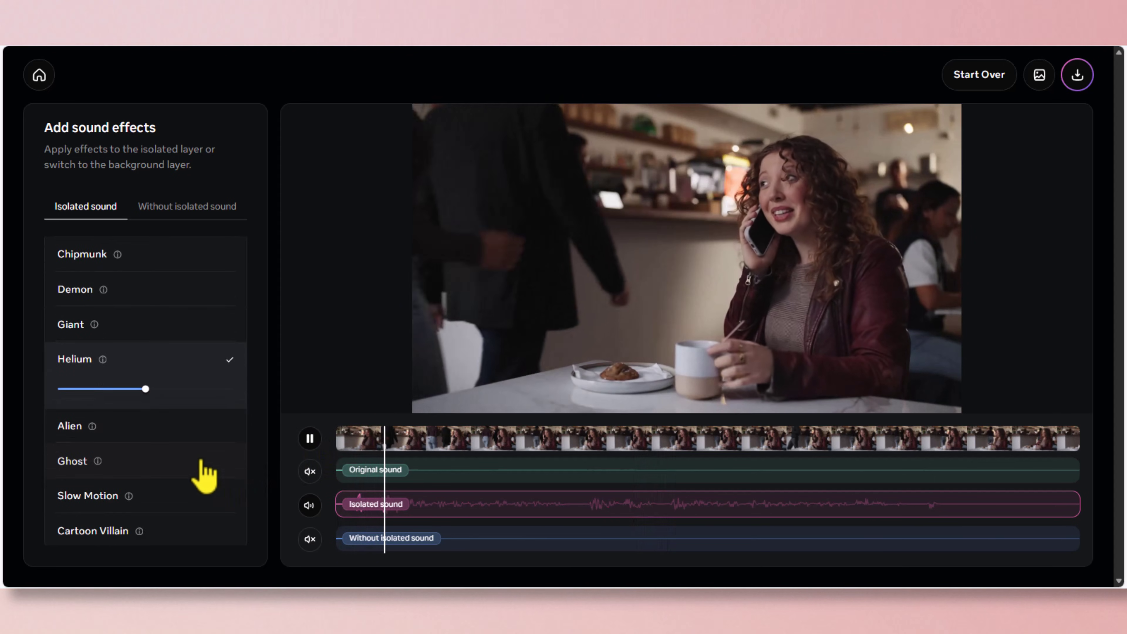
pyautogui.click(160, 425)
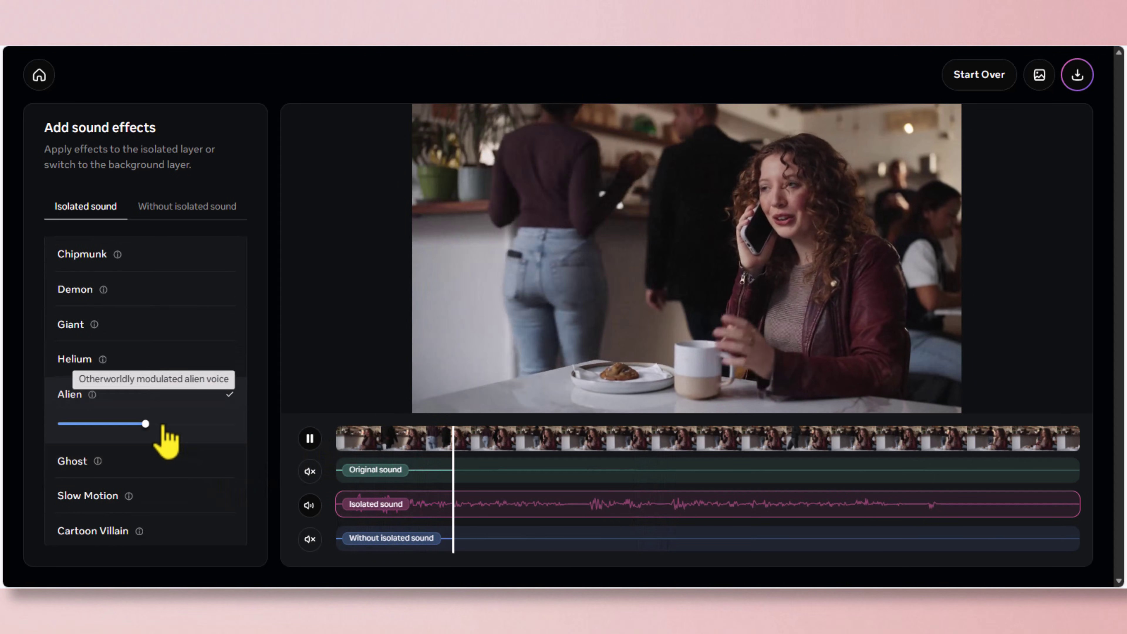
pyautogui.click(160, 468)
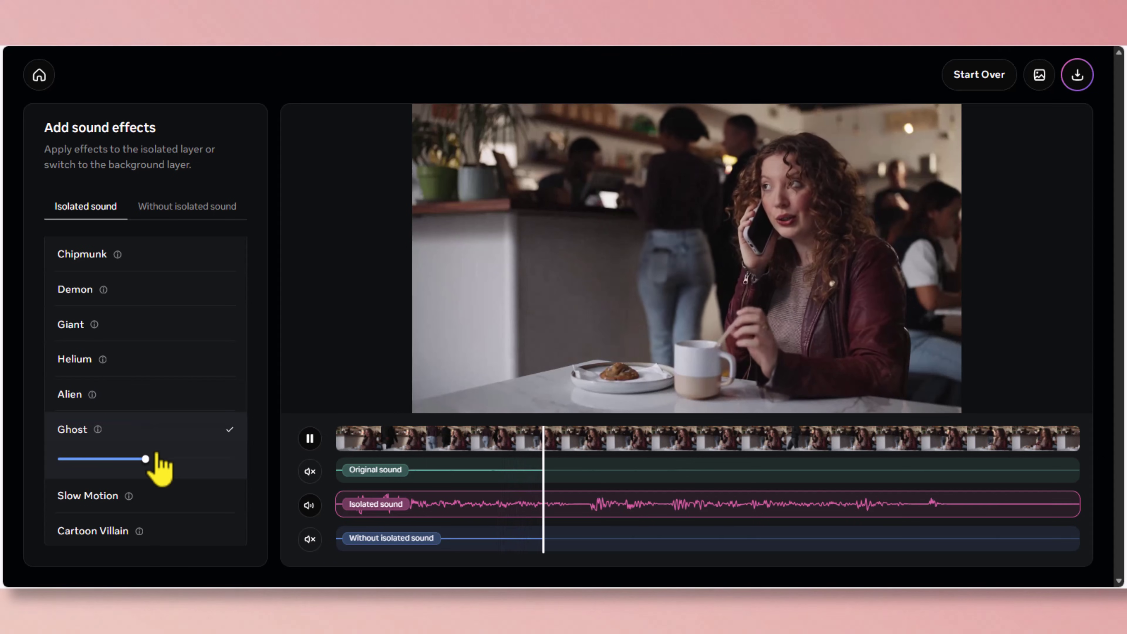
pyautogui.click(167, 499)
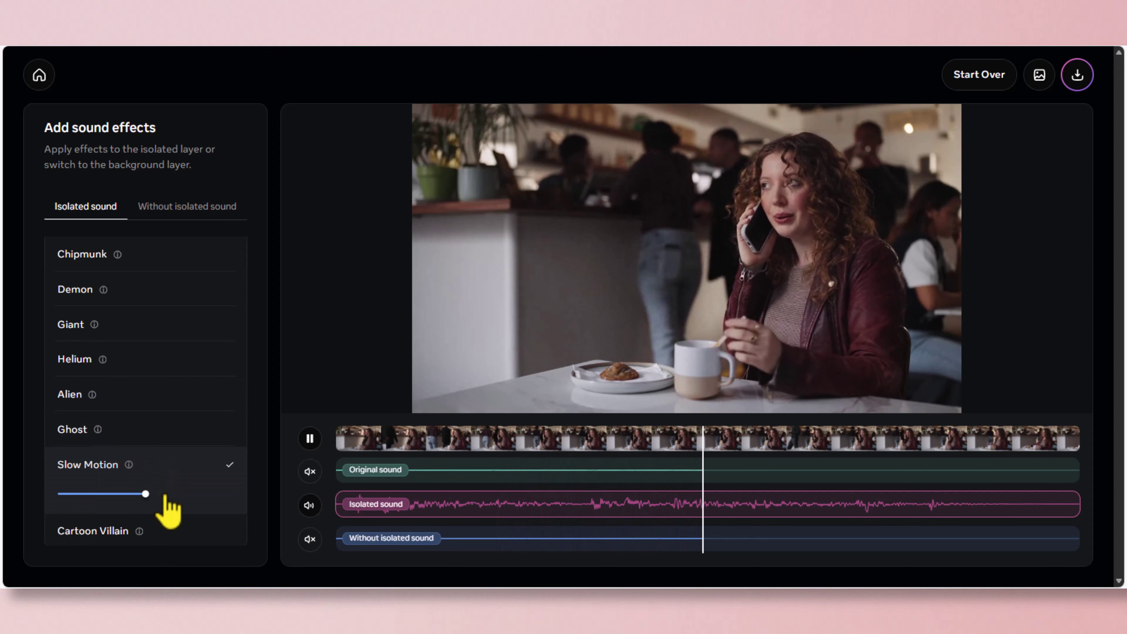
pyautogui.scroll(-1, 173, 543)
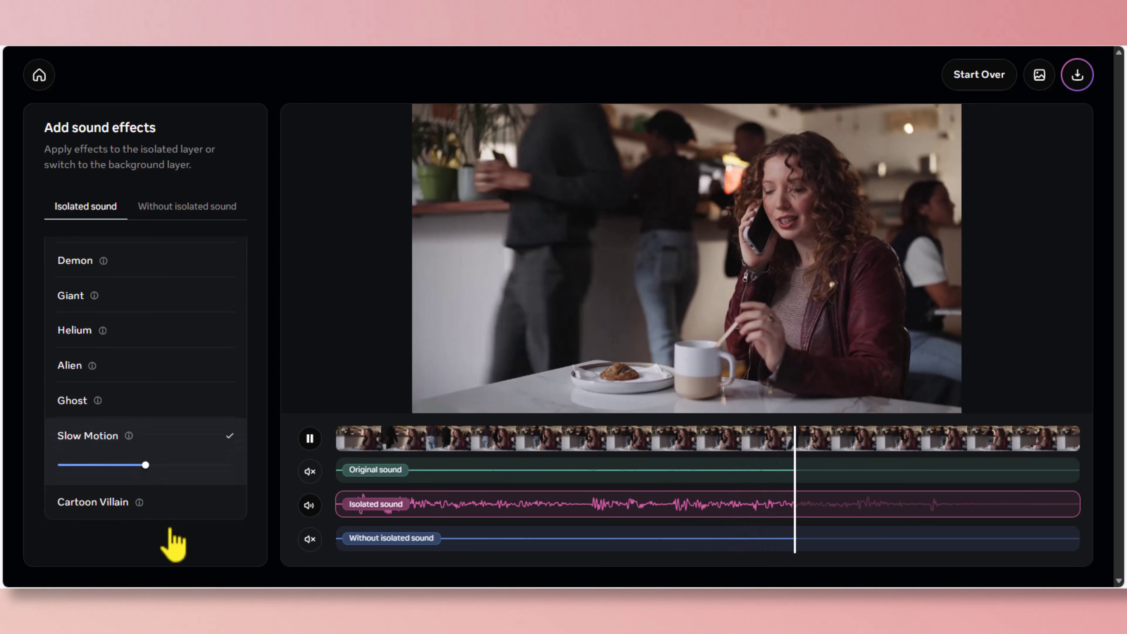
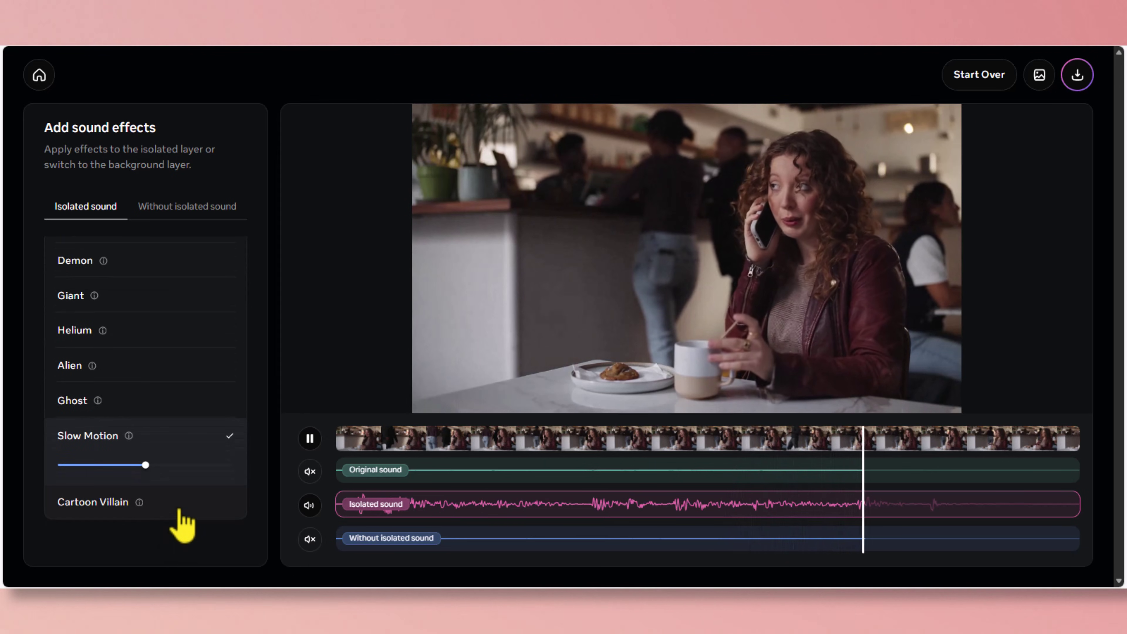
pyautogui.click(179, 511)
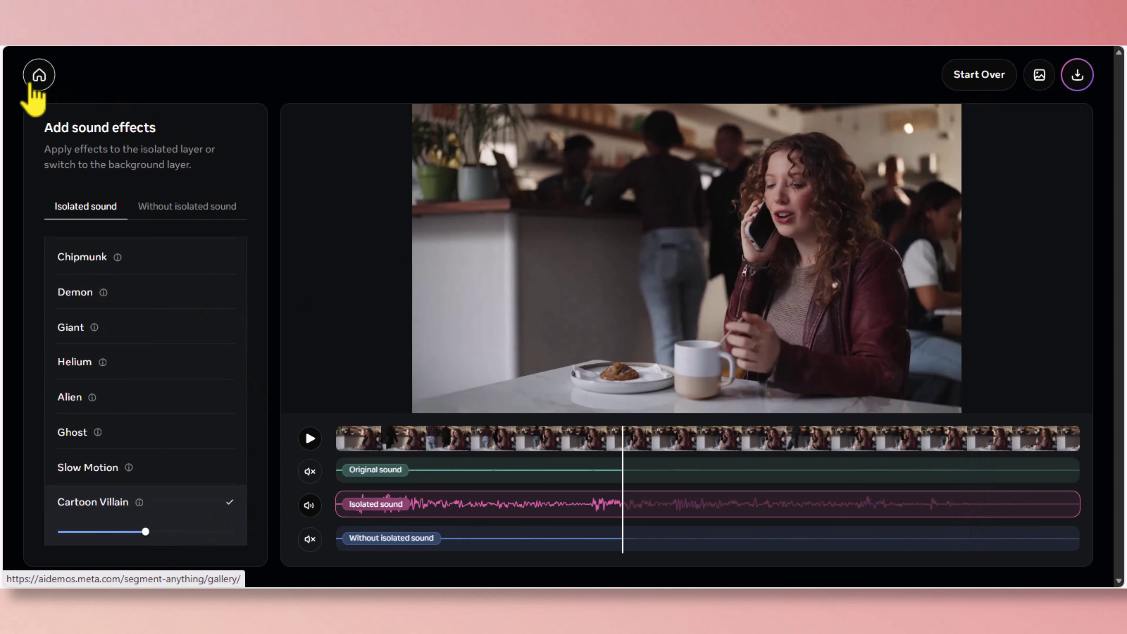
# Start over, return to the playground home, reopen the sound isolation tool, and load the Airline Announcement sample audio
pyautogui.click(981, 78)
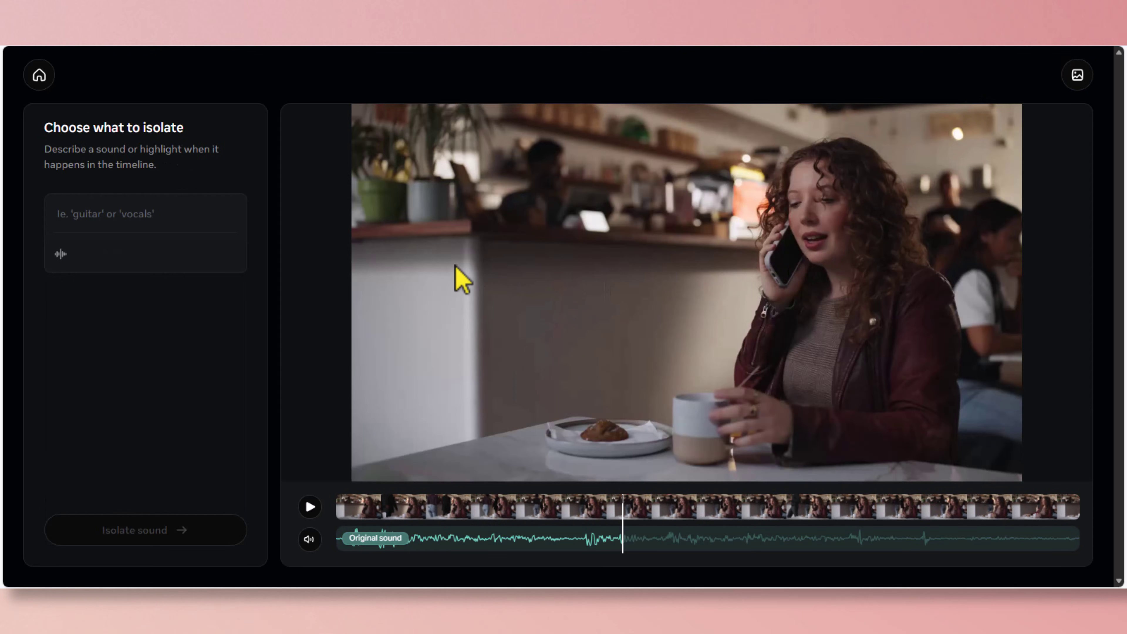
pyautogui.click(40, 75)
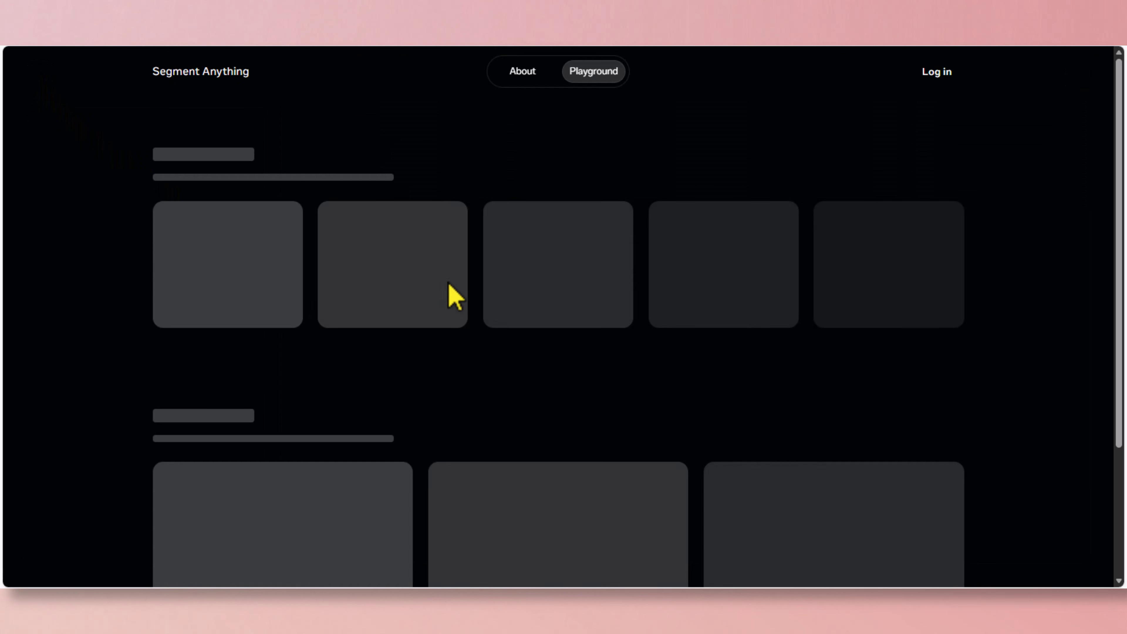
pyautogui.click(897, 271)
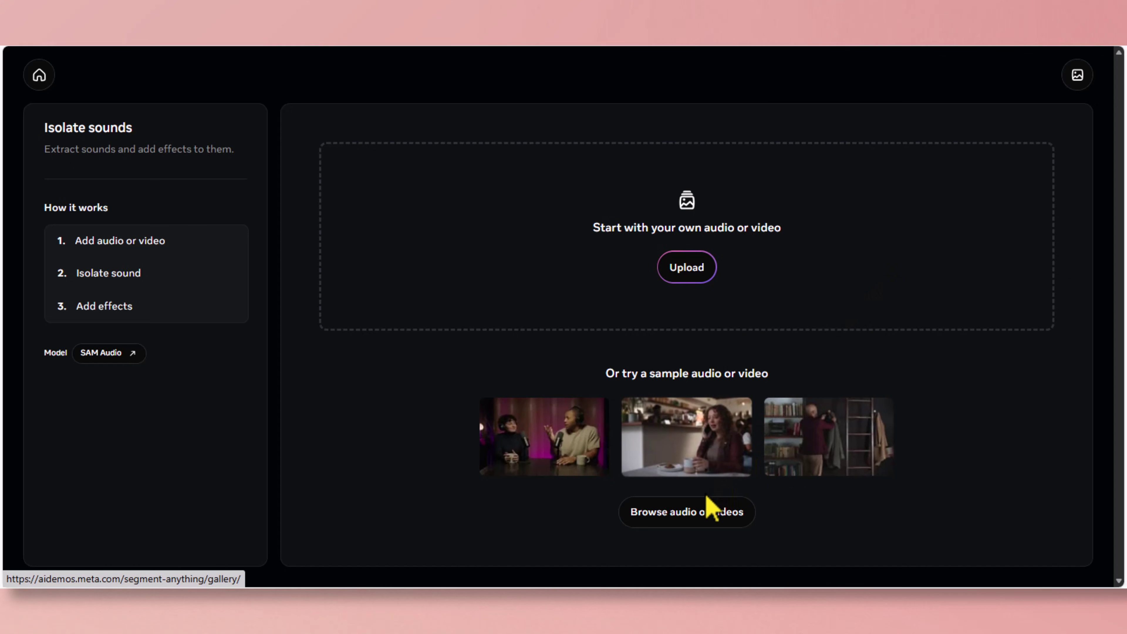
pyautogui.click(683, 516)
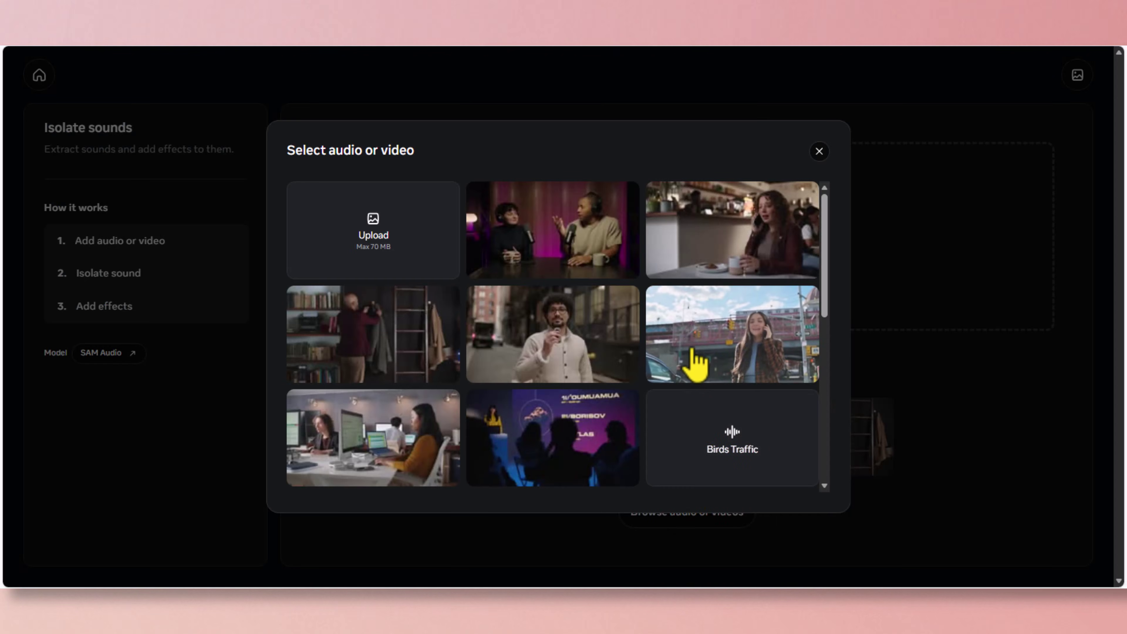
pyautogui.scroll(-5, 693, 346)
pyautogui.scroll(-3, 694, 348)
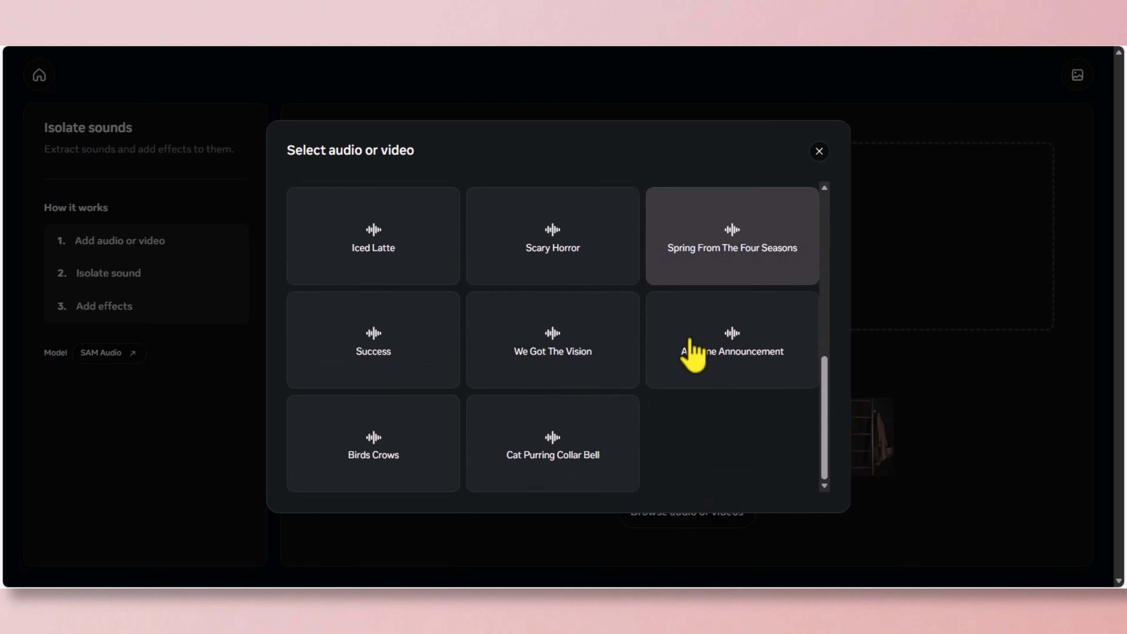
pyautogui.click(720, 344)
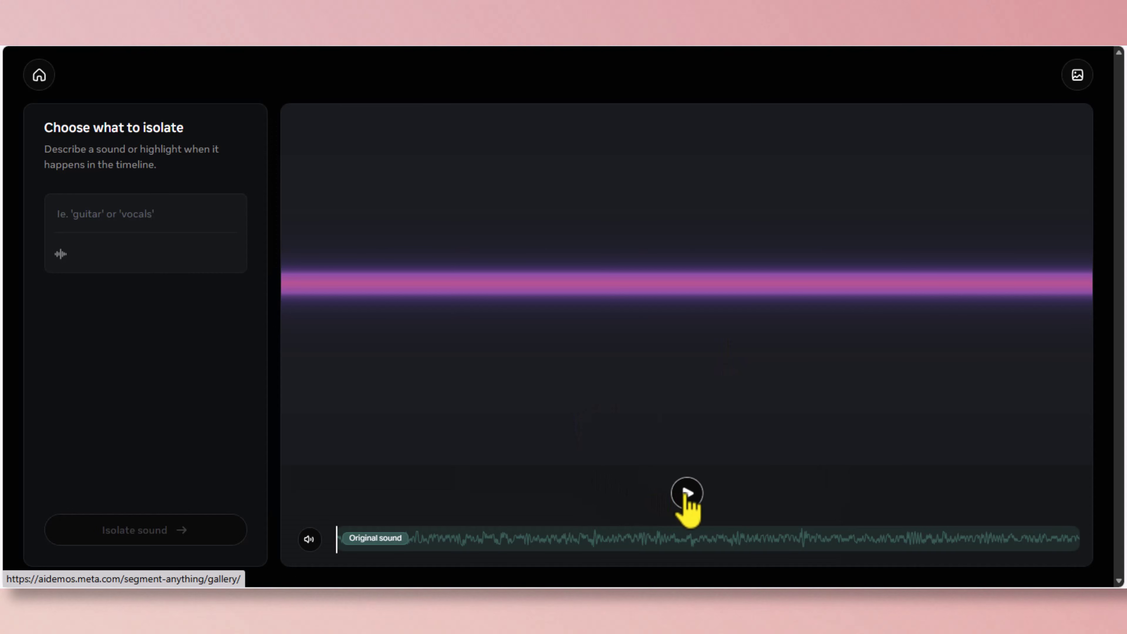
# Play the original announcement audio and isolate the "vocal" sound from it
pyautogui.click(687, 493)
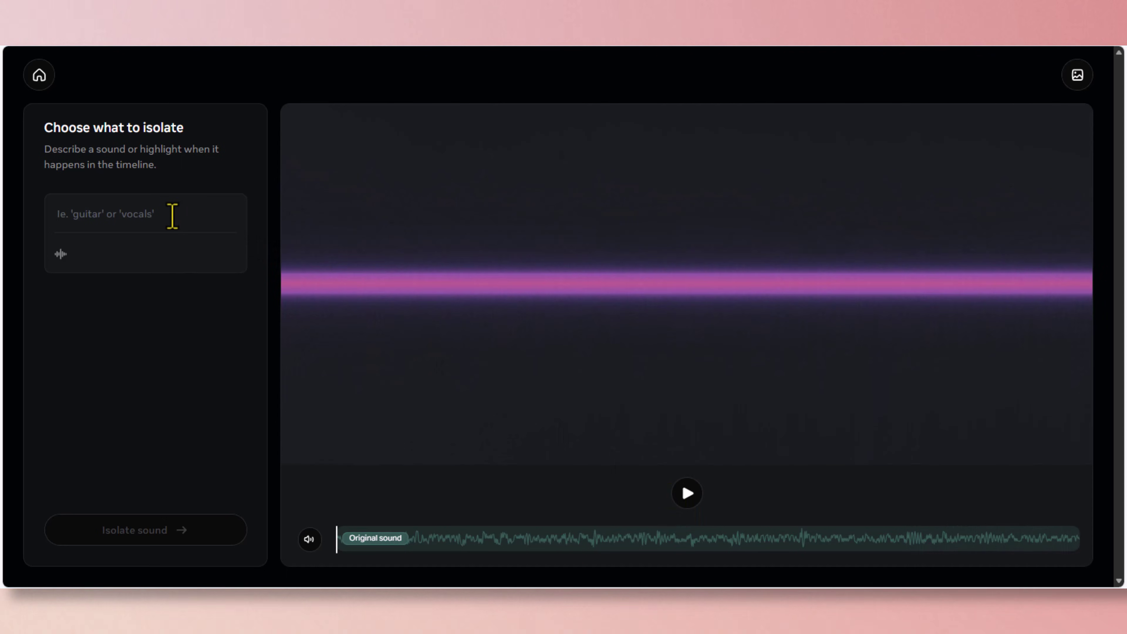
pyautogui.write('vocal')
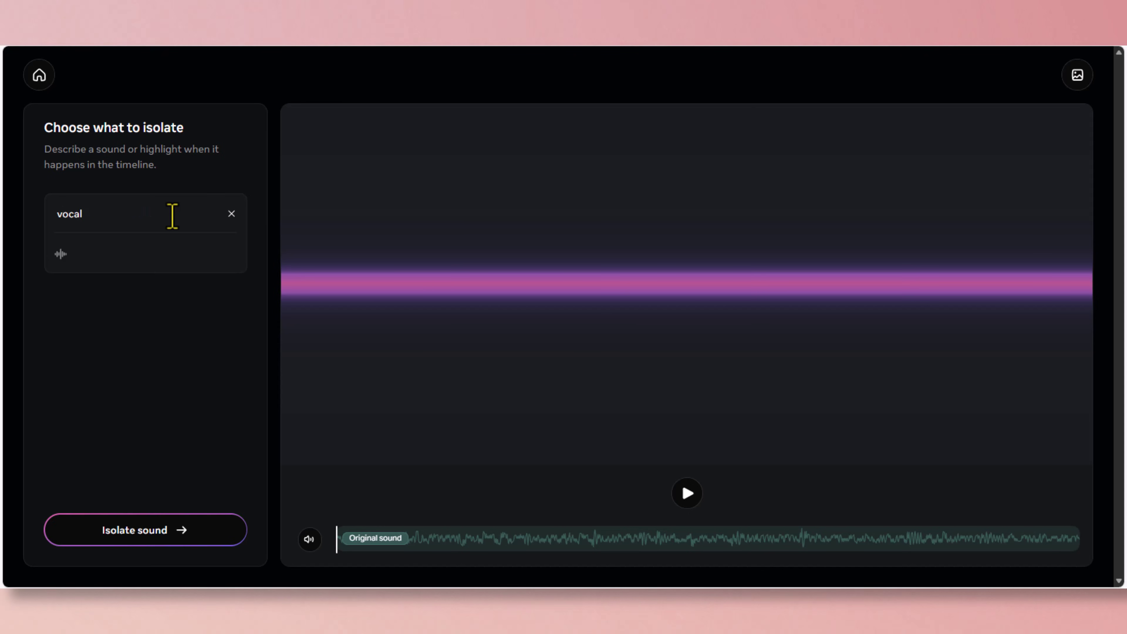
pyautogui.click(160, 545)
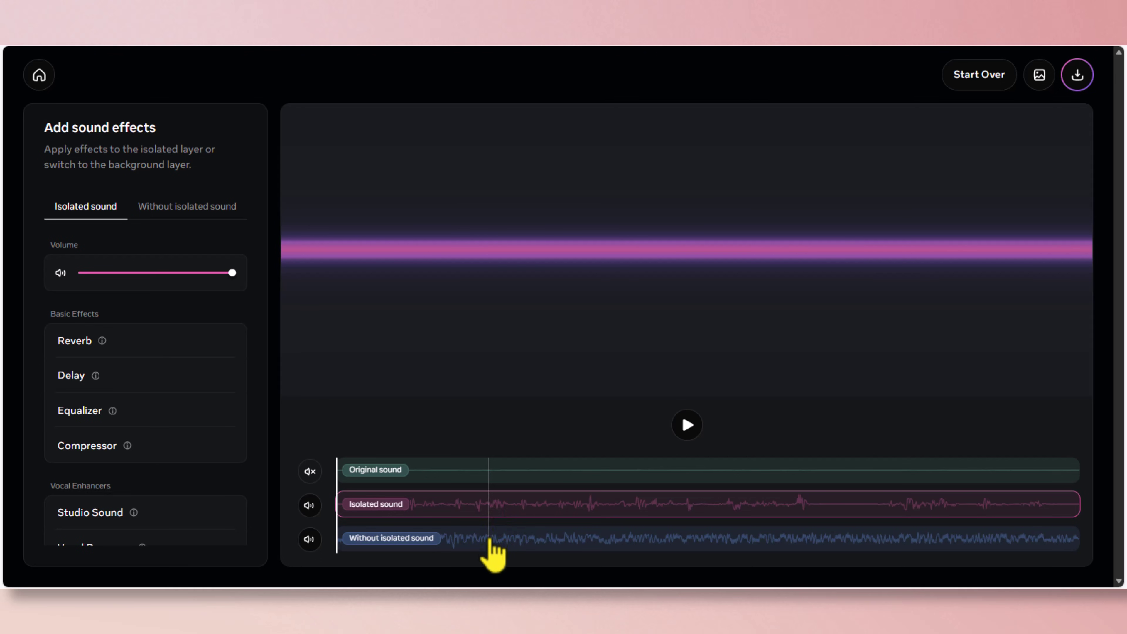
# Play the separated announcement, muting and unmuting the track without the isolated sound to compare the voice with the background
pyautogui.click(687, 426)
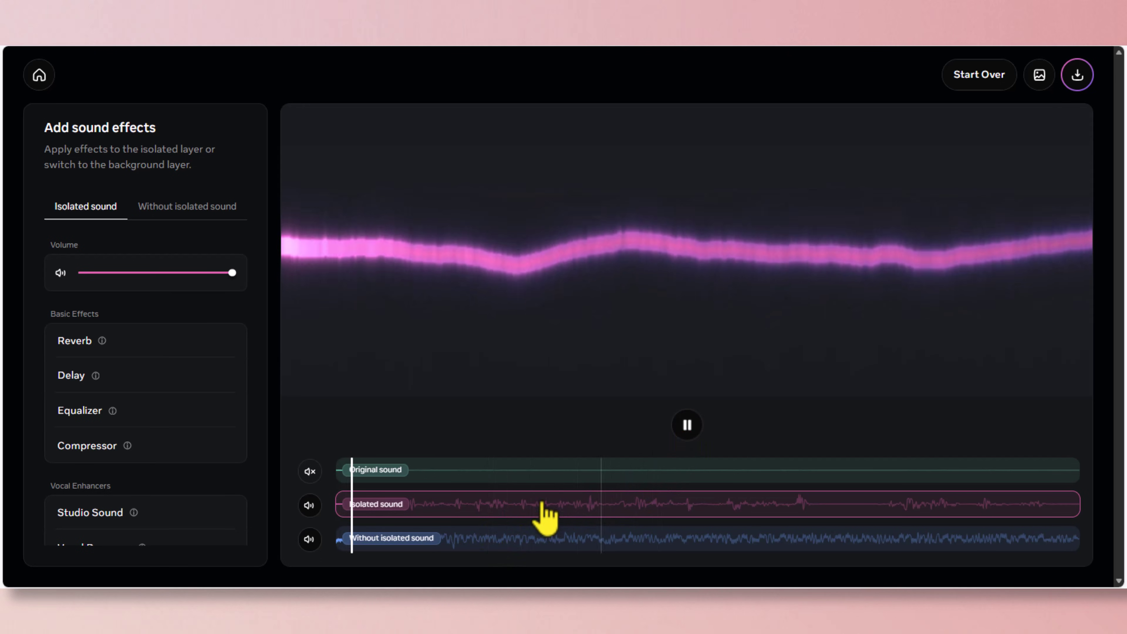
pyautogui.click(311, 540)
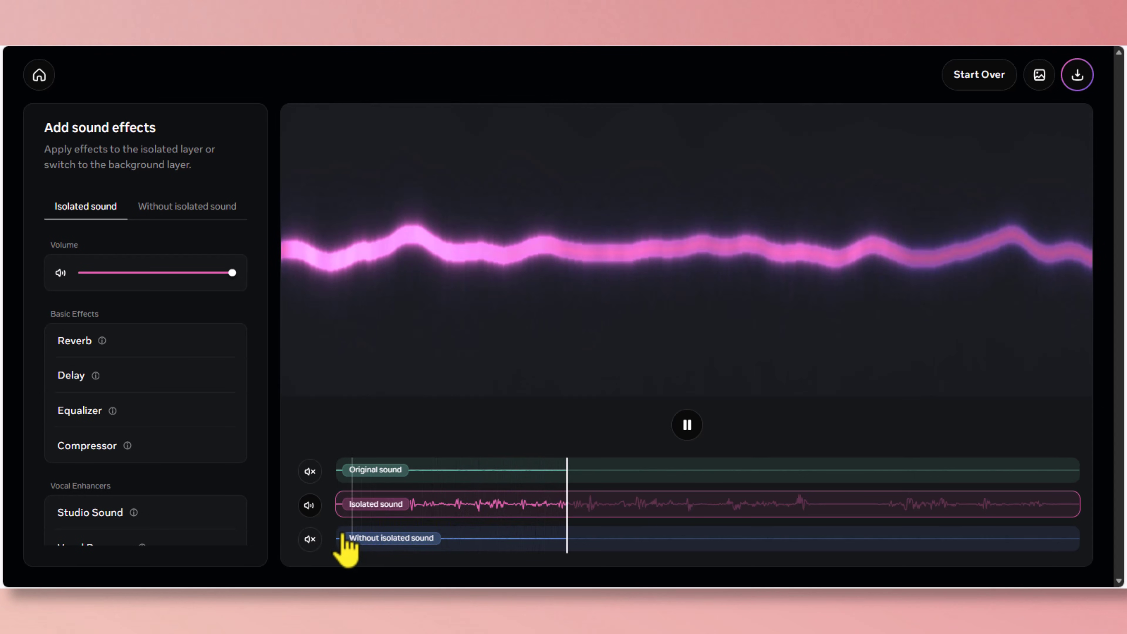
pyautogui.click(310, 539)
pyautogui.click(310, 540)
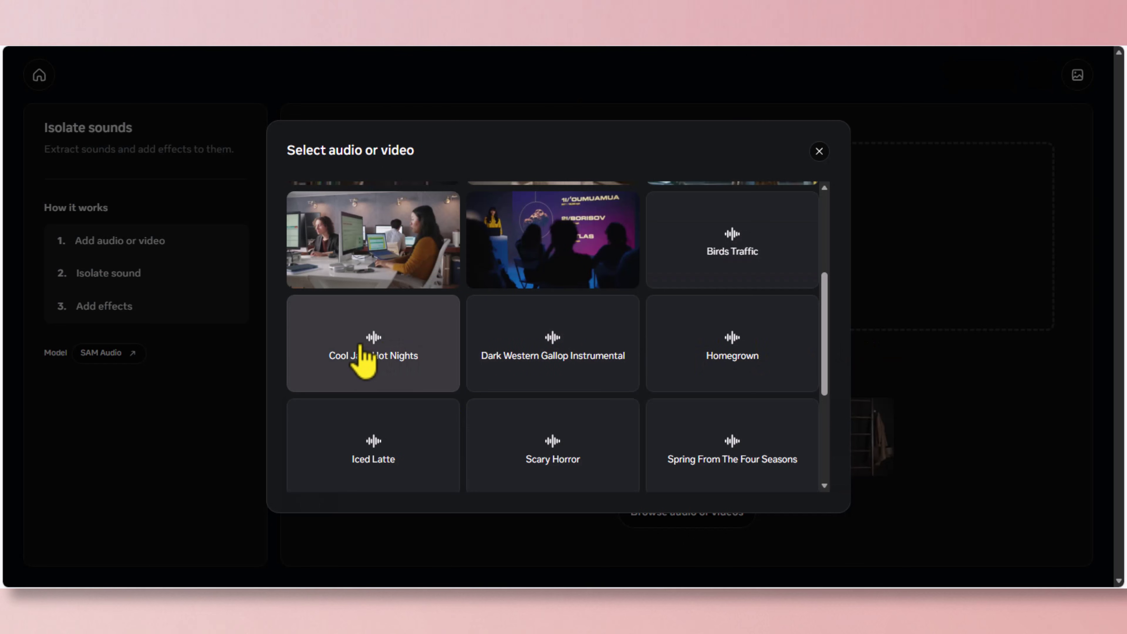
# Load the Cool Jazz Hot Nights sample audio, listen to part of its original sound, and pause playback
pyautogui.click(363, 361)
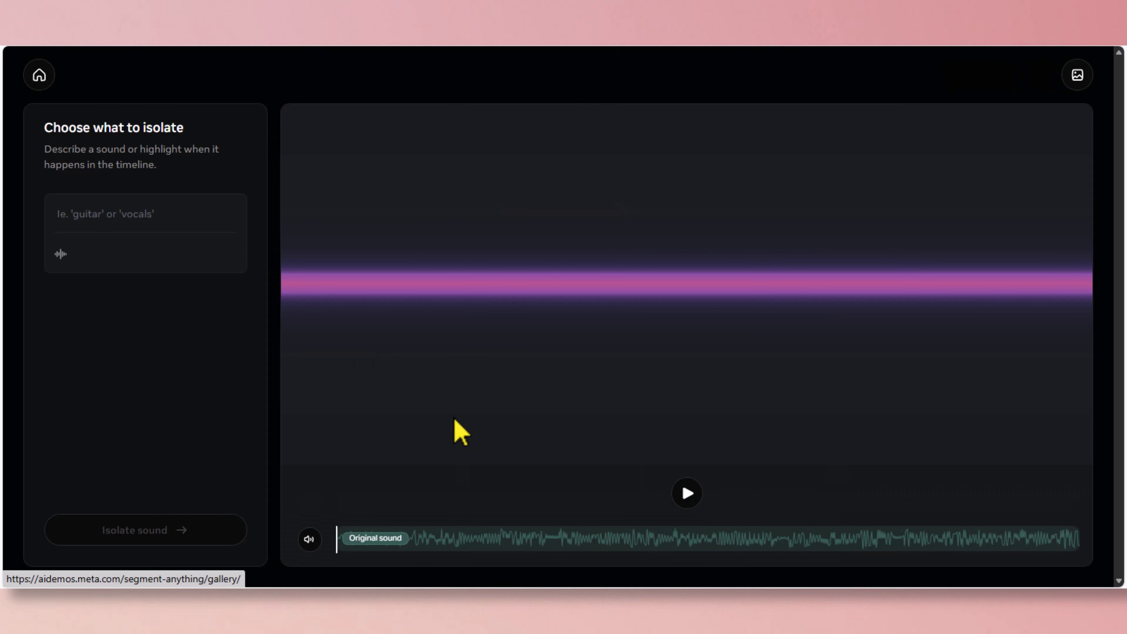
pyautogui.click(686, 496)
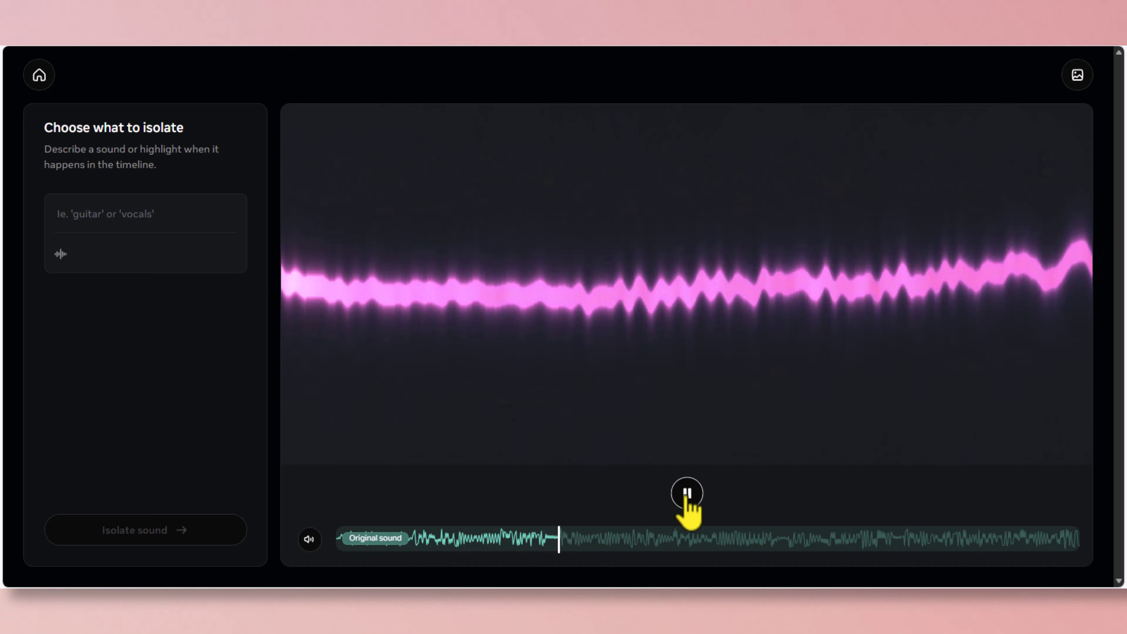
pyautogui.click(686, 497)
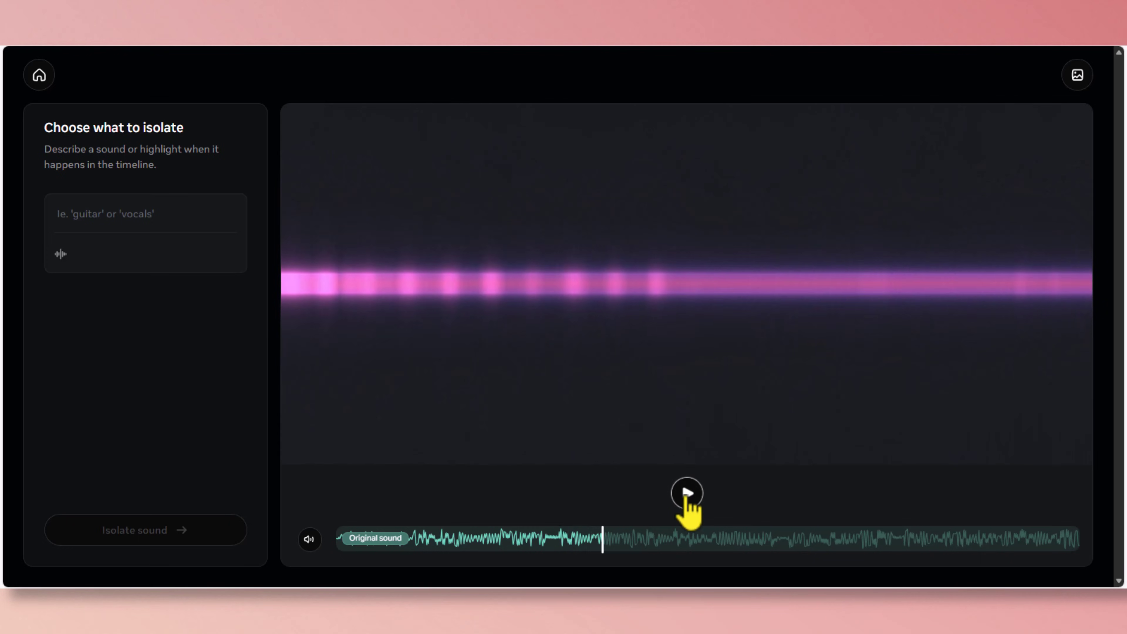
# Try timeline highlighting by extending the span to 0:09 and 0:16, mark a 0:02 span mid-track, and remove the highlight
pyautogui.click(62, 255)
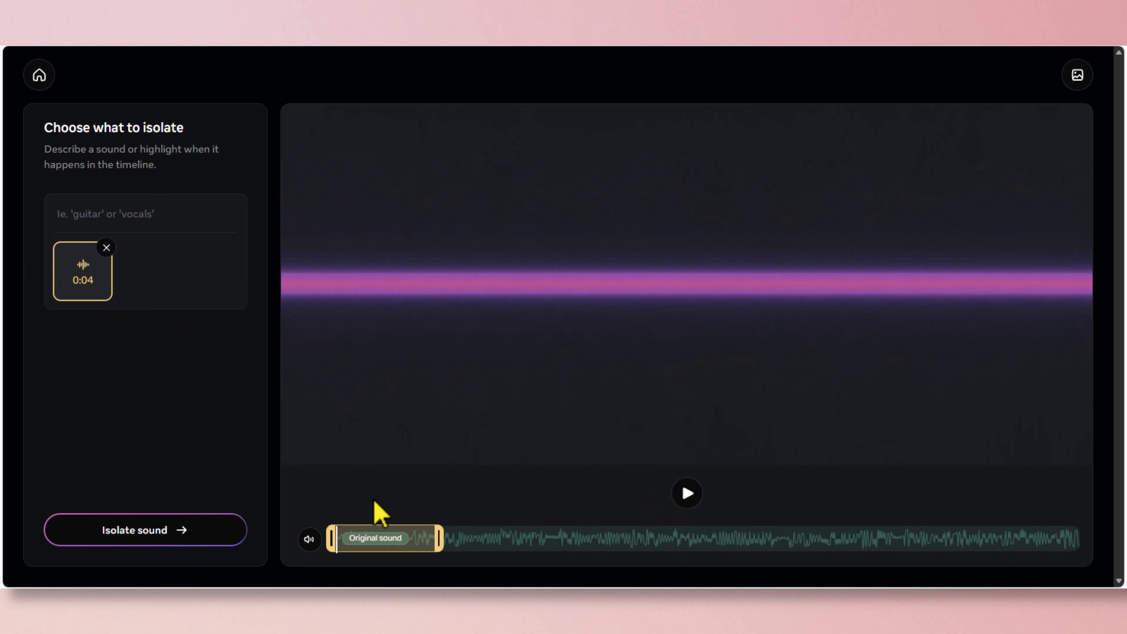
pyautogui.moveTo(439, 543); pyautogui.dragTo(572, 551)
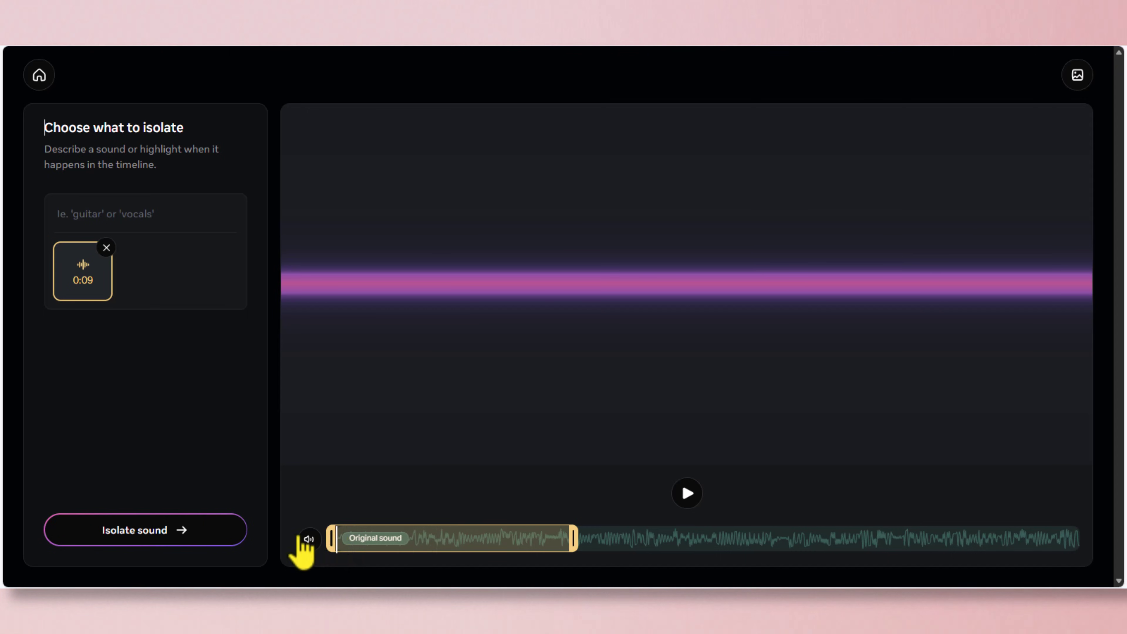
pyautogui.moveTo(574, 537); pyautogui.dragTo(753, 538)
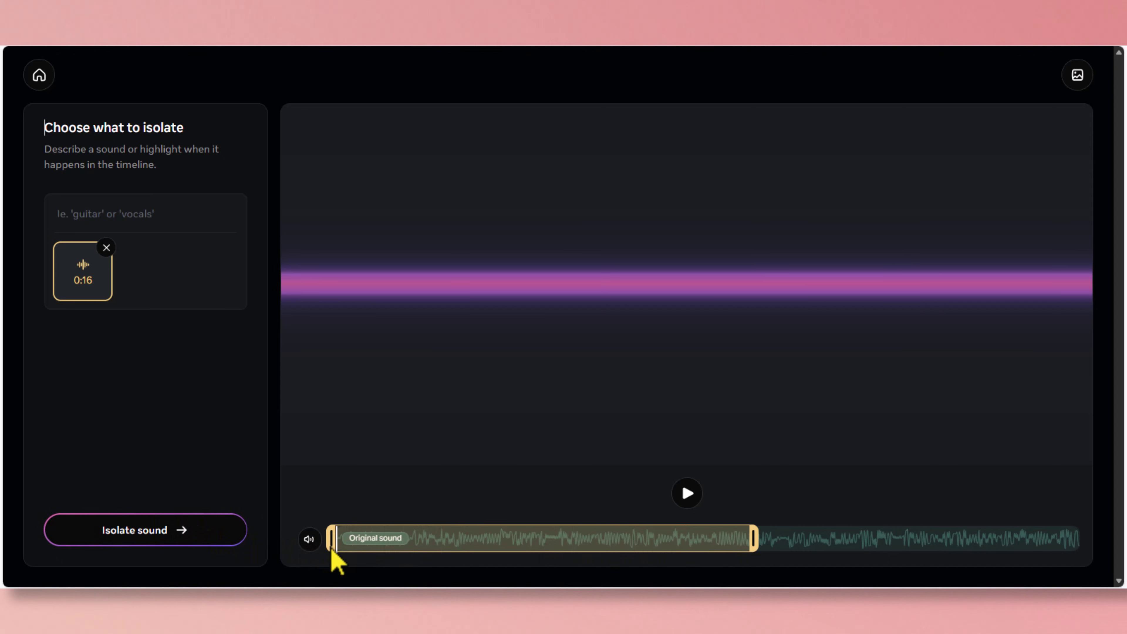
pyautogui.moveTo(363, 539); pyautogui.dragTo(643, 550)
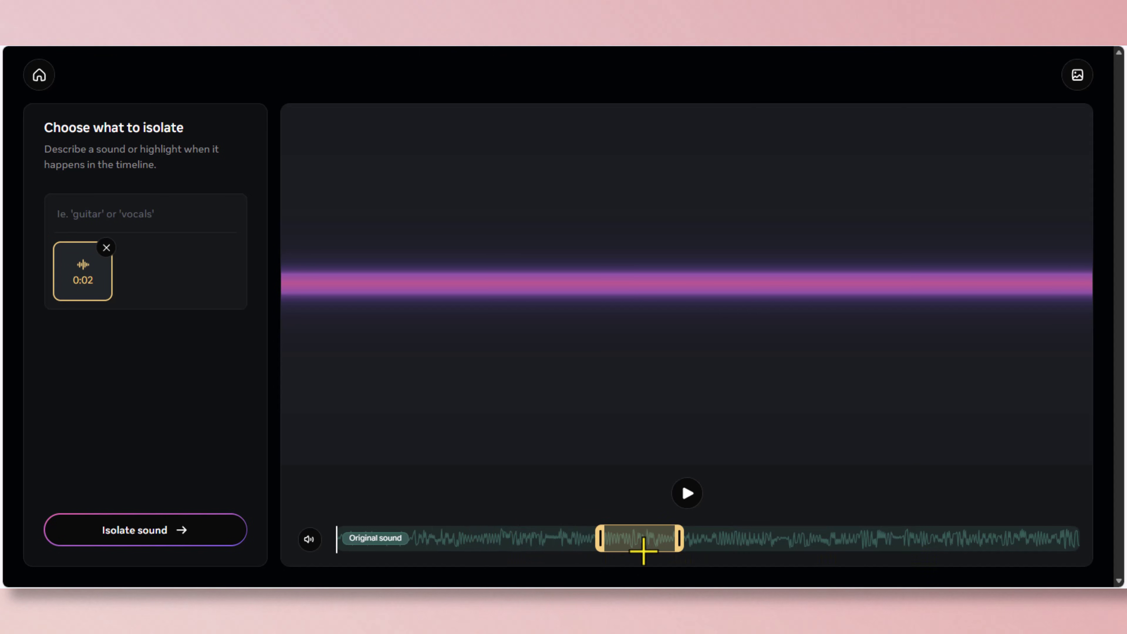
pyautogui.click(105, 247)
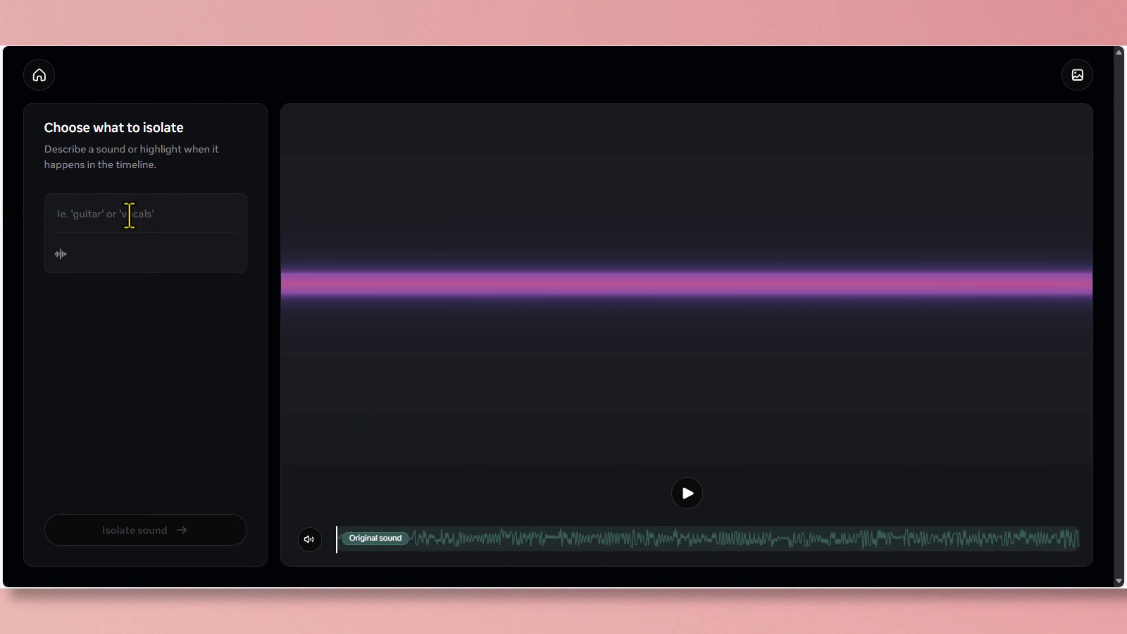
# Isolate the "piano" from the jazz track and play the separated result
pyautogui.write('piano')
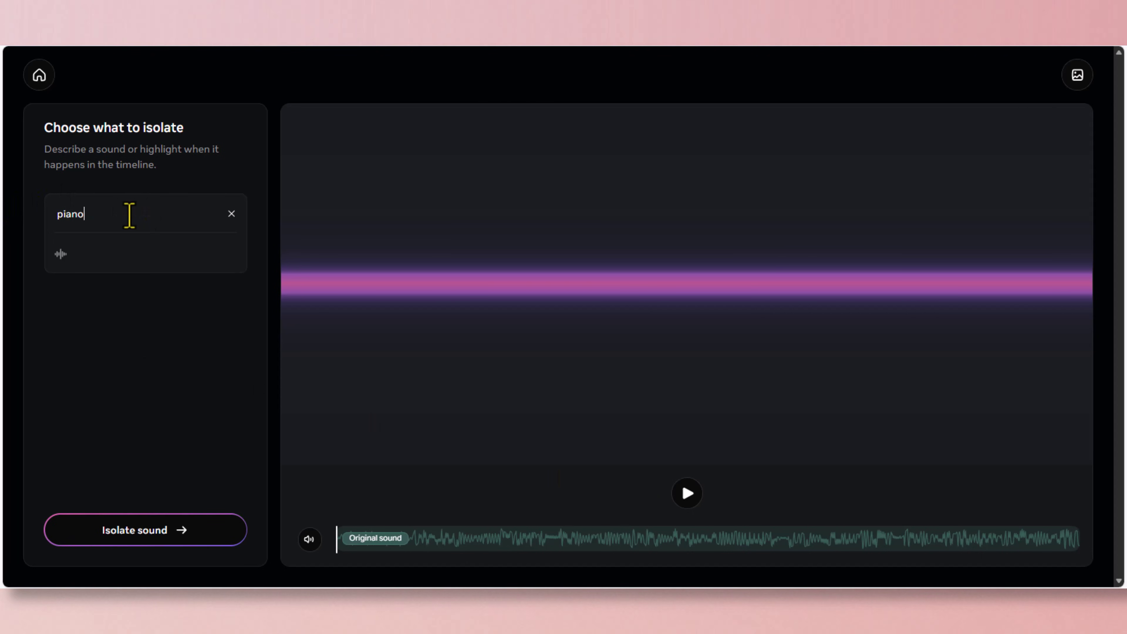
pyautogui.click(136, 533)
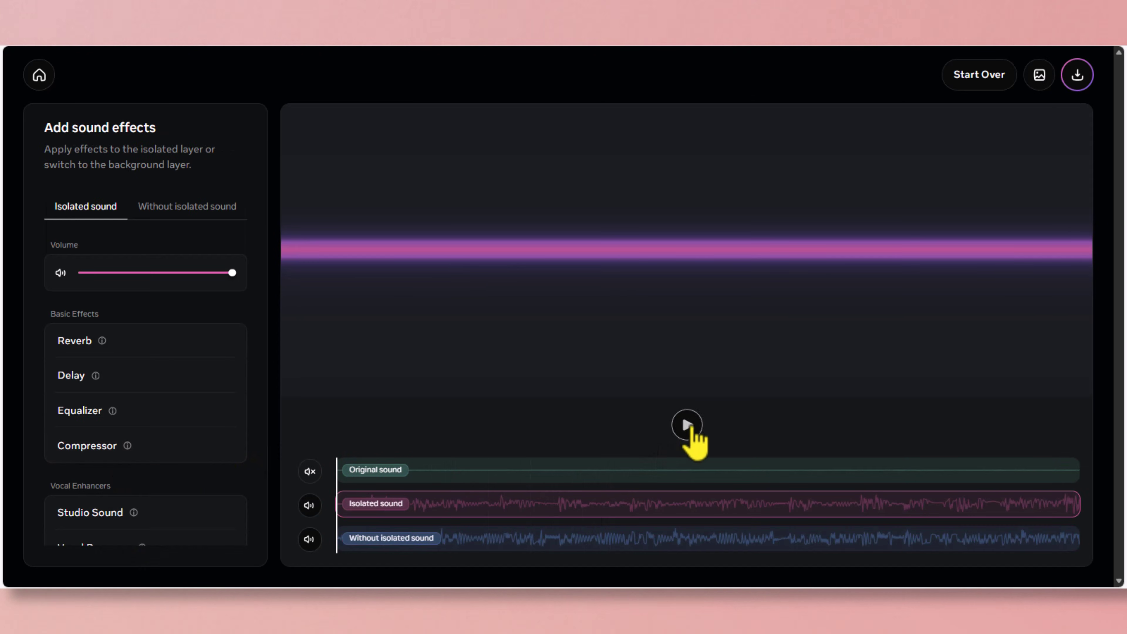
pyautogui.click(687, 425)
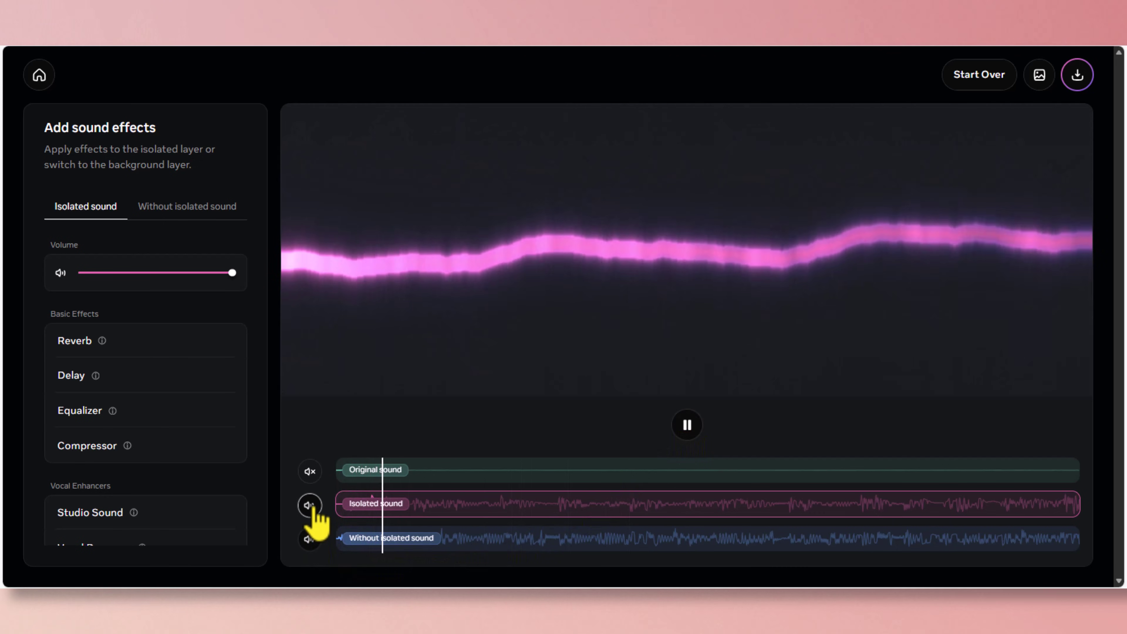
# Compare the isolated piano with the full mix by repeatedly muting and unmuting the track without the isolated sound
pyautogui.click(310, 539)
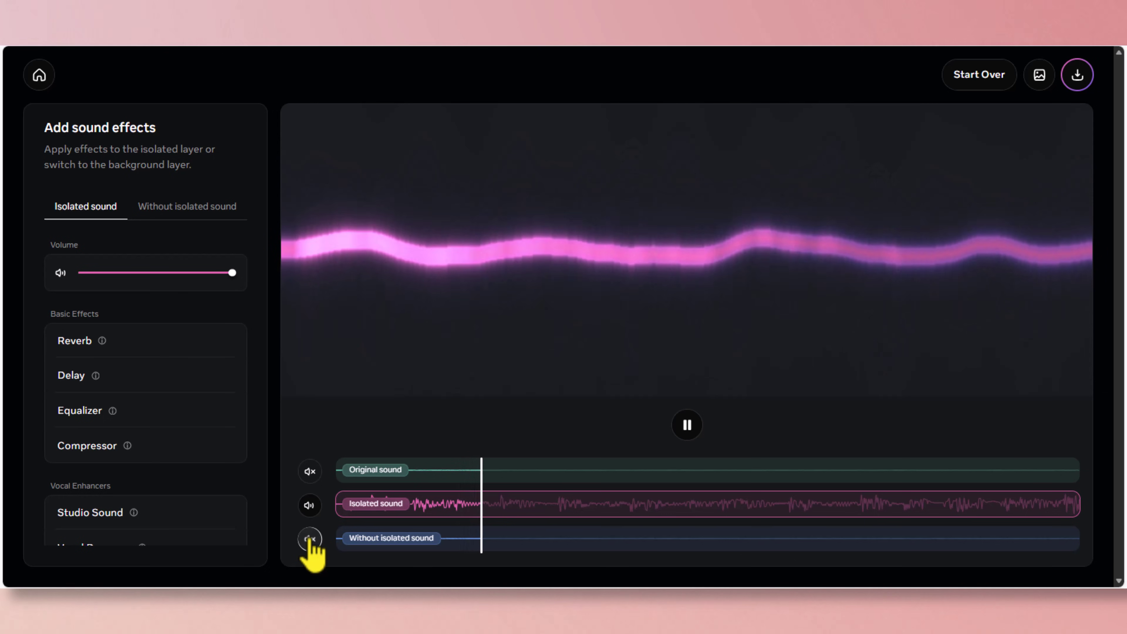
pyautogui.click(310, 539)
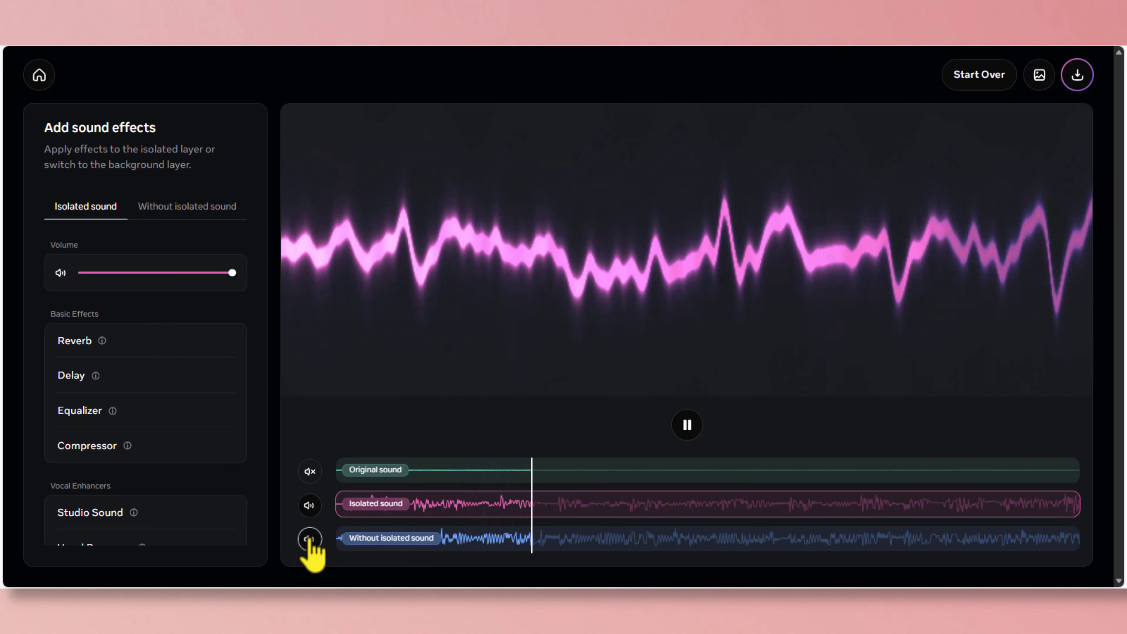
pyautogui.click(310, 538)
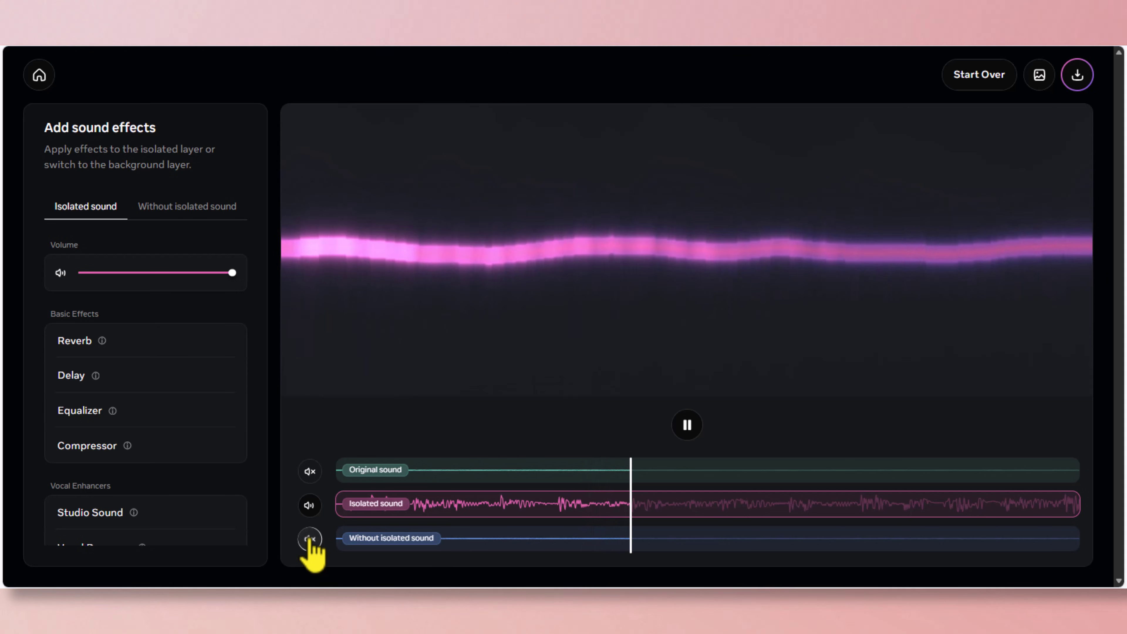
pyautogui.click(309, 539)
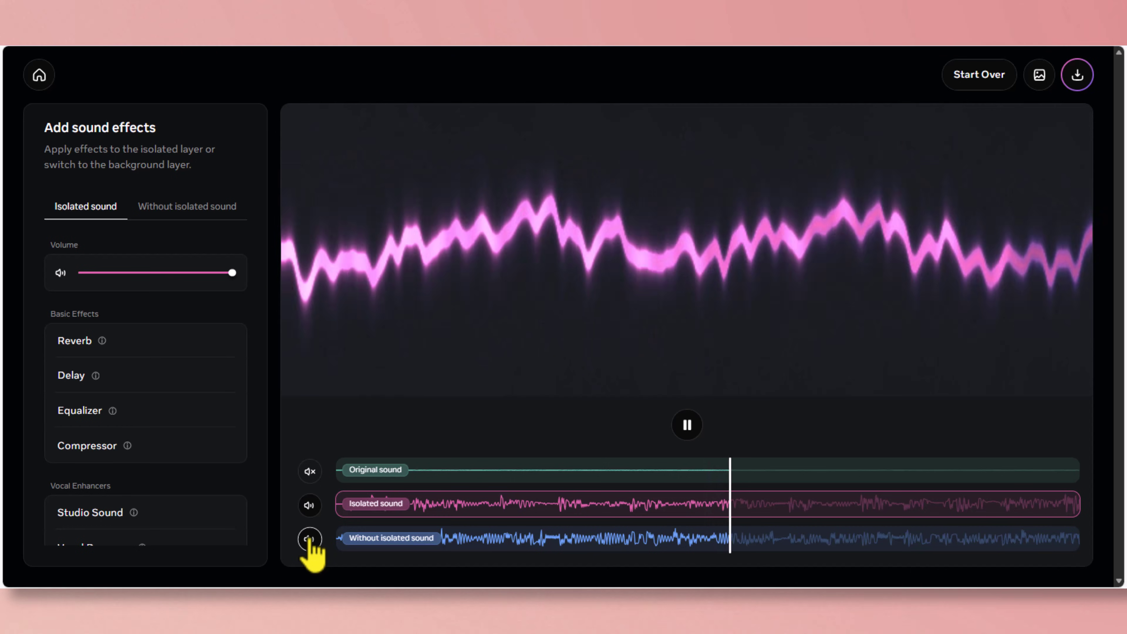
pyautogui.click(310, 539)
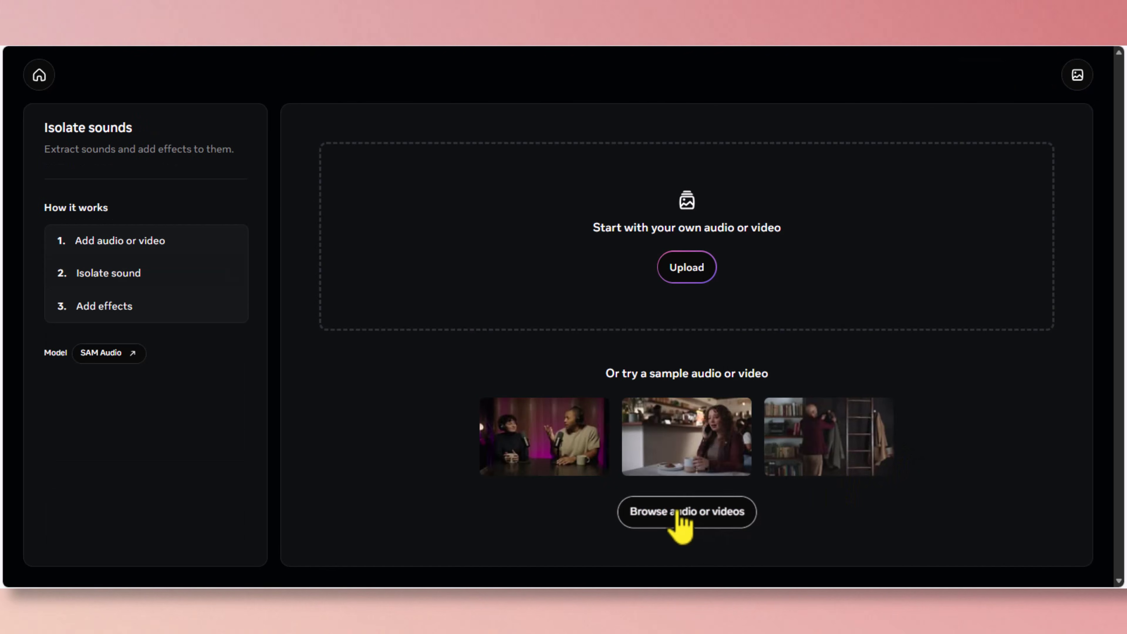
# Load the sample video of the man holding a small microphone on a street and play its original sound
pyautogui.click(679, 513)
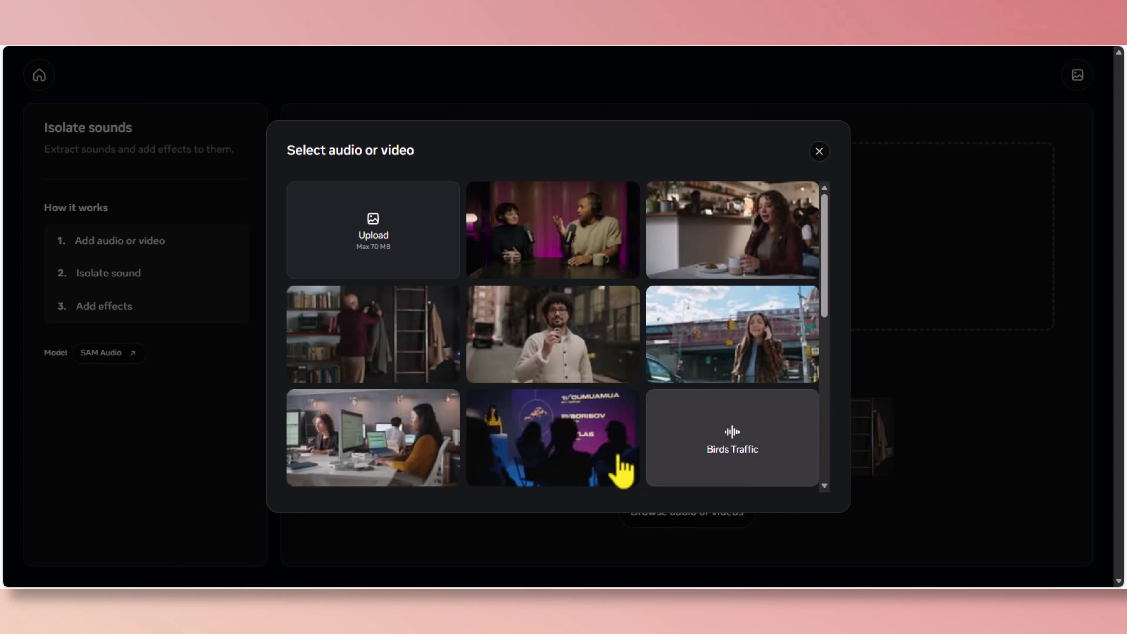
pyautogui.click(559, 339)
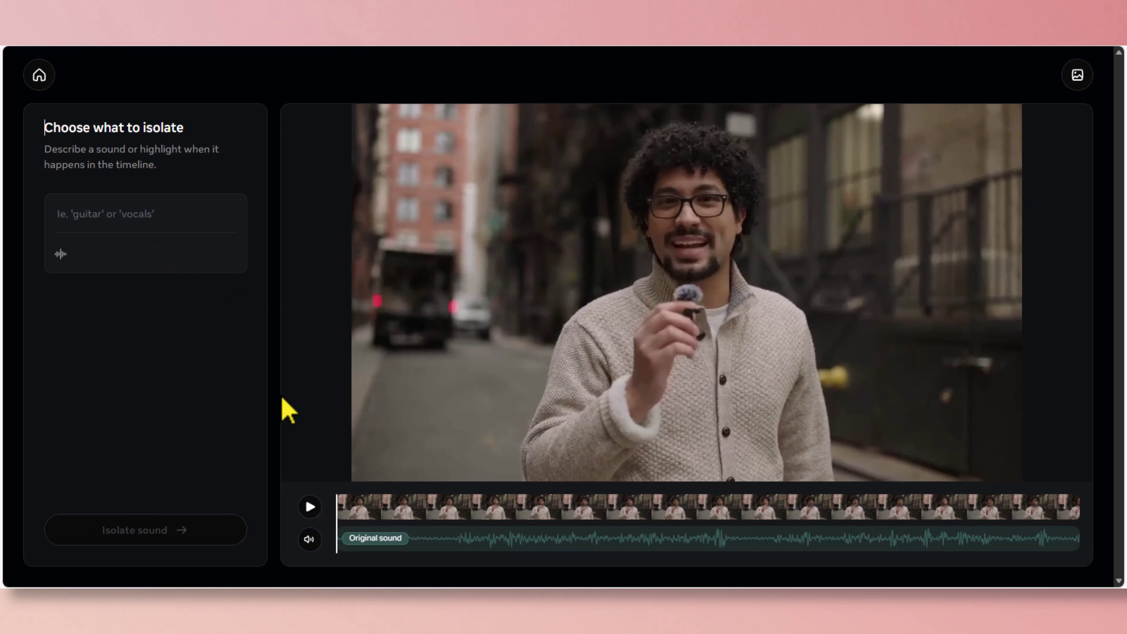
pyautogui.click(311, 506)
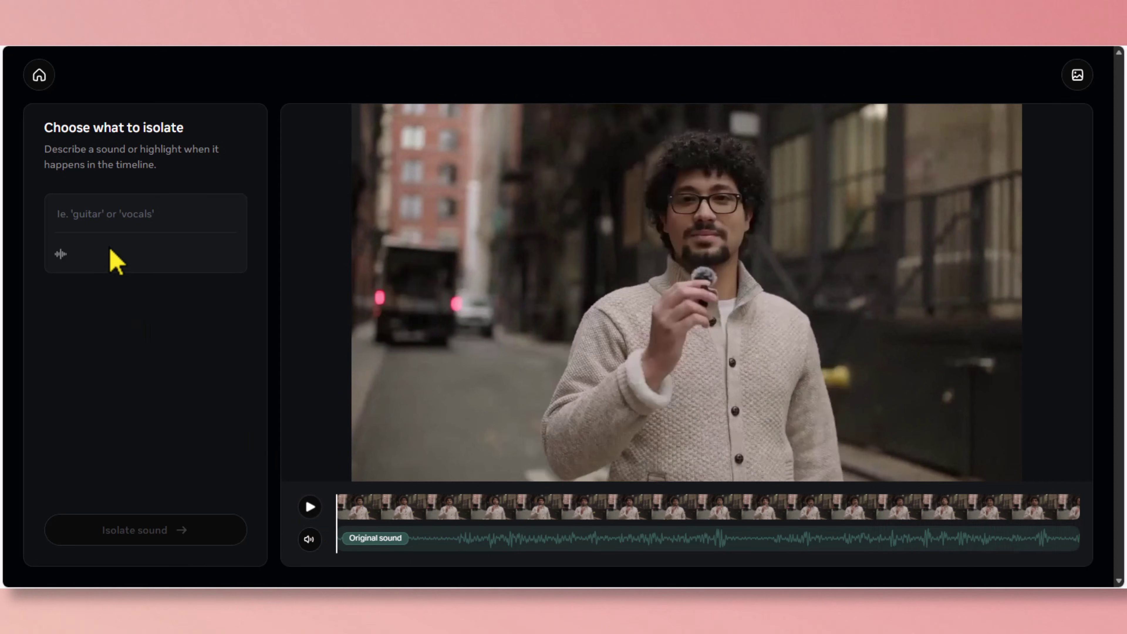
# Isolate the "vocal" from the street video and play back the separated result from the beginning
pyautogui.click(138, 214)
pyautogui.write('vocal')
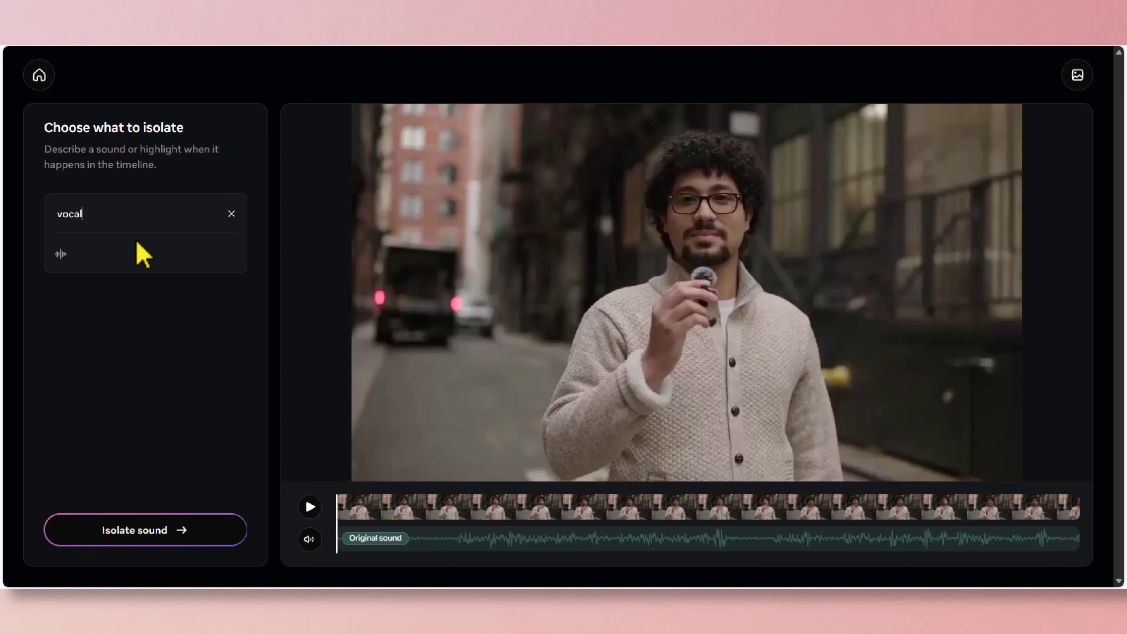
pyautogui.click(140, 519)
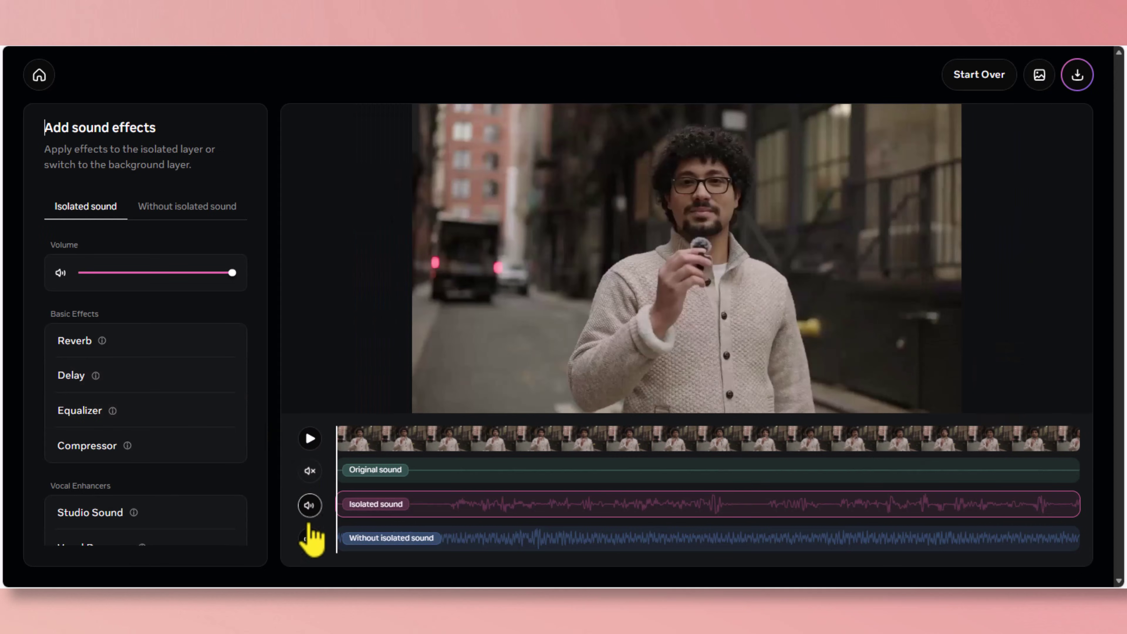
pyautogui.click(309, 438)
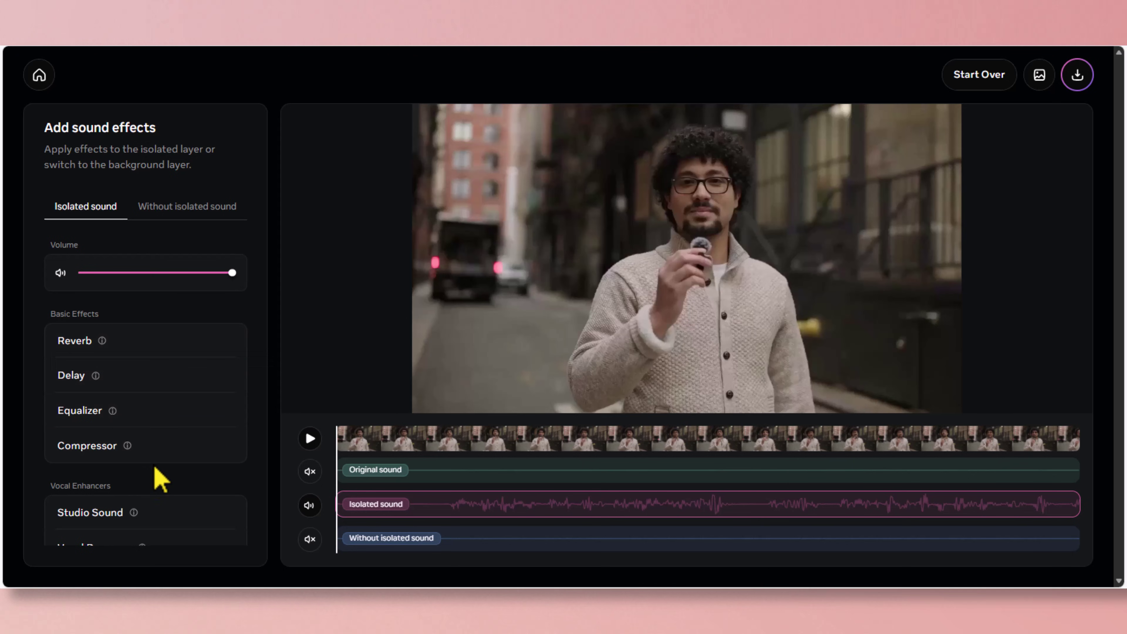
pyautogui.click(309, 438)
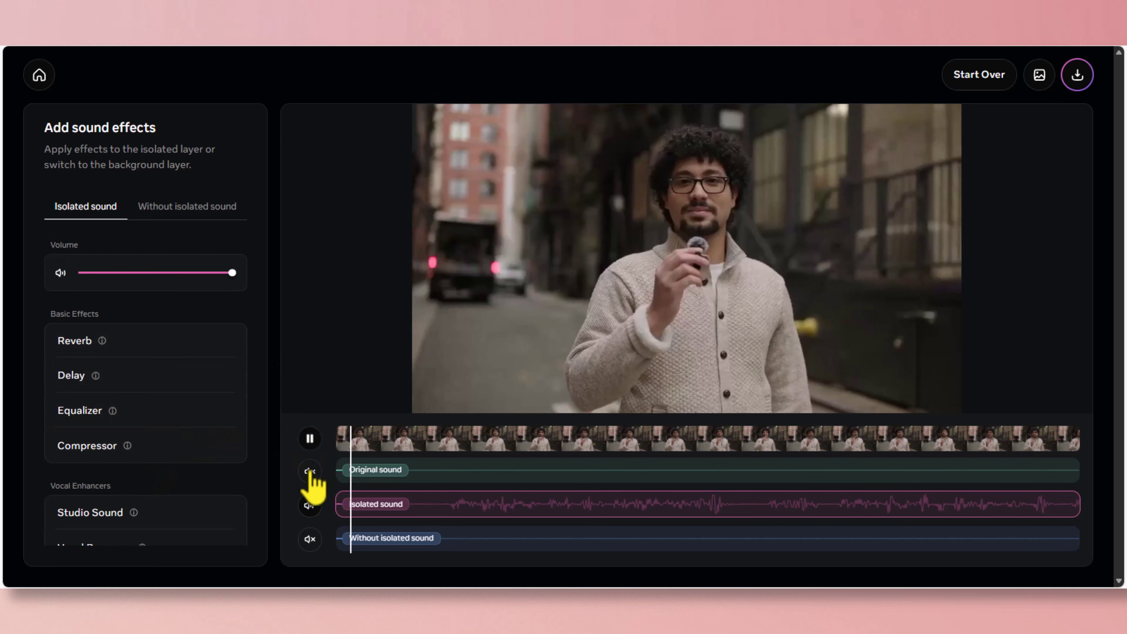
# Compare the street video's isolated vocal with its background track unmuted and muted, and download the video with the isolated sound
pyautogui.click(311, 539)
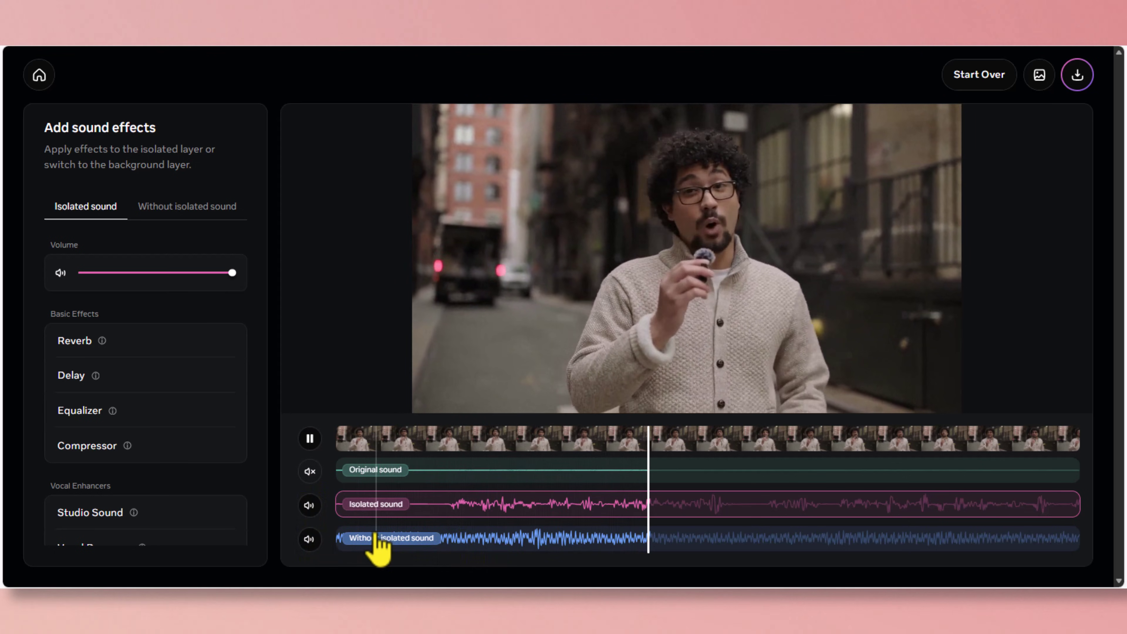
pyautogui.click(310, 539)
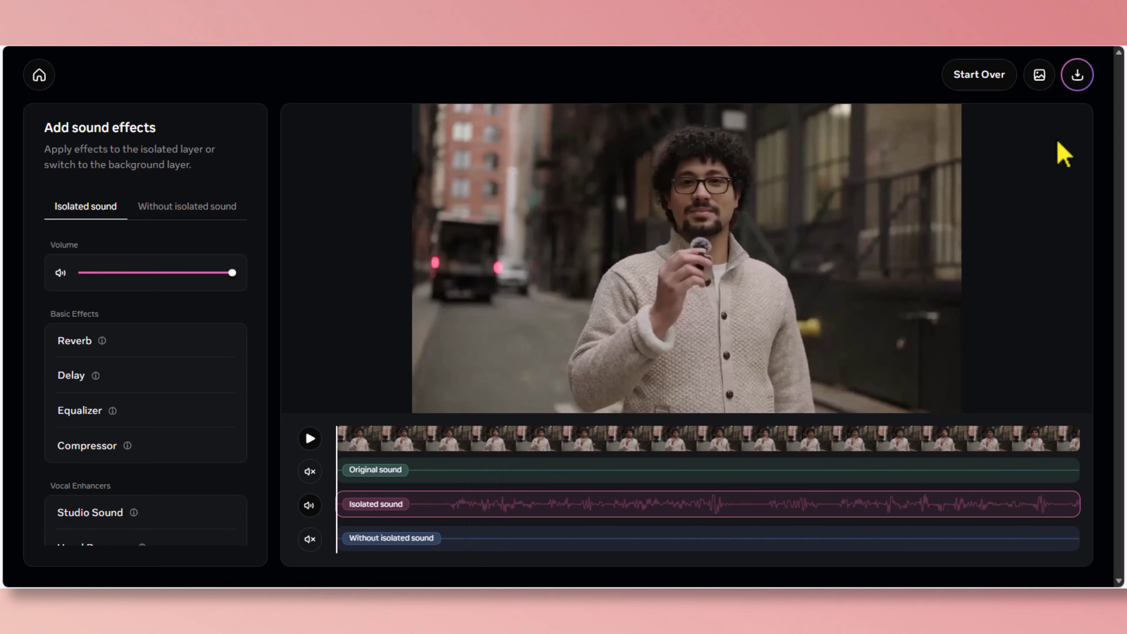
pyautogui.click(1078, 75)
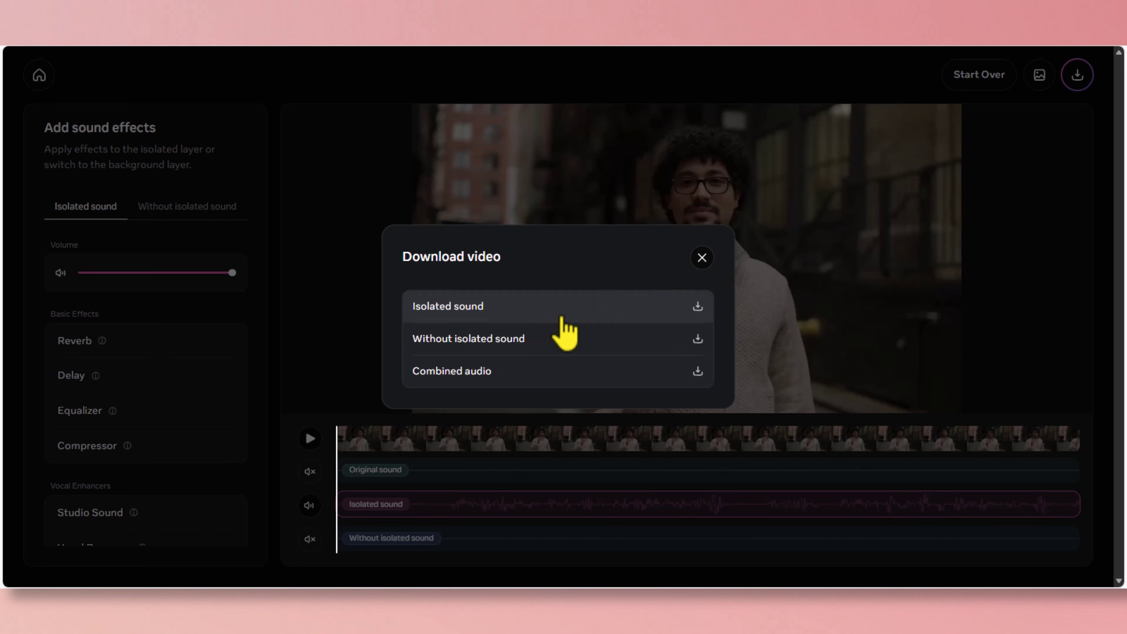
pyautogui.click(698, 306)
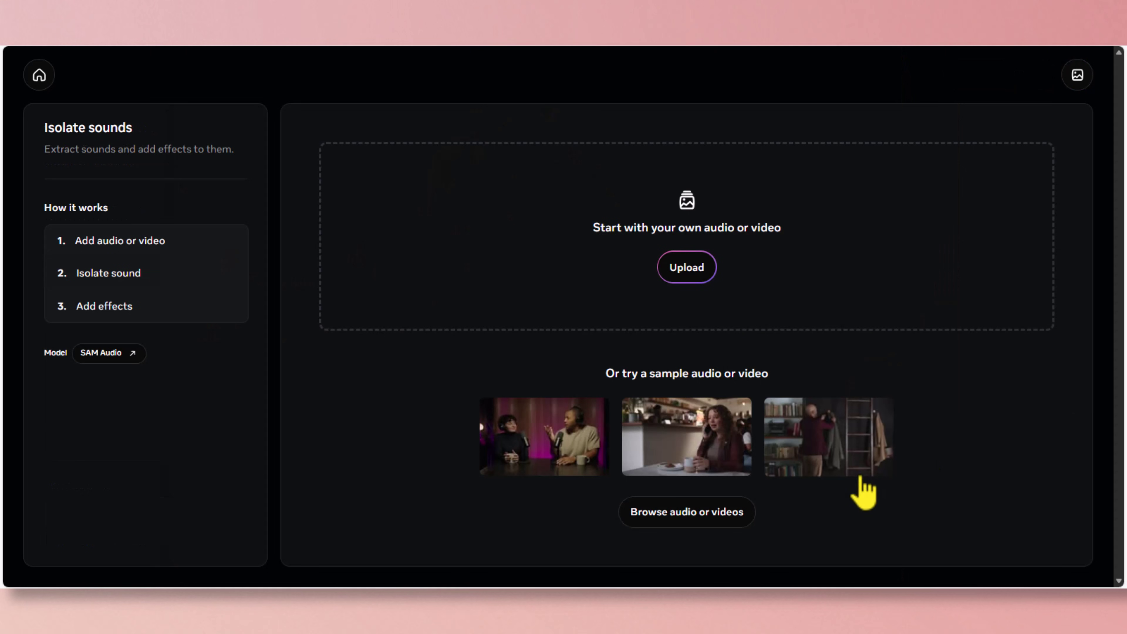
# Load the Birds Traffic sample from the full collection of sample clips and play its original sound
pyautogui.click(730, 514)
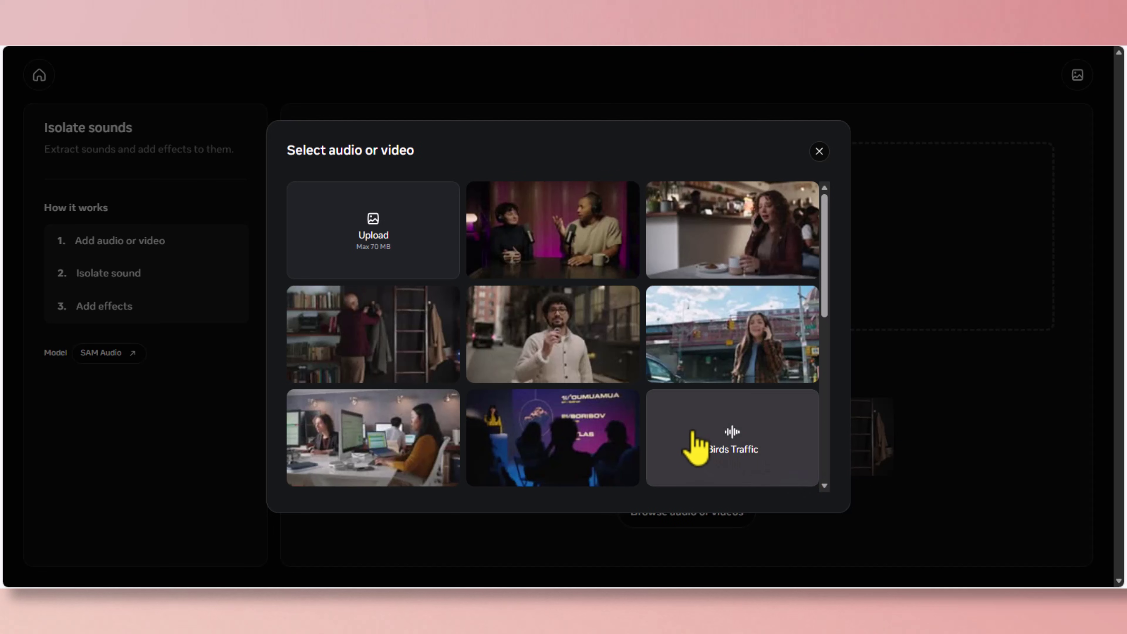
pyautogui.click(738, 451)
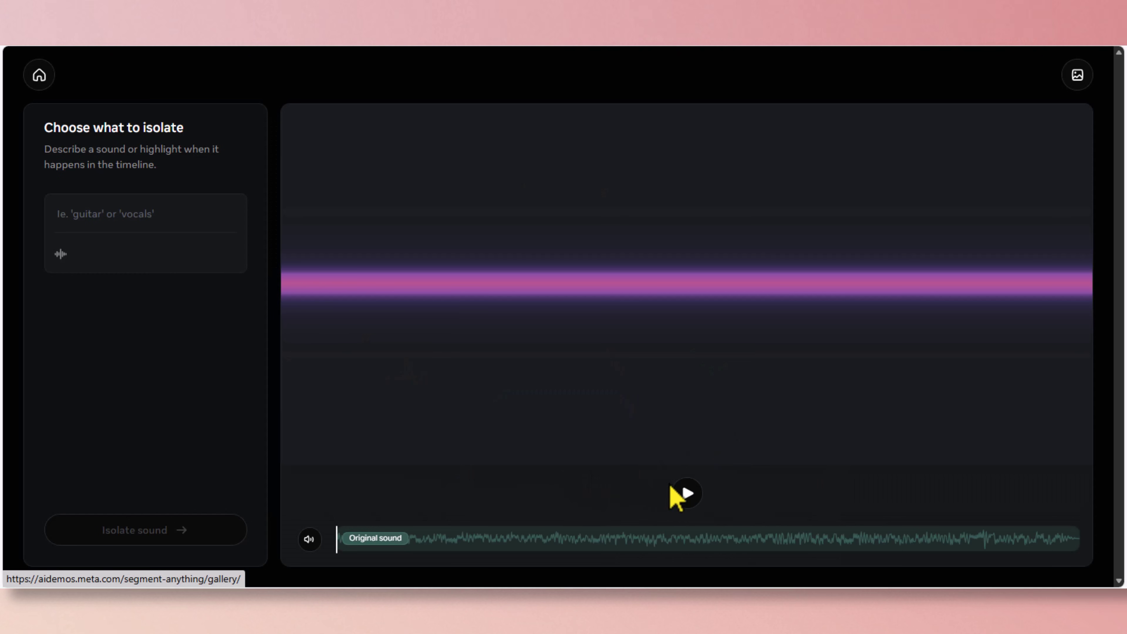
pyautogui.click(688, 494)
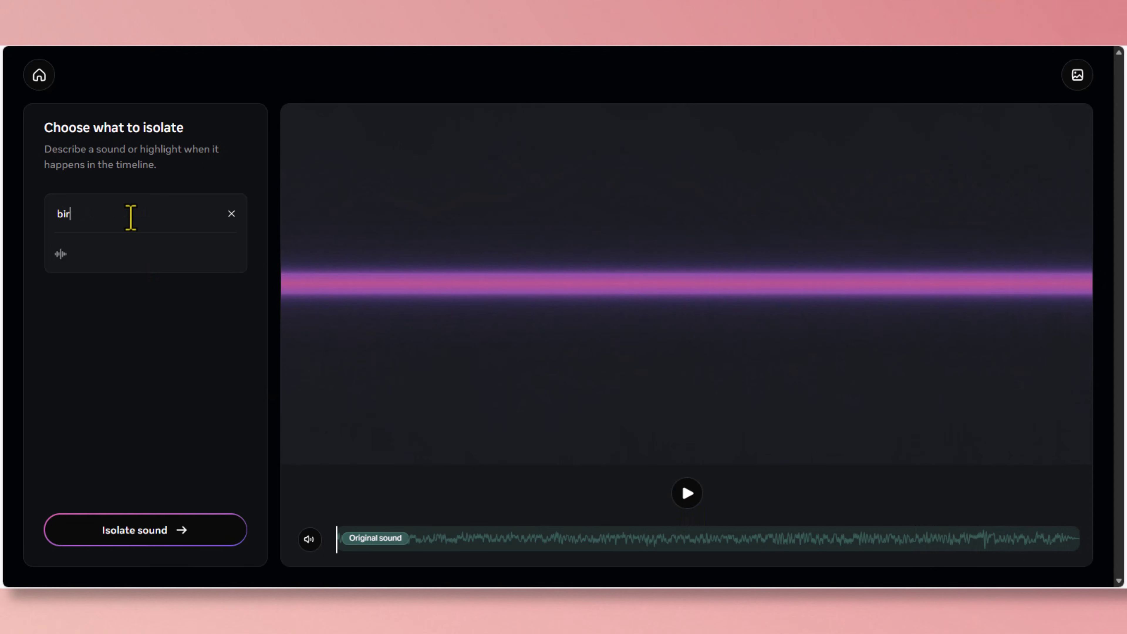
# Isolate the "birds" from the traffic recording, play the result with the background track muted, and open the download options
pyautogui.click(131, 221)
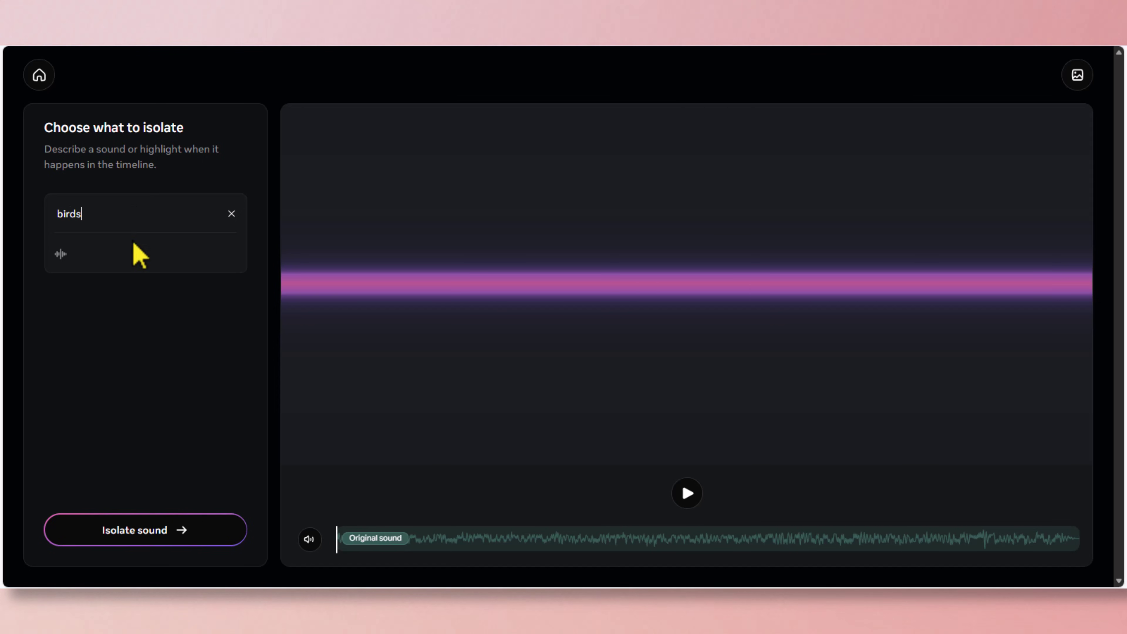
pyautogui.click(193, 526)
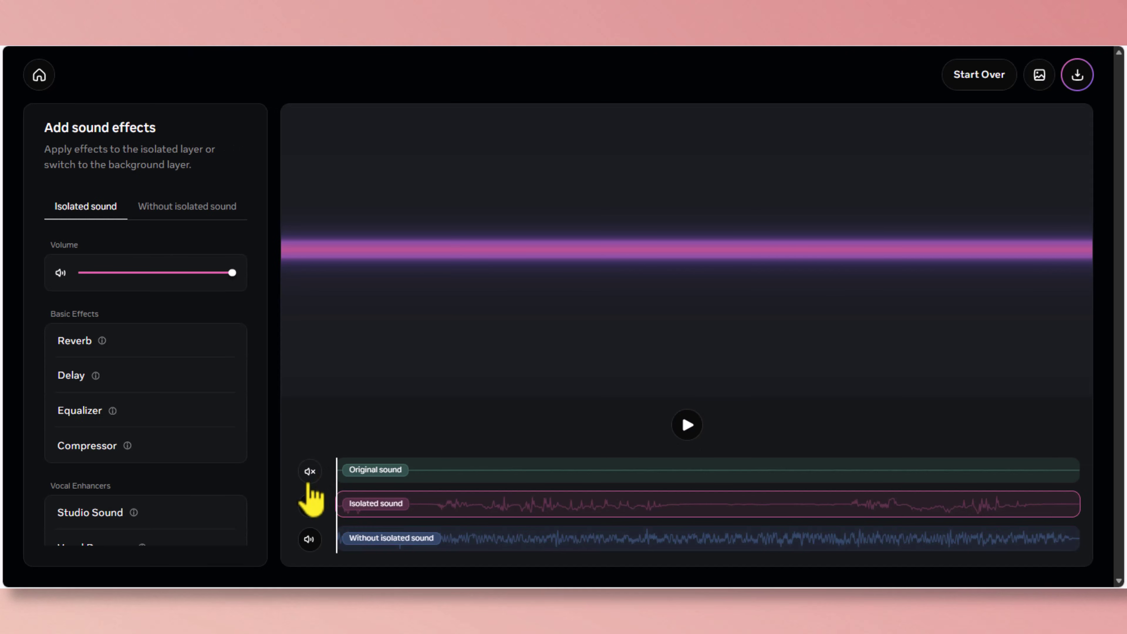
pyautogui.click(693, 433)
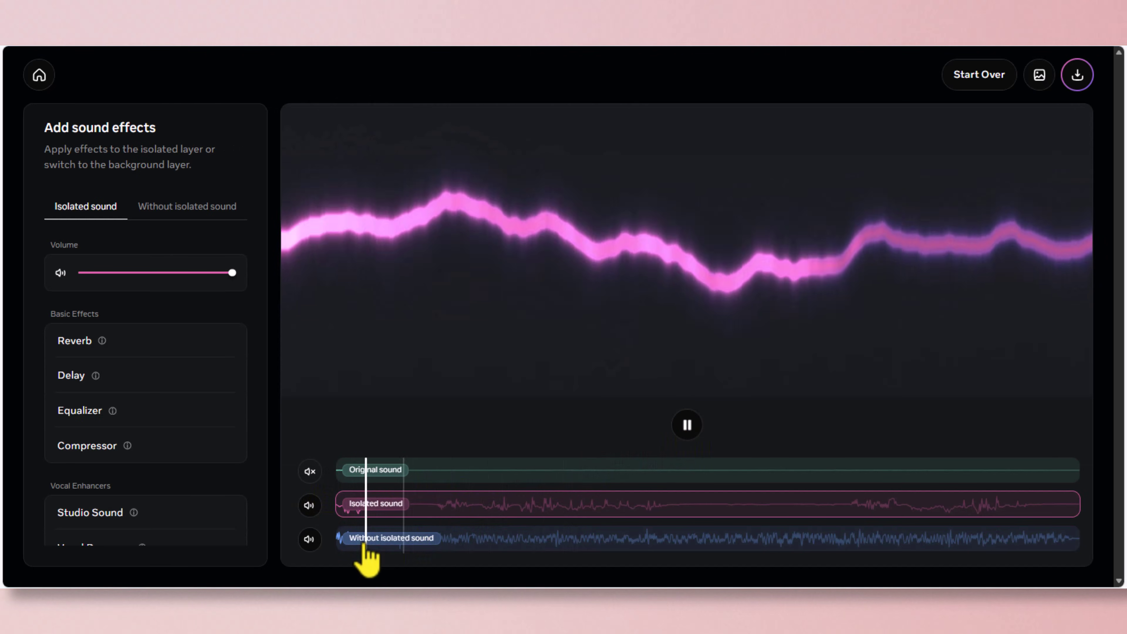
pyautogui.click(311, 541)
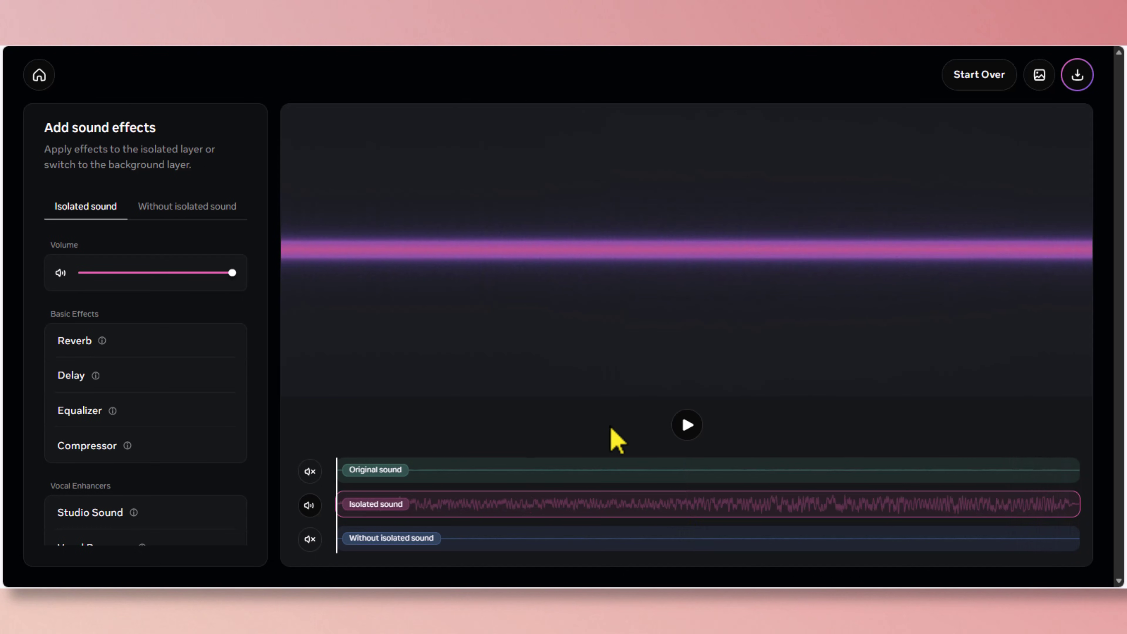
pyautogui.click(1078, 76)
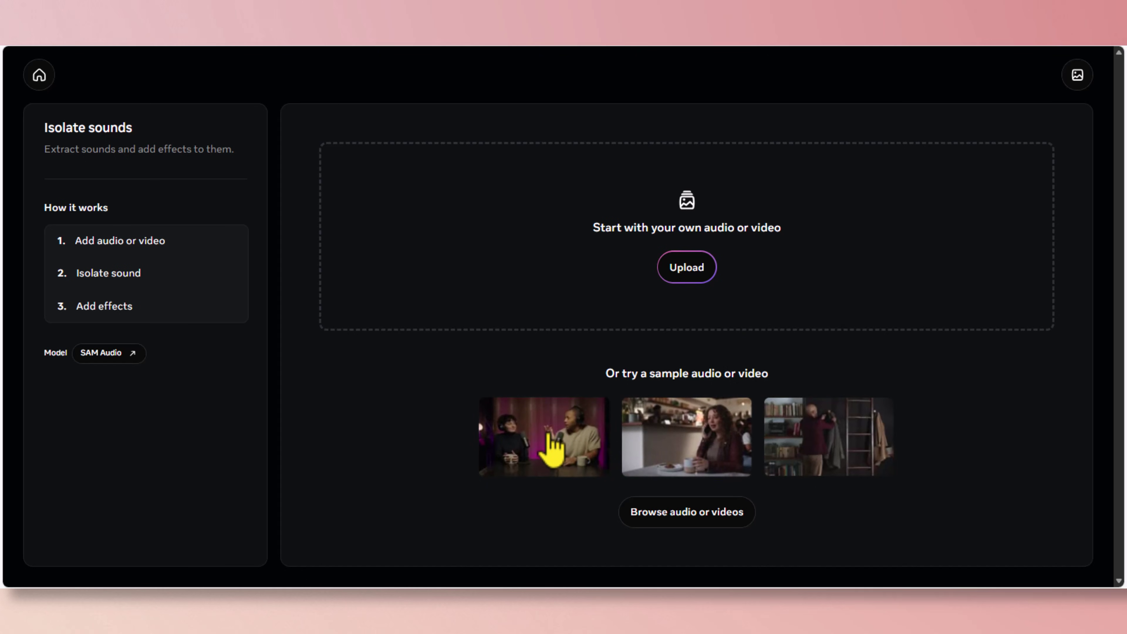
# Load the sample video of the two podcast speakers at microphones and play its original sound
pyautogui.click(549, 446)
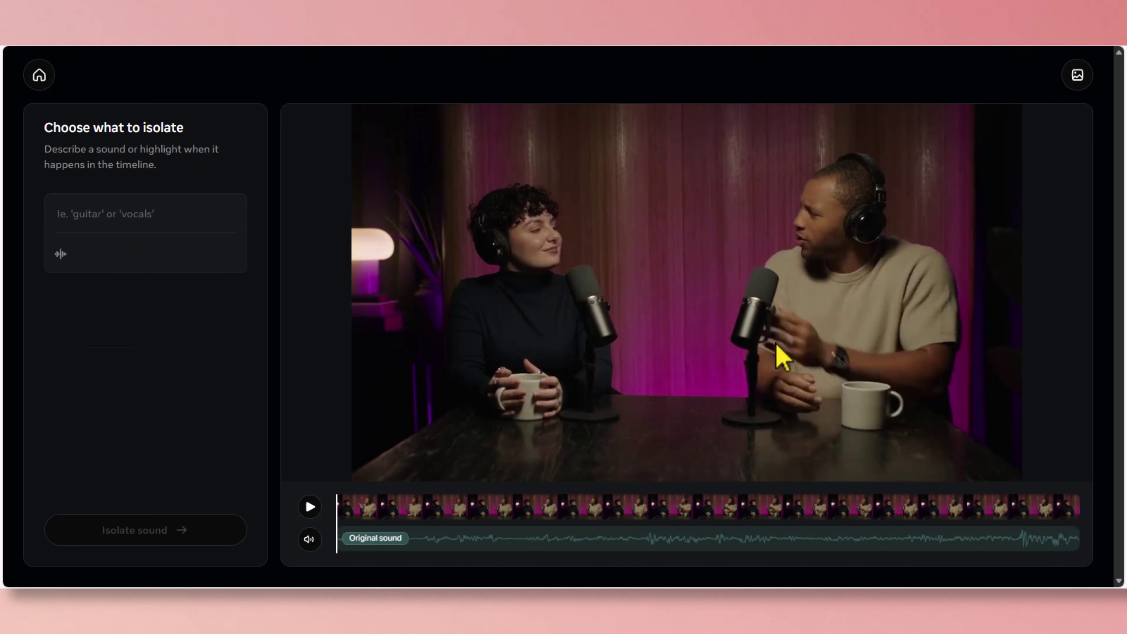
pyautogui.click(310, 507)
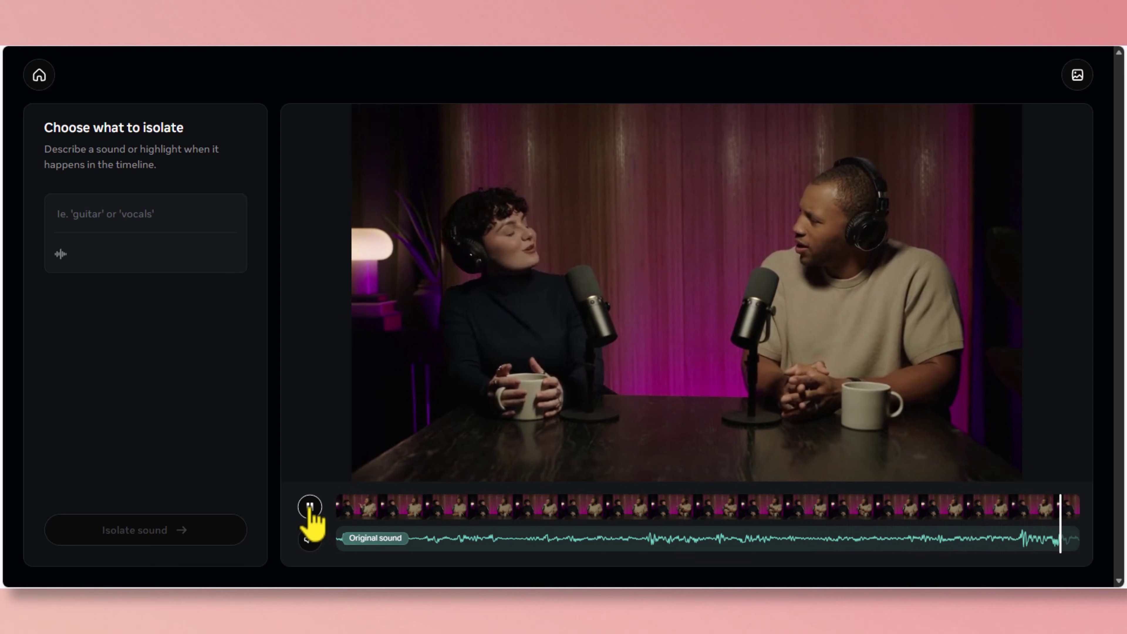
# Isolate "both speakers" from the podcast video and play the result with the background track unmuted and muted for comparison
pyautogui.click(121, 217)
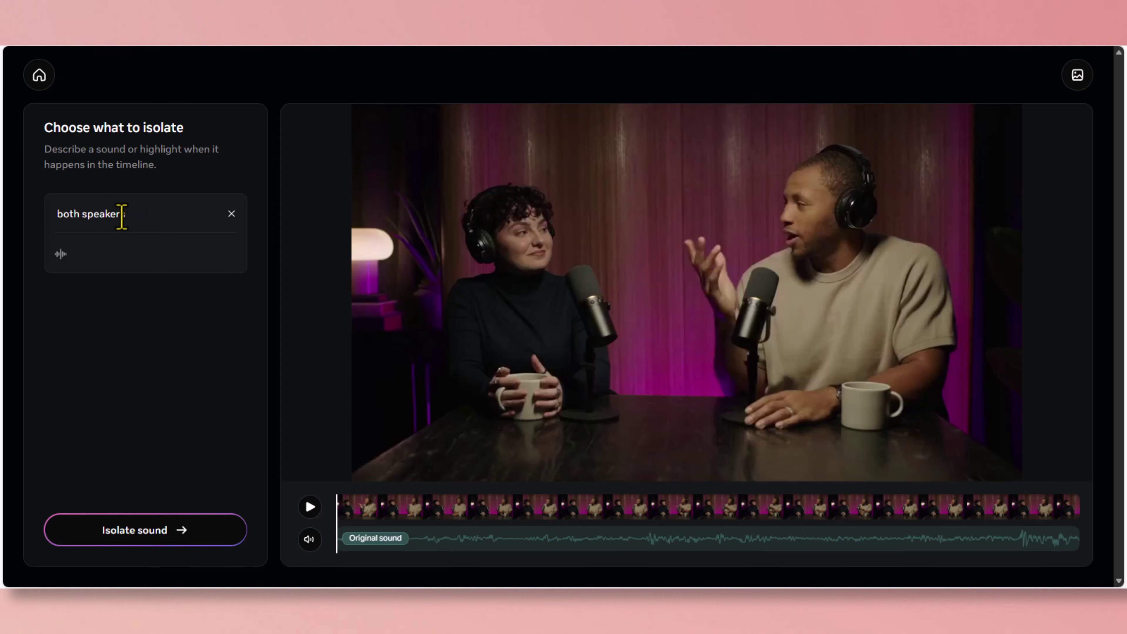
pyautogui.click(190, 529)
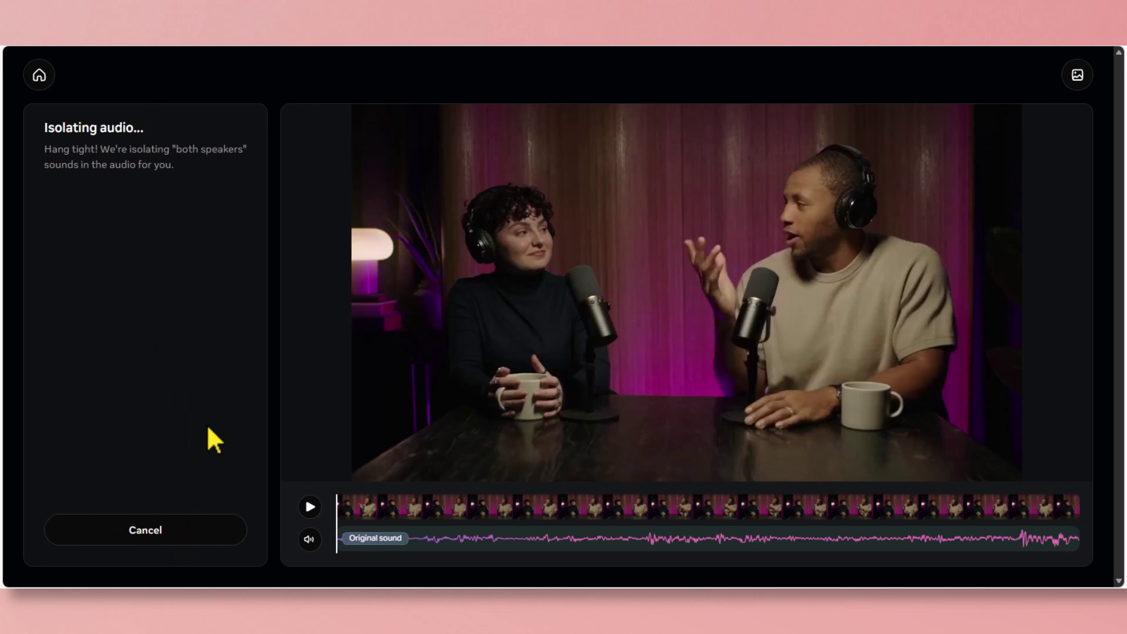
pyautogui.click(312, 437)
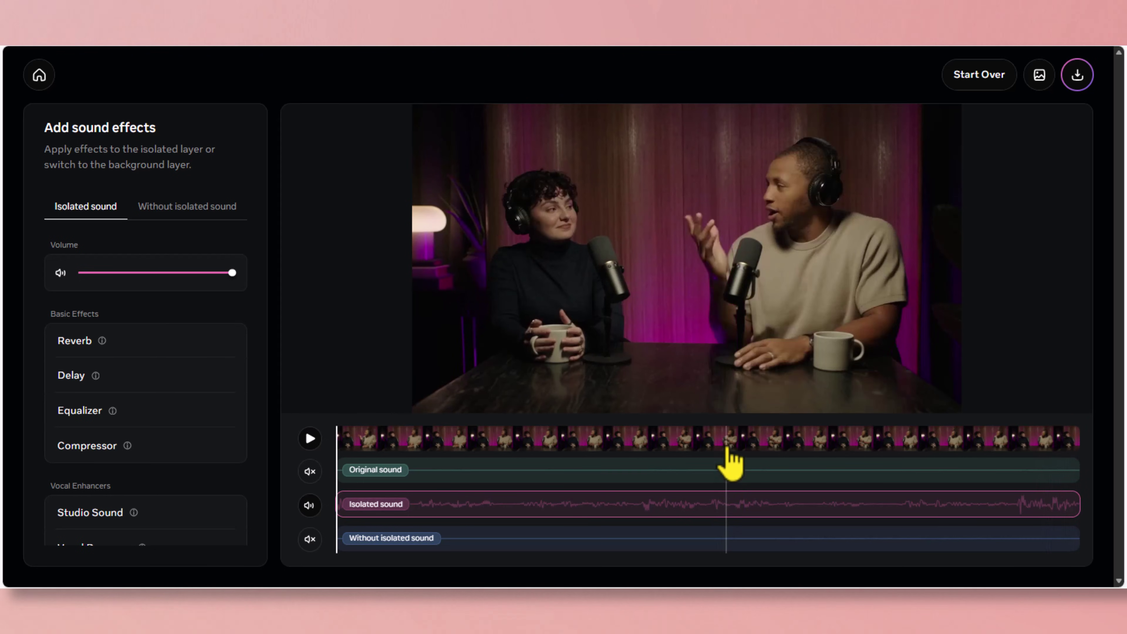
pyautogui.click(310, 538)
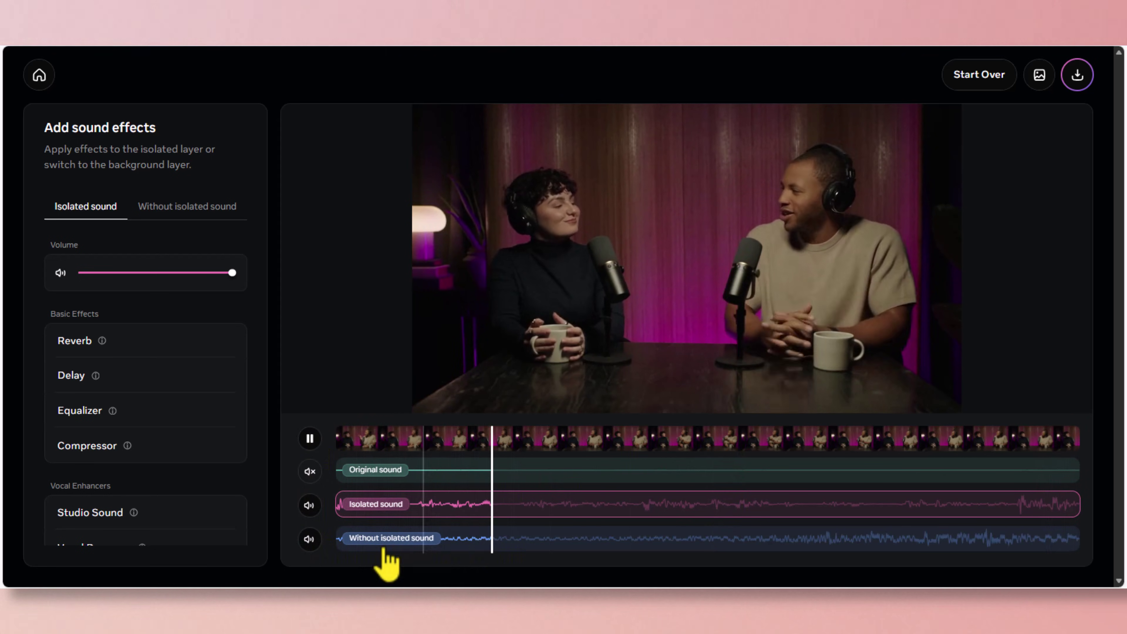
pyautogui.click(310, 539)
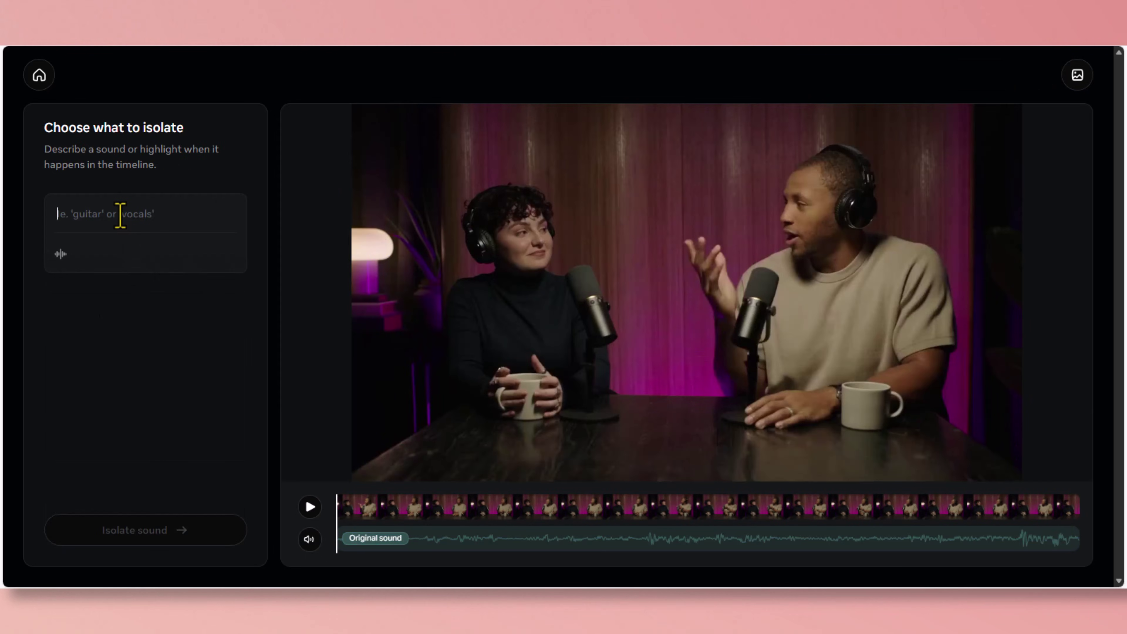
# Isolate "man talking" from the podcast video and play the separated voice
pyautogui.click(100, 217)
pyautogui.write('man talking')
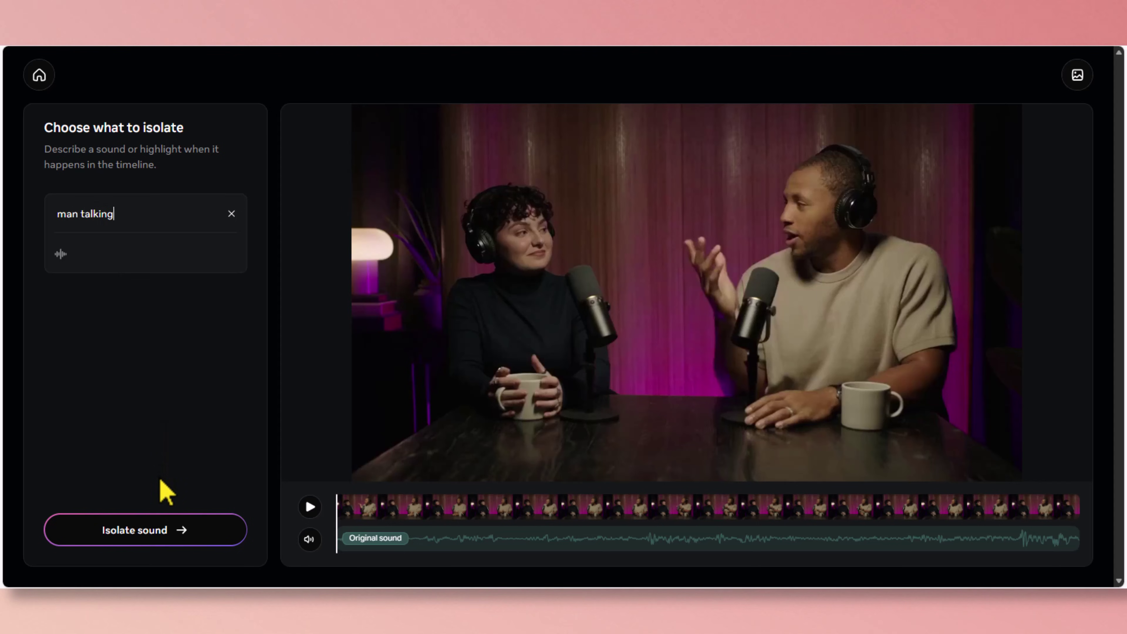
pyautogui.click(162, 533)
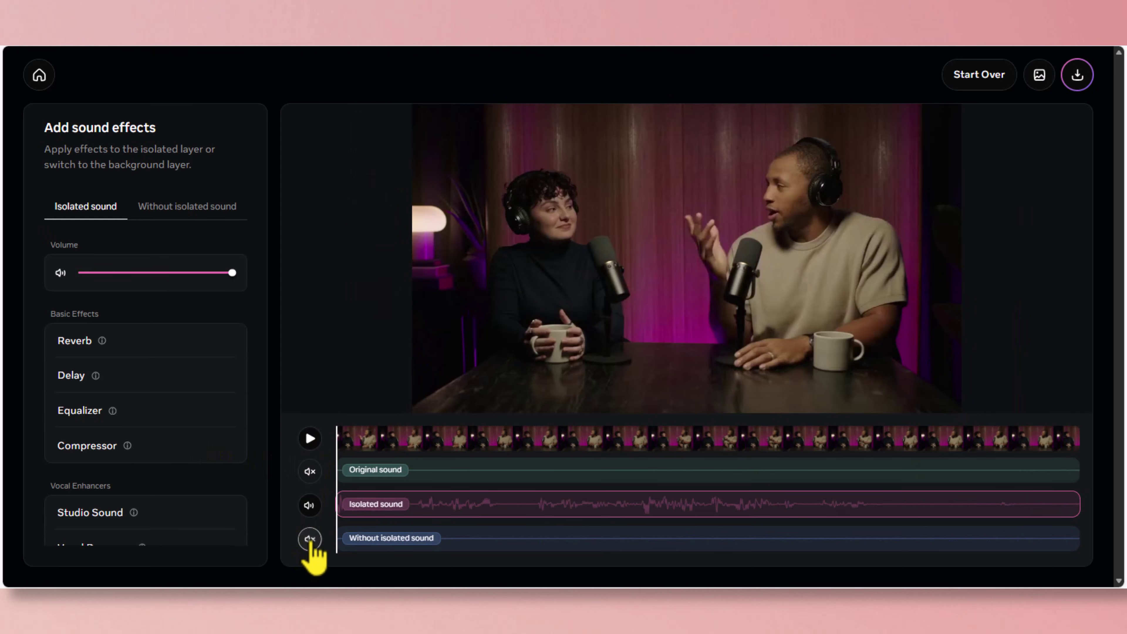
pyautogui.click(309, 438)
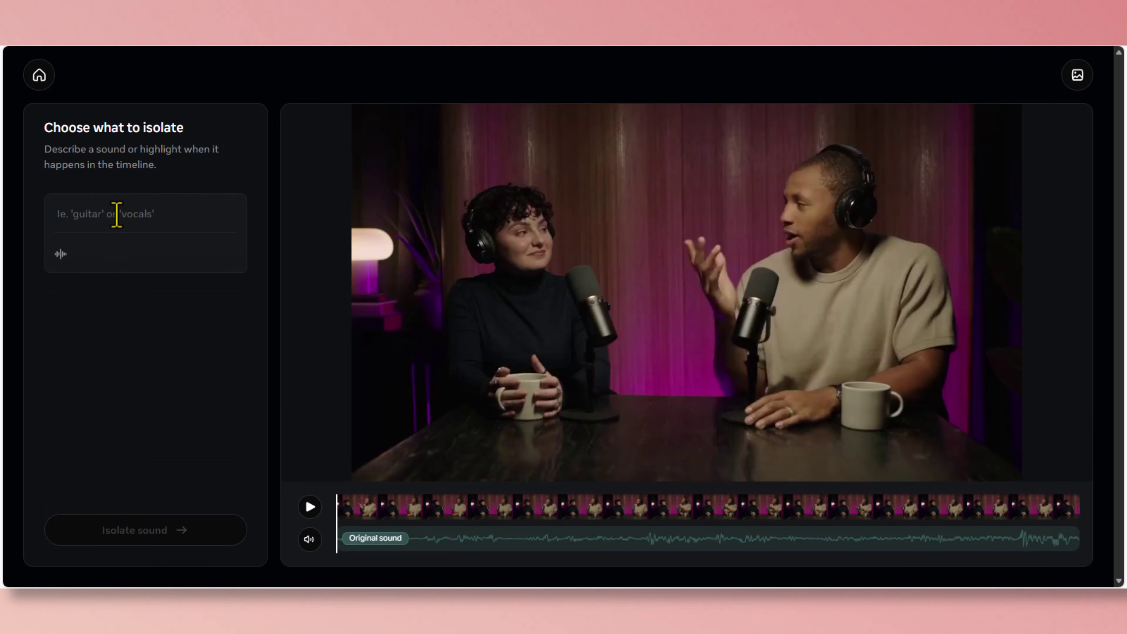
# Isolate "woman talking" from the podcast video, play the separated voice, and return to the Segment Anything Playground
pyautogui.write('woma')
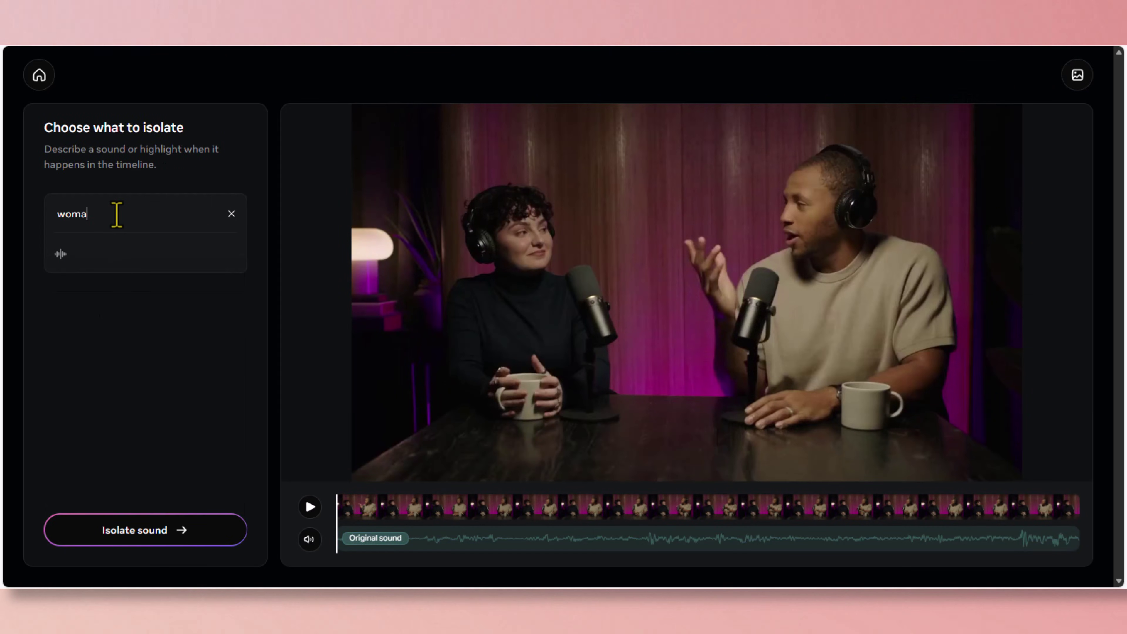
pyautogui.write('n talking')
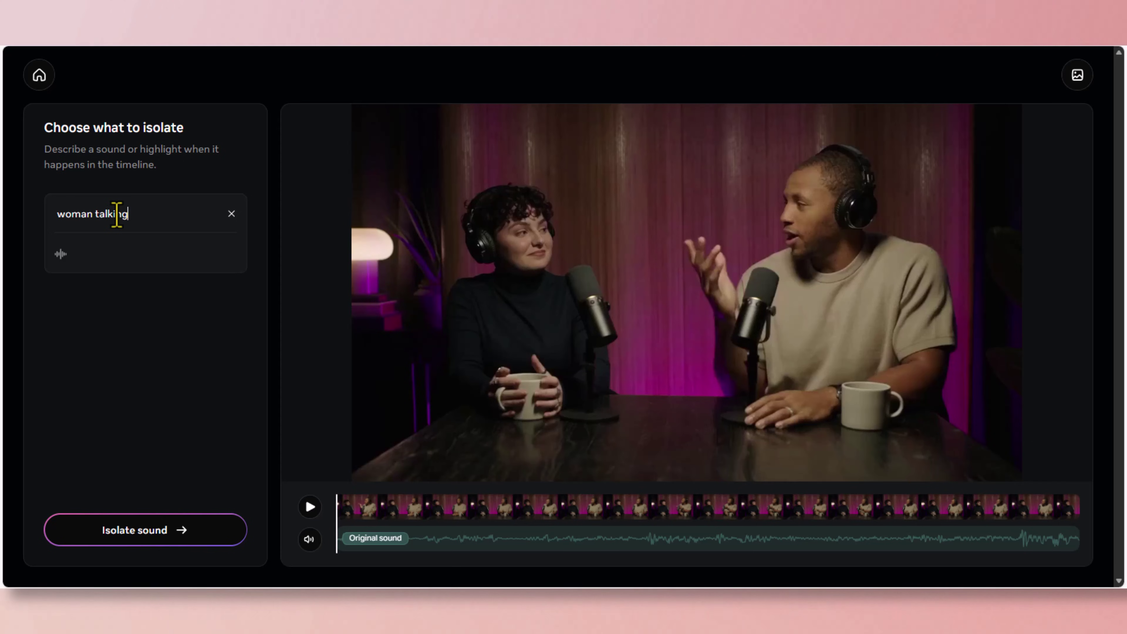
pyautogui.click(163, 541)
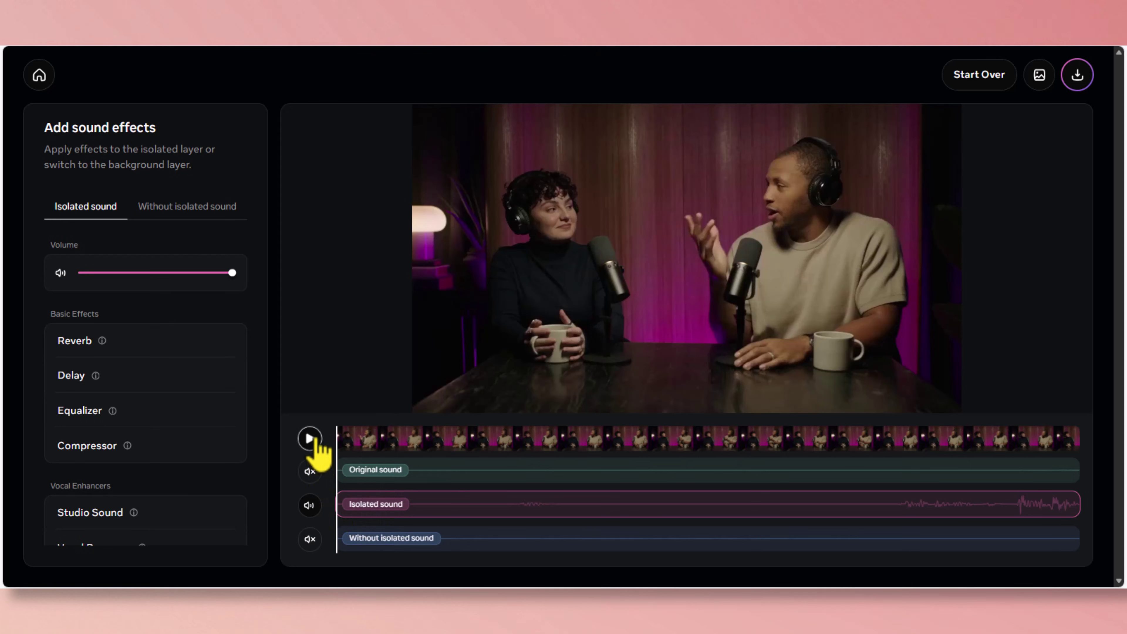
pyautogui.click(313, 439)
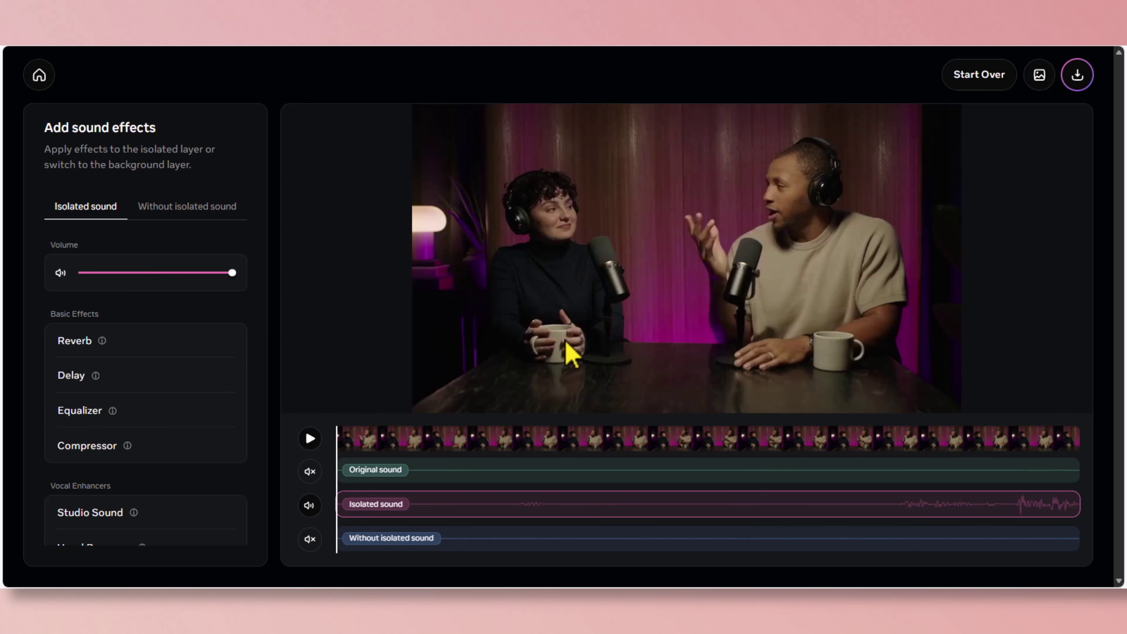
pyautogui.click(40, 76)
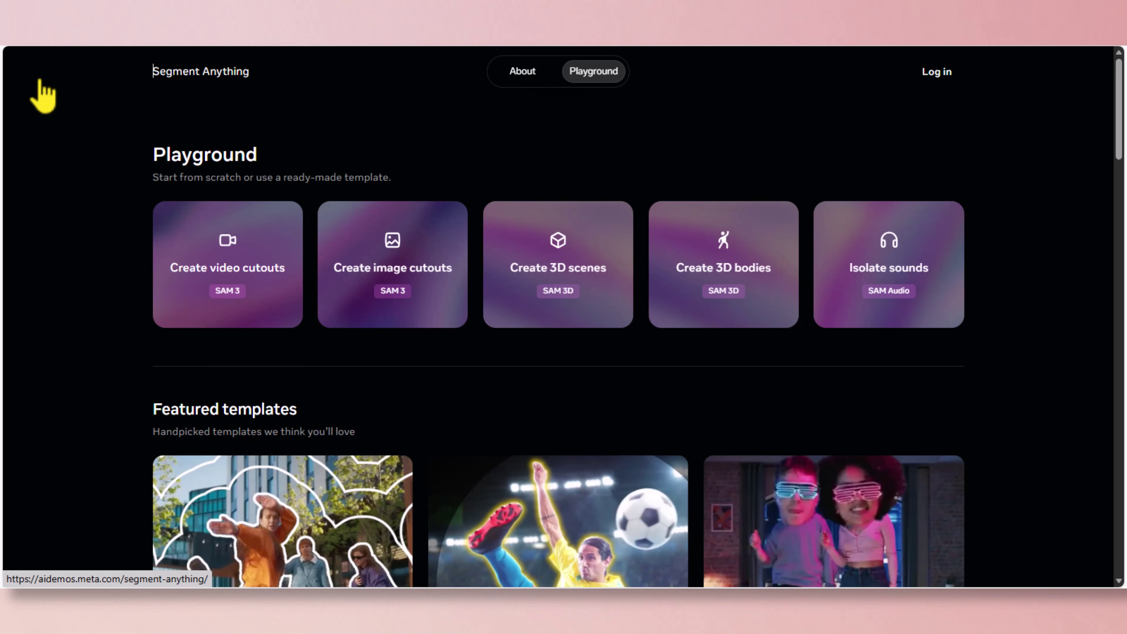